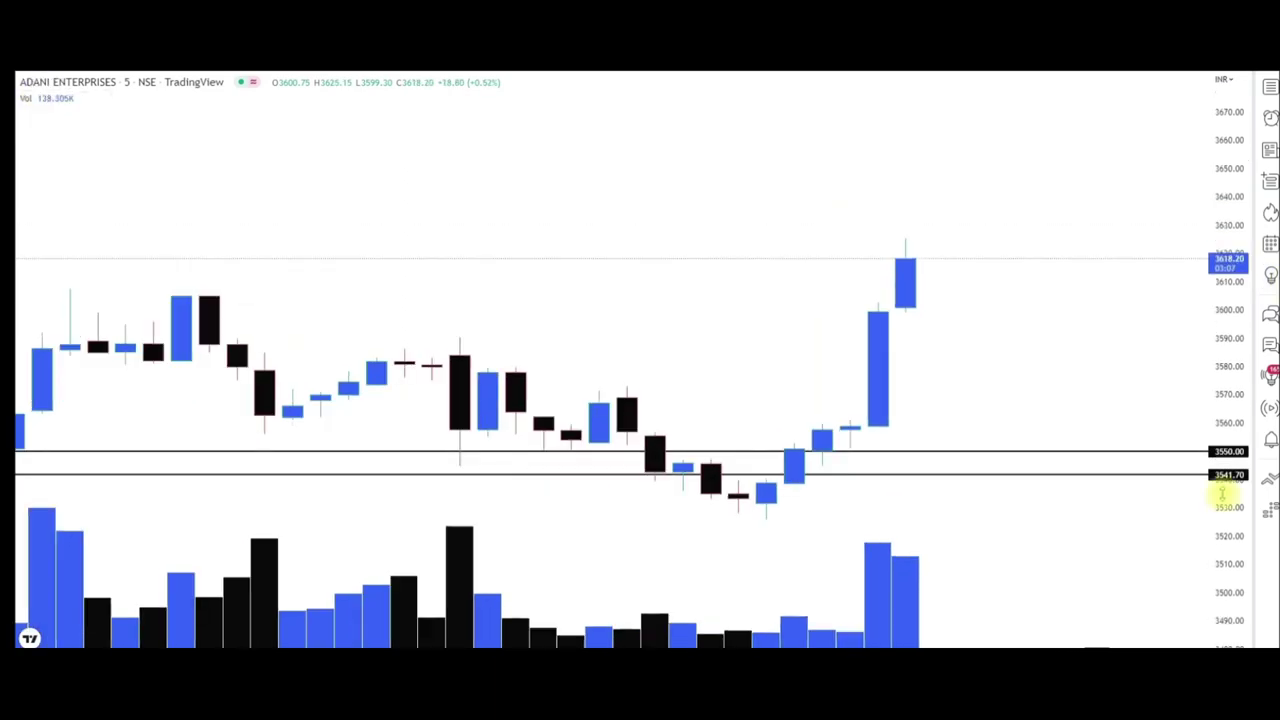
# Step: Switch the Adani Enterprises chart to the 1 day interval and compress its price scale to show more price history
pyautogui.scroll(3, 997, 483)
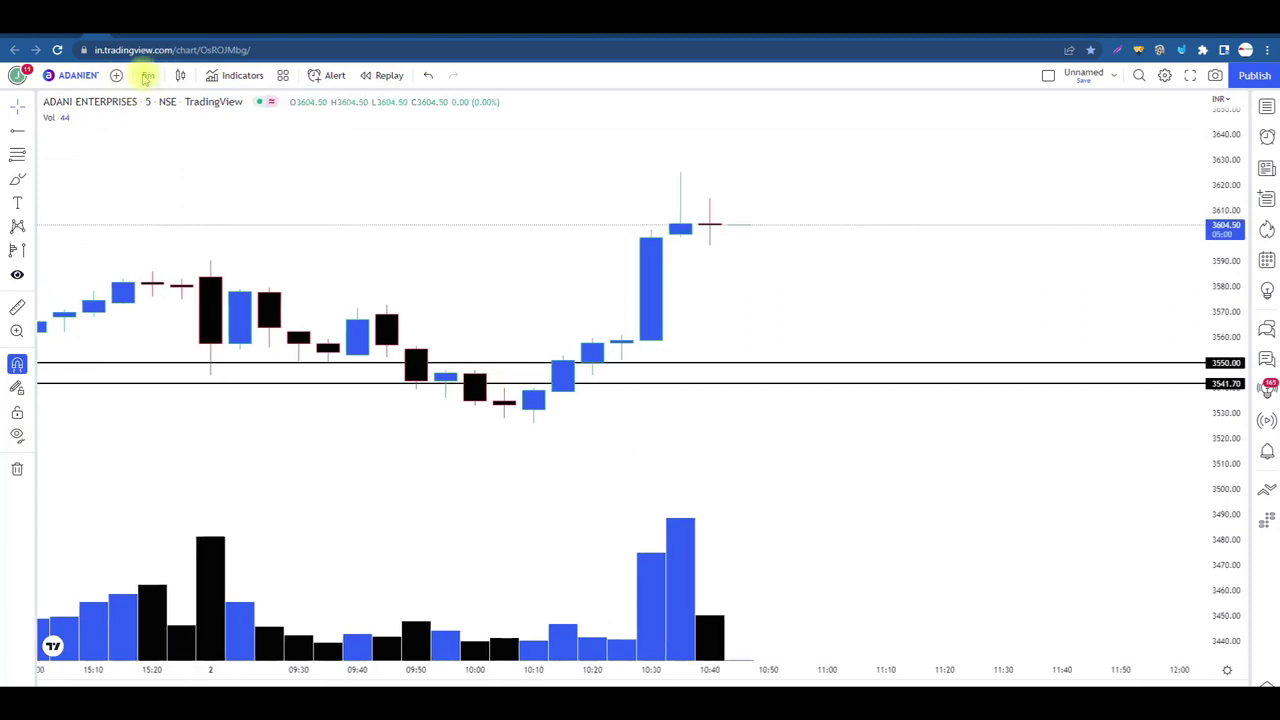
pyautogui.click(147, 77)
pyautogui.click(203, 520)
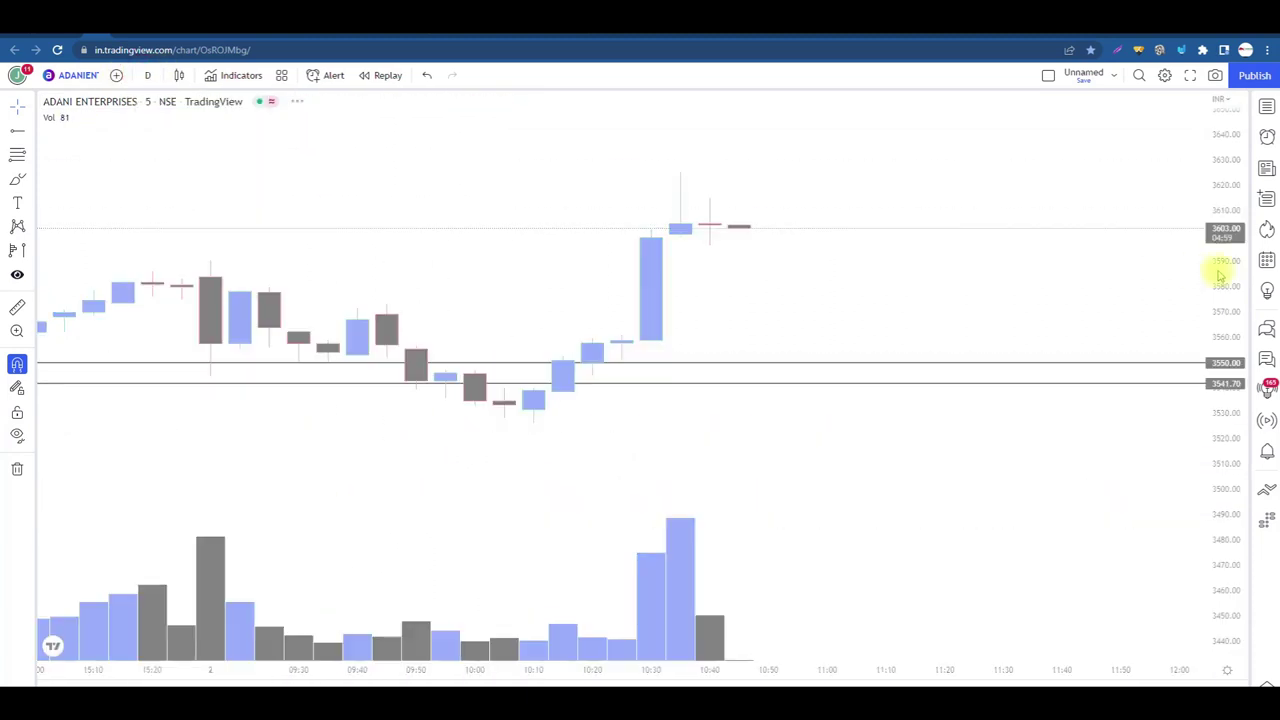
pyautogui.moveTo(1240, 248); pyautogui.dragTo(1240, 660)
pyautogui.scroll(-3, 897, 449)
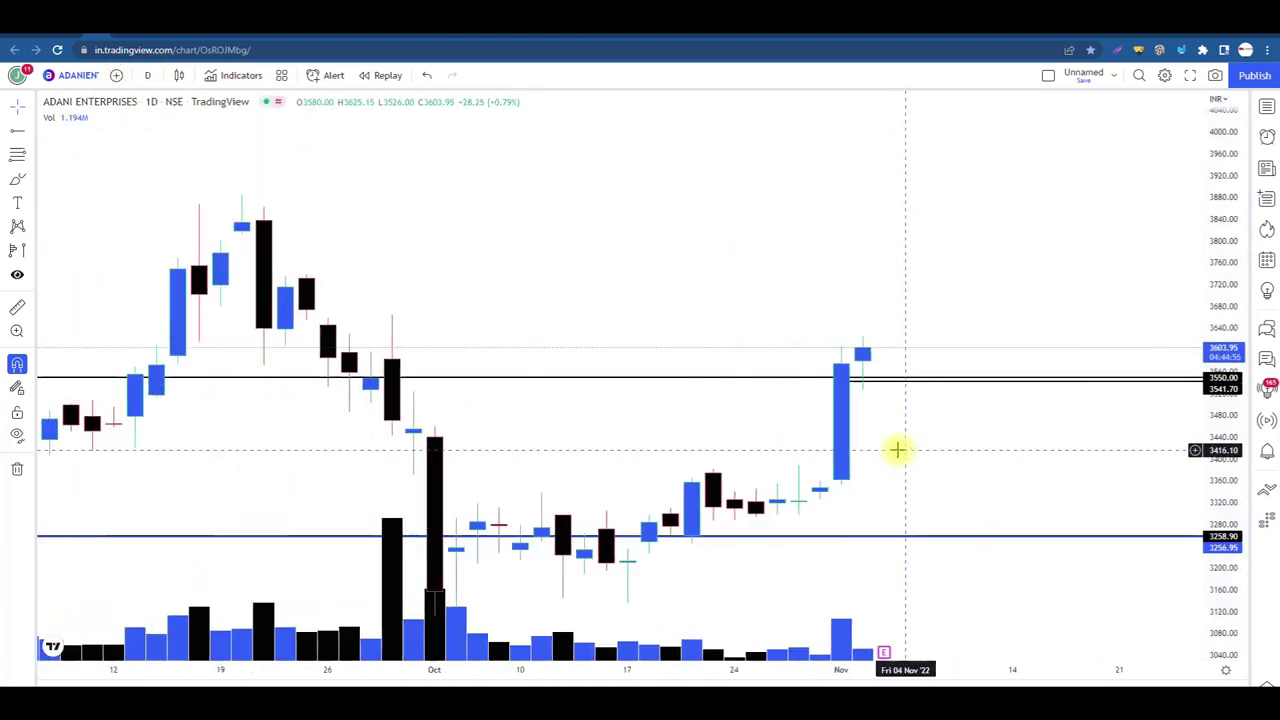
pyautogui.scroll(3, 985, 488)
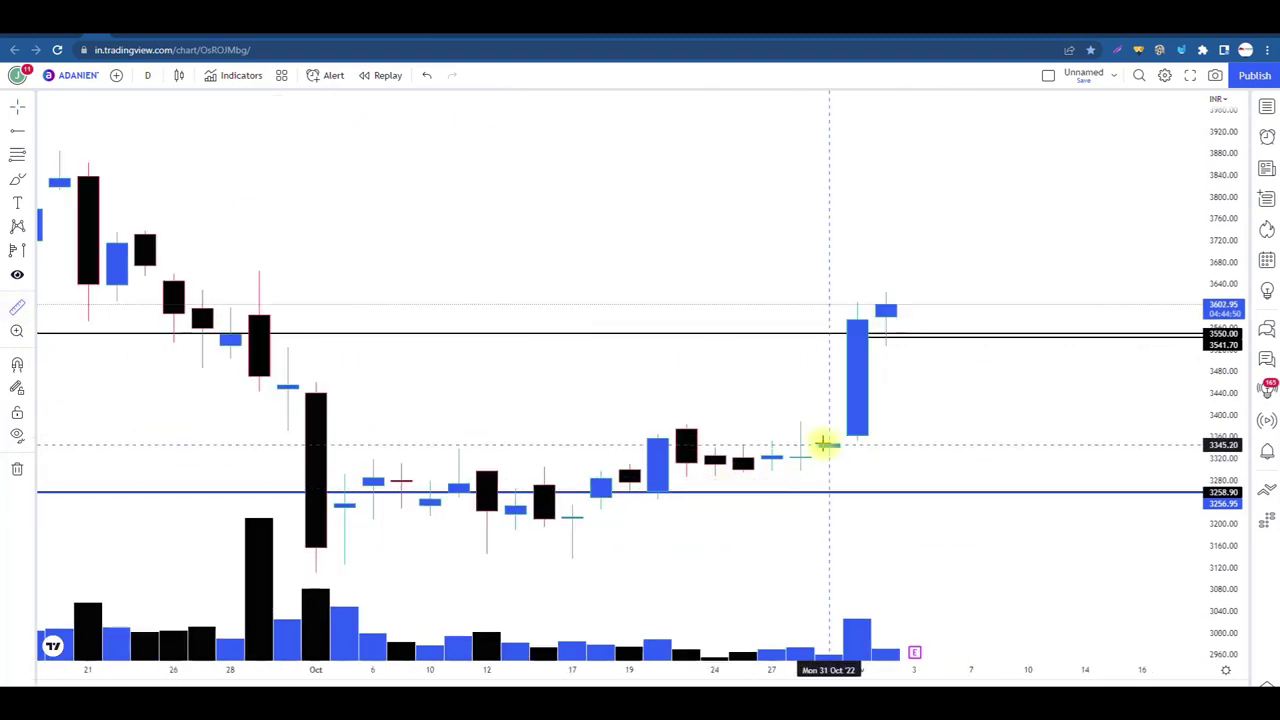
# Step: Measure the rise from the 31 October 2022 candle and add a horizontal ray at 3381.85 starting on 19 October
pyautogui.moveTo(840, 440); pyautogui.dragTo(1056, 302)
pyautogui.click(17, 131)
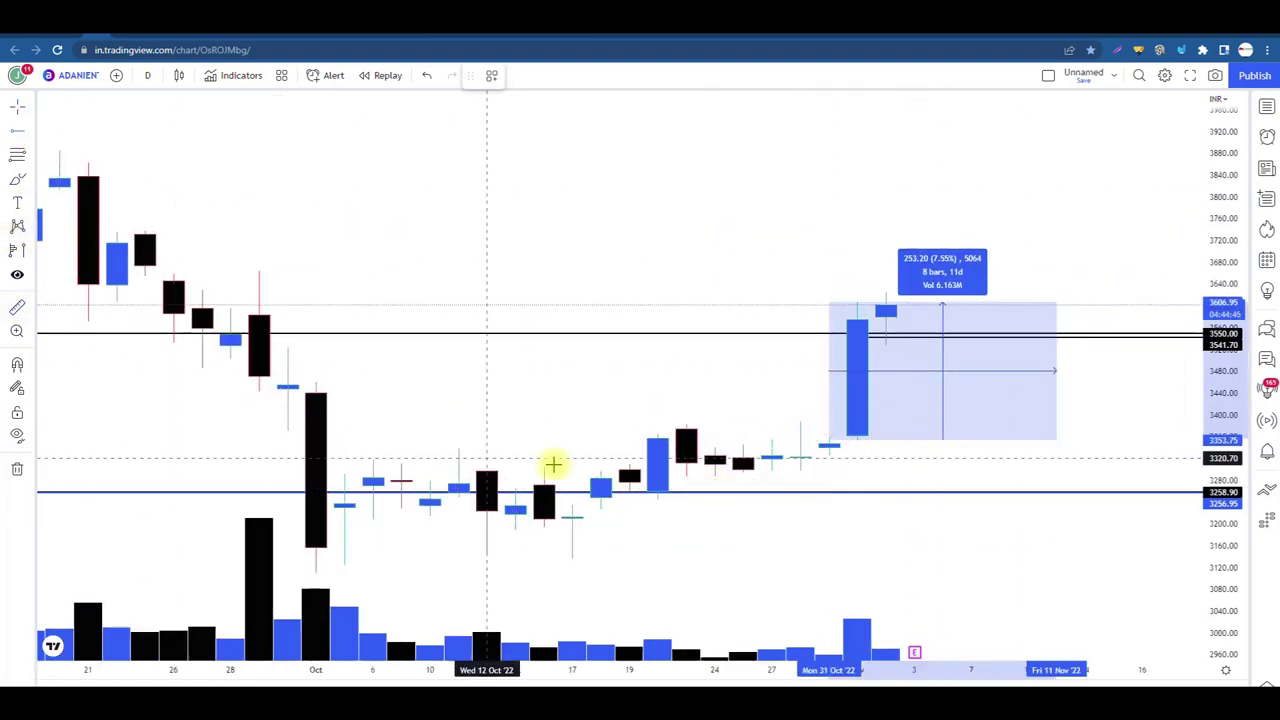
pyautogui.click(629, 426)
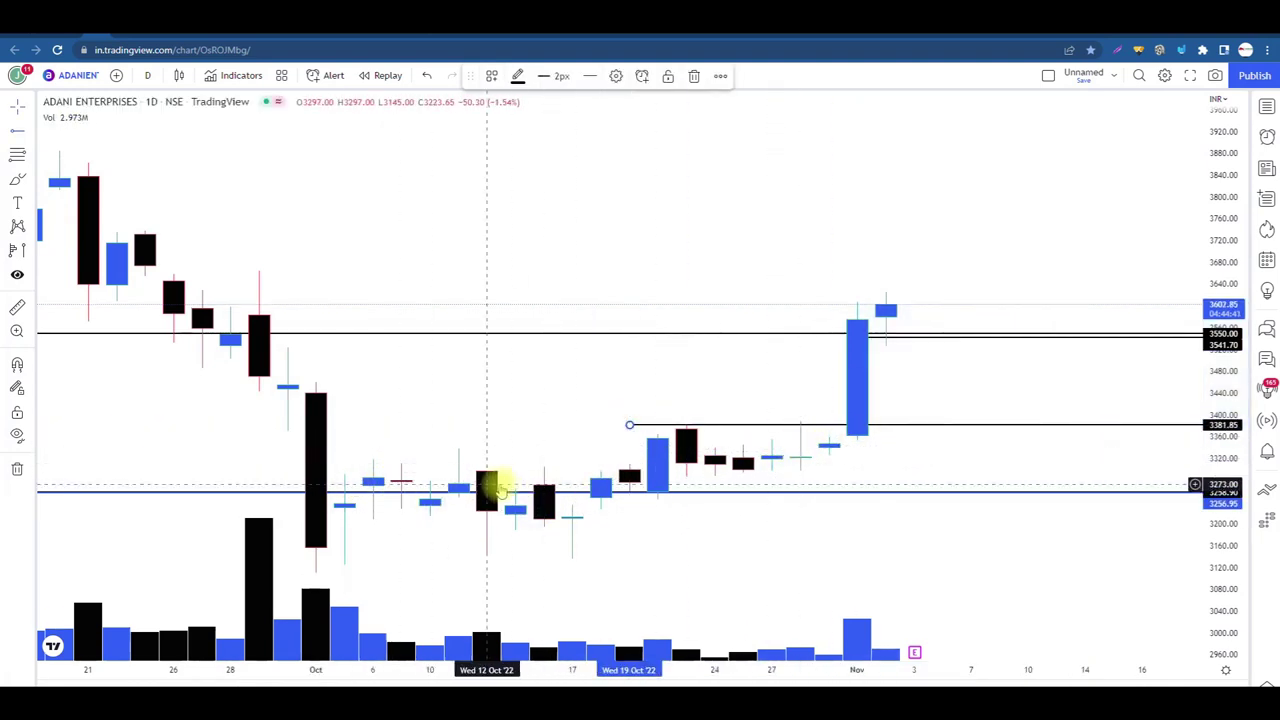
# Step: Mark the 1 November high with a horizontal arrow and its volume bar with an upward arrow, and clear the annotations
pyautogui.scroll(1, 470, 478)
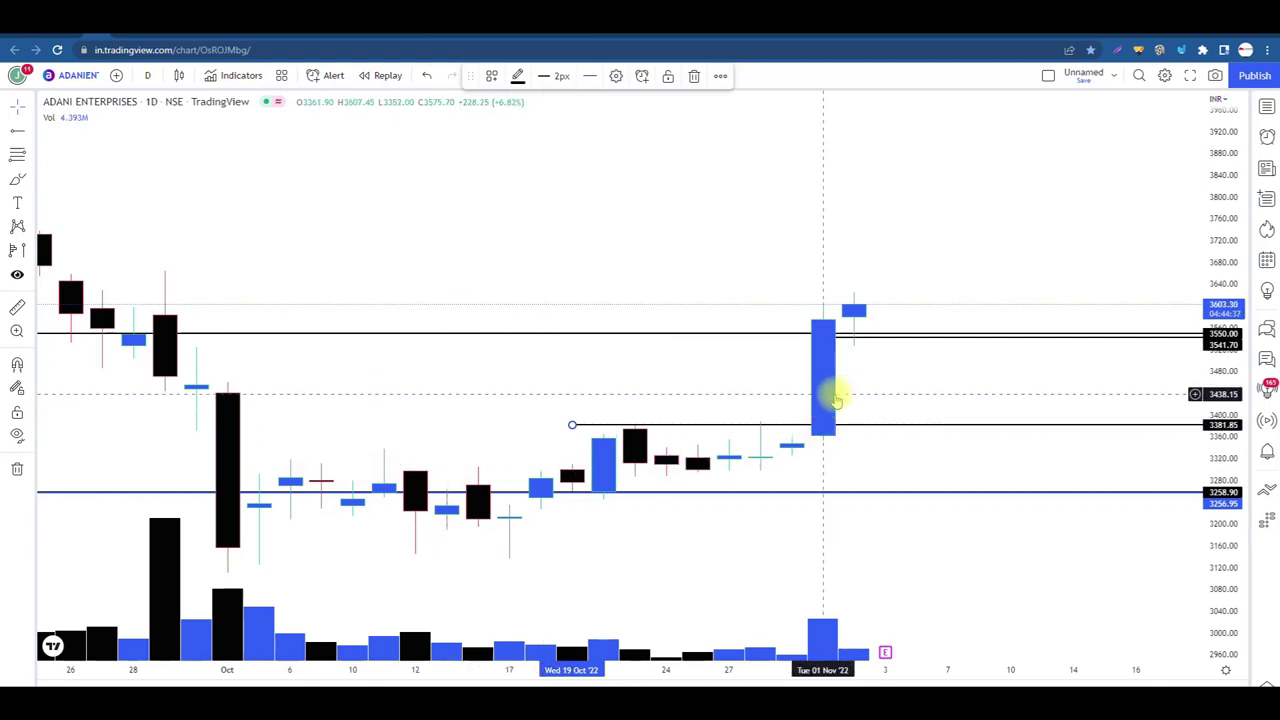
pyautogui.scroll(1, 837, 400)
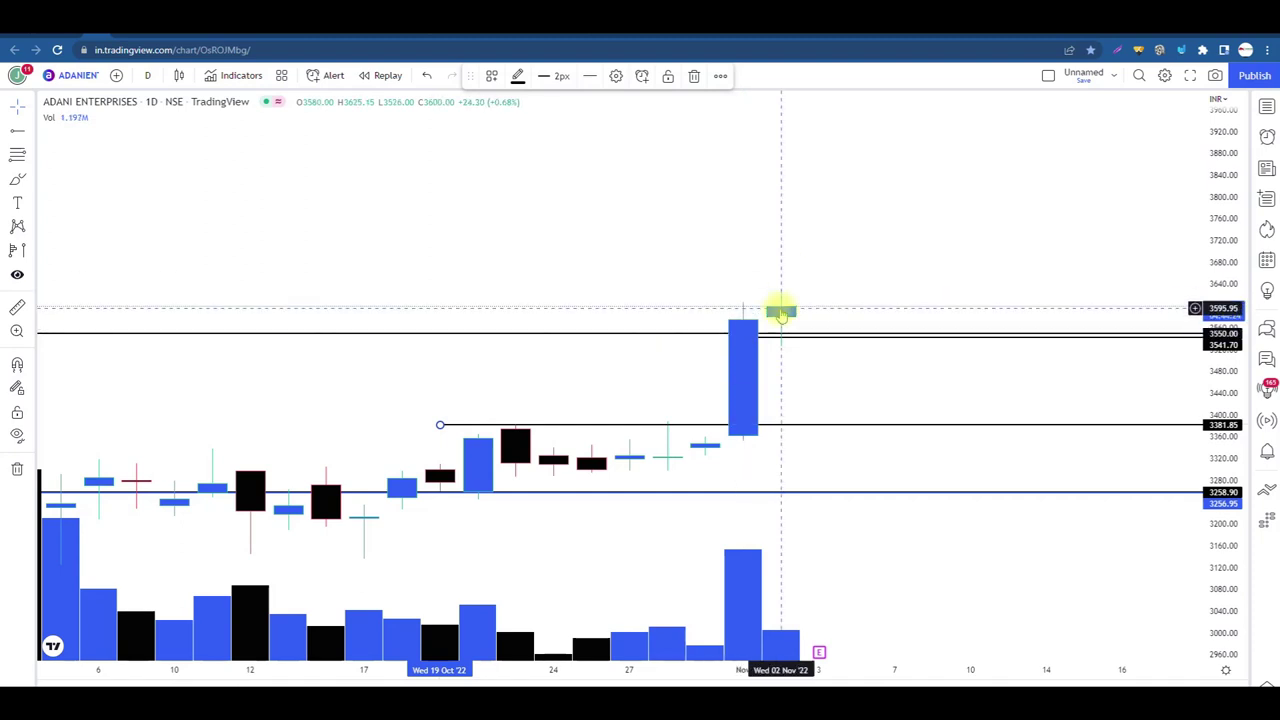
pyautogui.scroll(3, 779, 320)
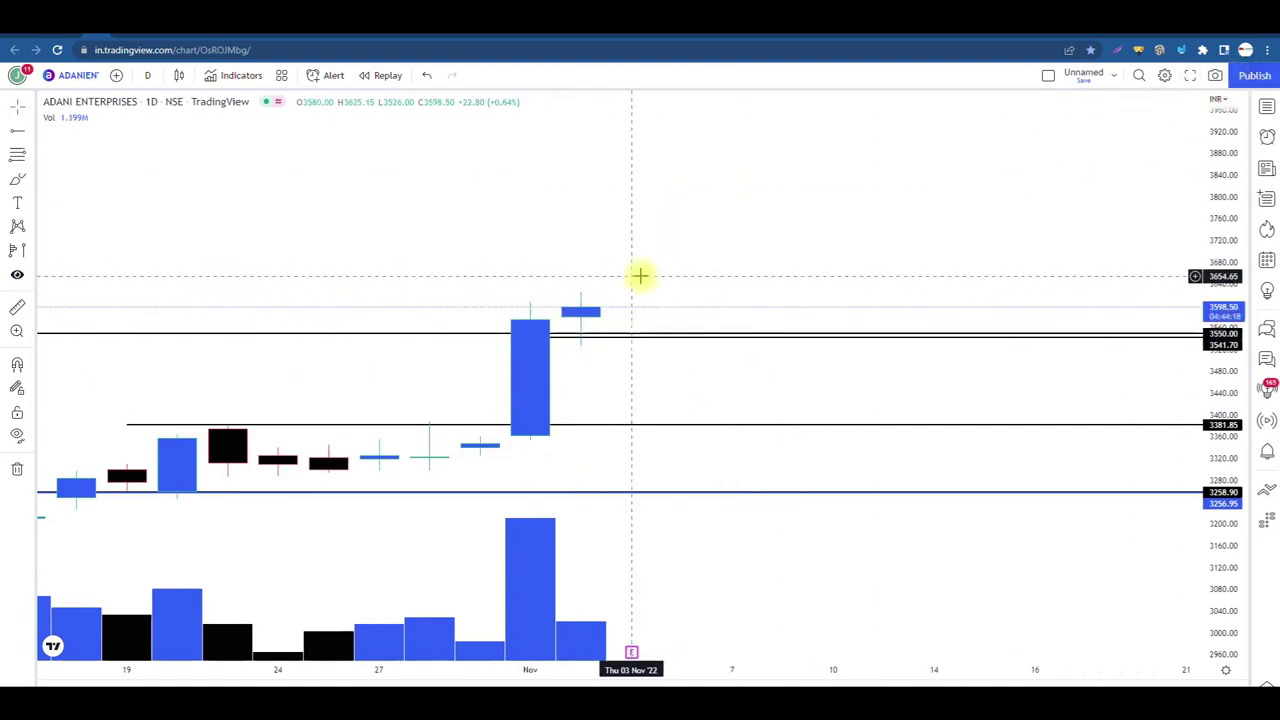
pyautogui.click(1140, 50)
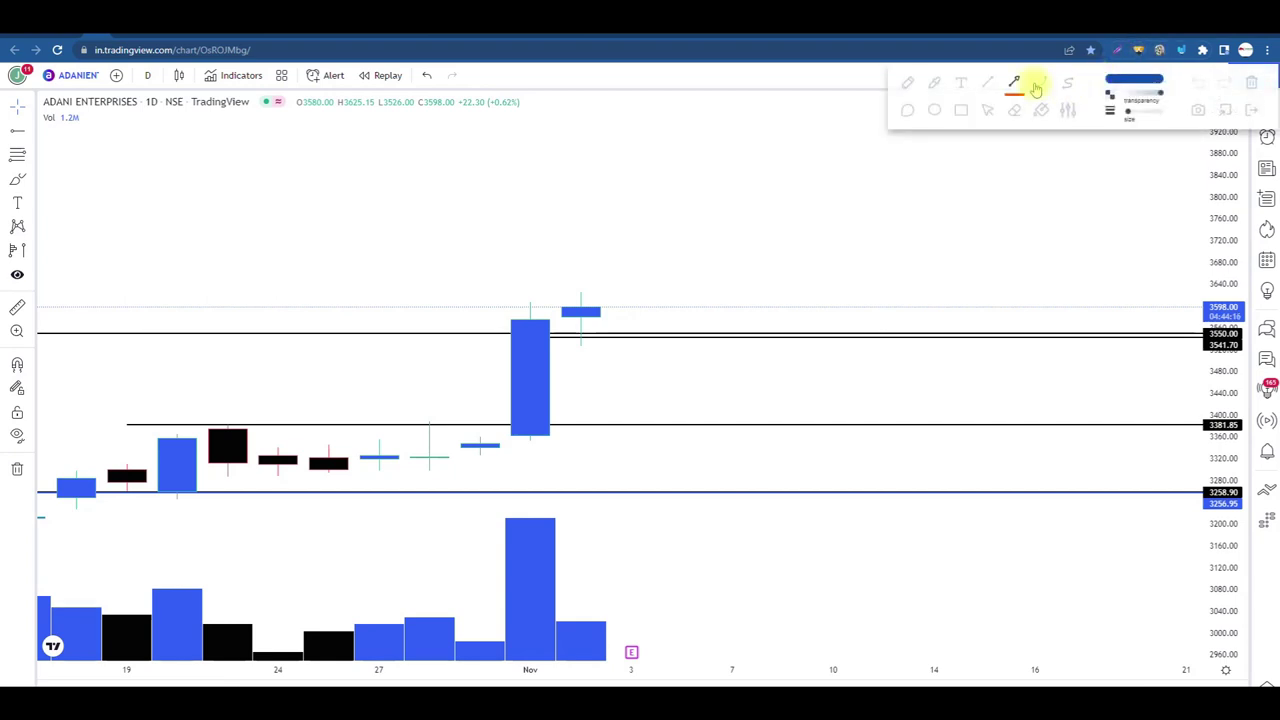
pyautogui.click(1225, 112)
pyautogui.moveTo(529, 304); pyautogui.dragTo(690, 304)
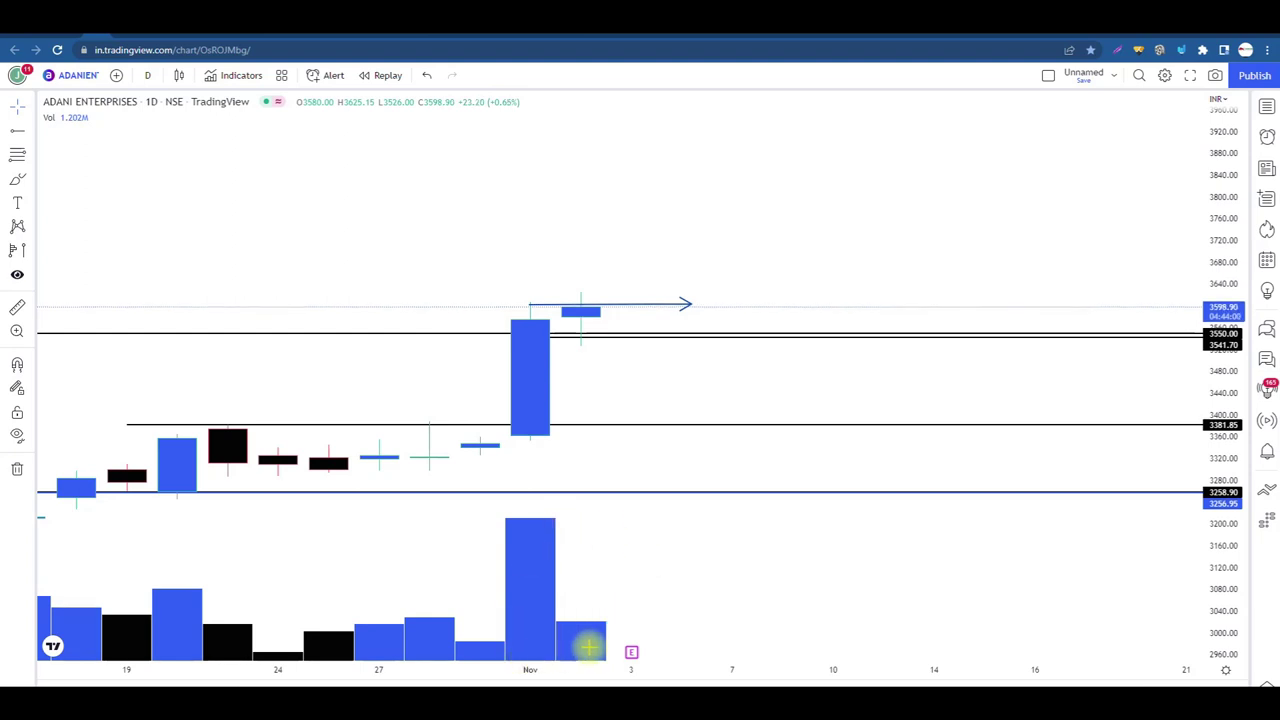
pyautogui.click(540, 650)
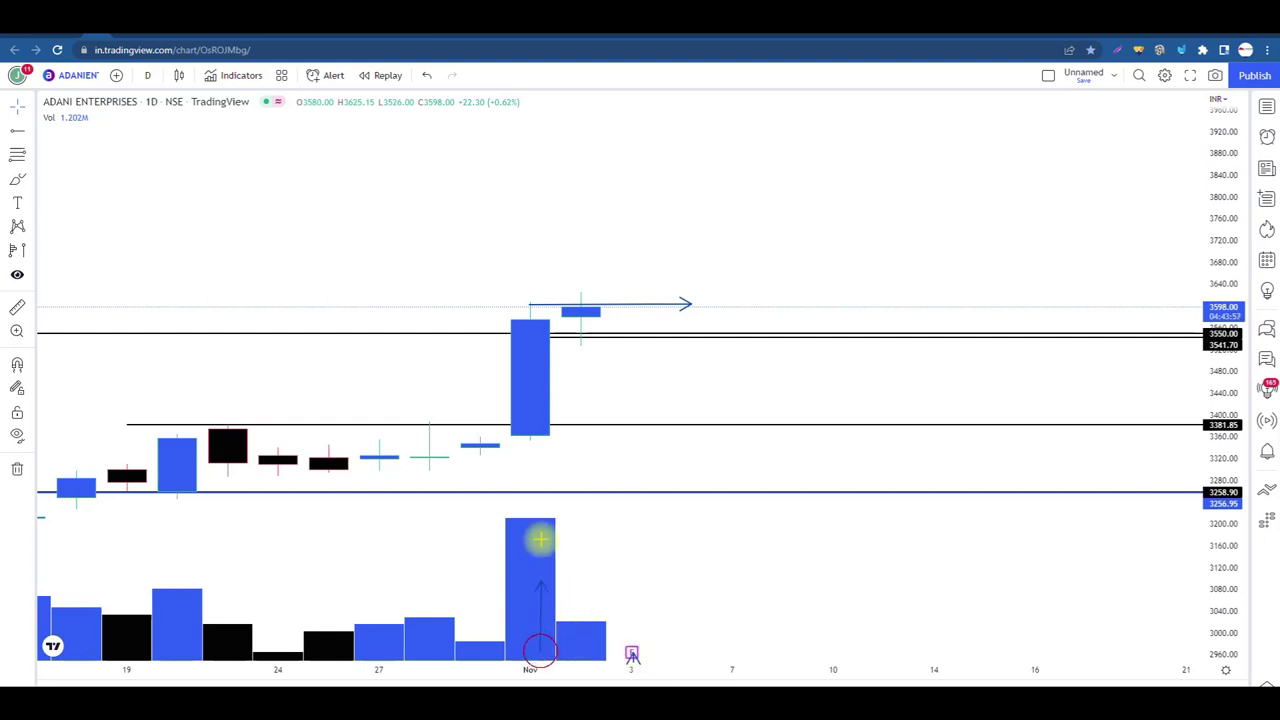
pyautogui.click(1135, 51)
pyautogui.click(1250, 84)
pyautogui.click(1250, 107)
# Step: Mark the October consolidation, the 1 November breakout candle and the 3 November earnings date with arrows, and clear the annotations
pyautogui.scroll(-5, 814, 320)
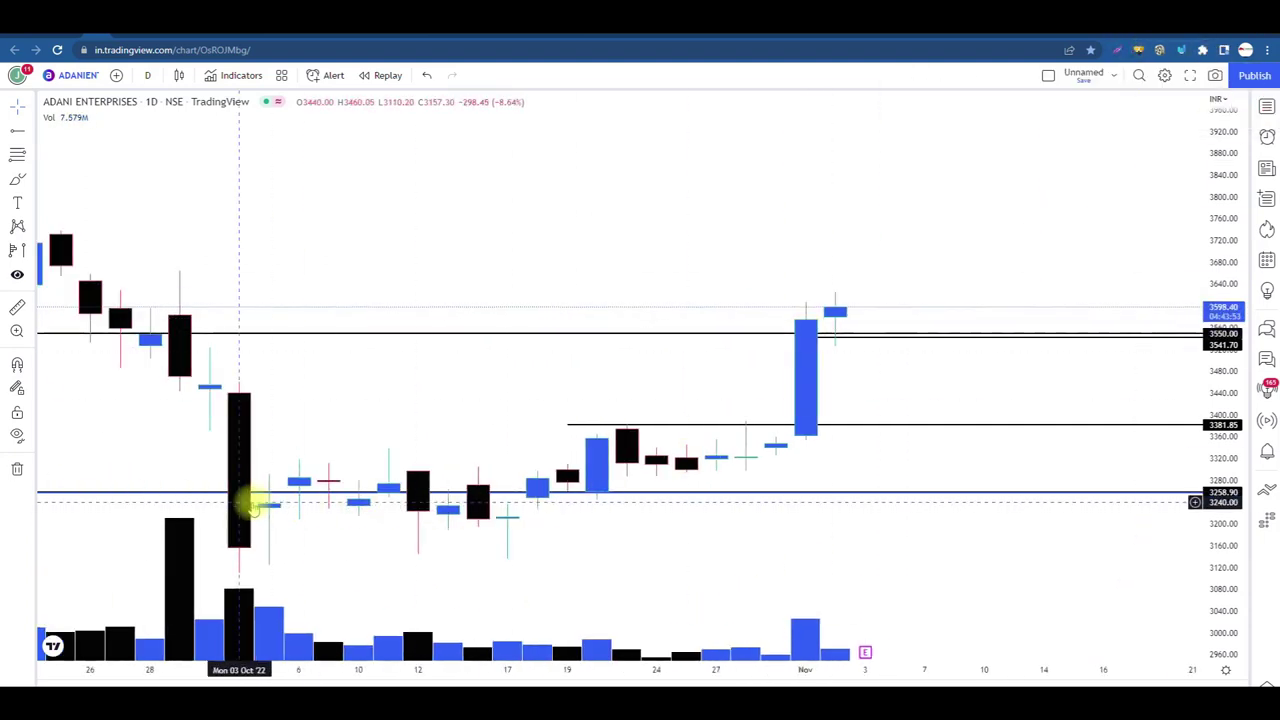
pyautogui.scroll(-3, 545, 450)
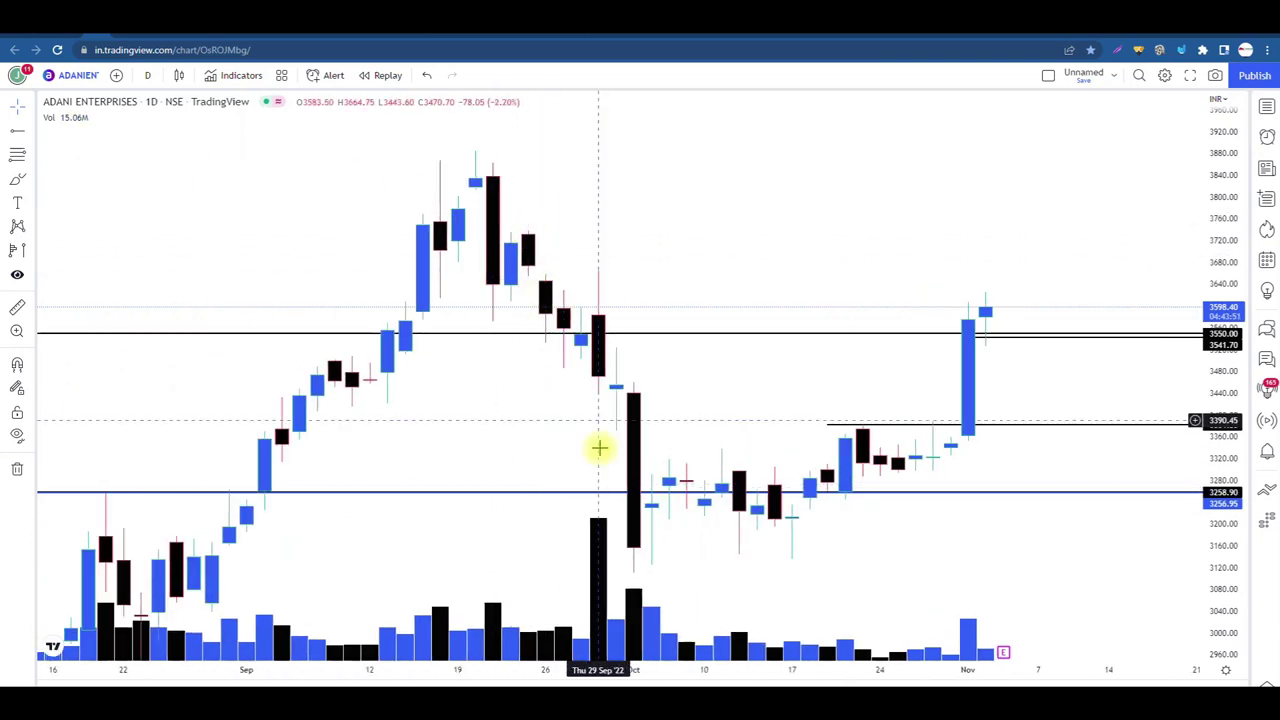
pyautogui.scroll(3, 690, 530)
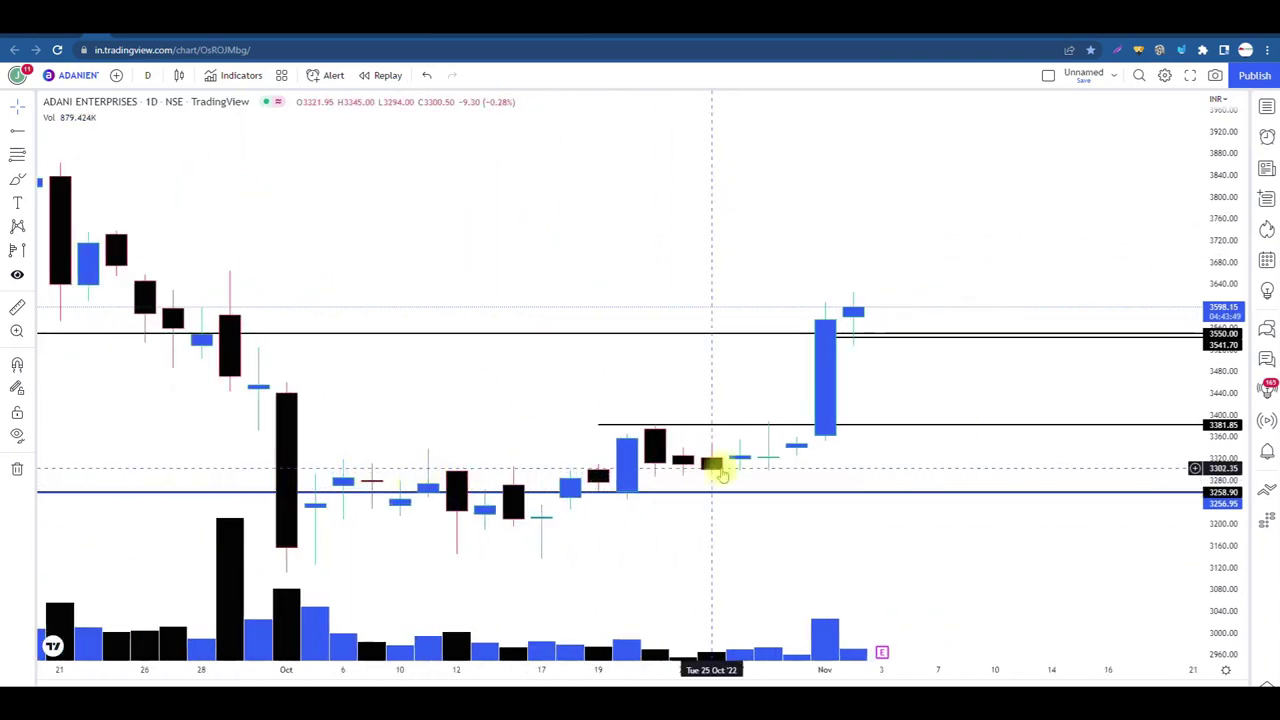
pyautogui.scroll(2, 706, 571)
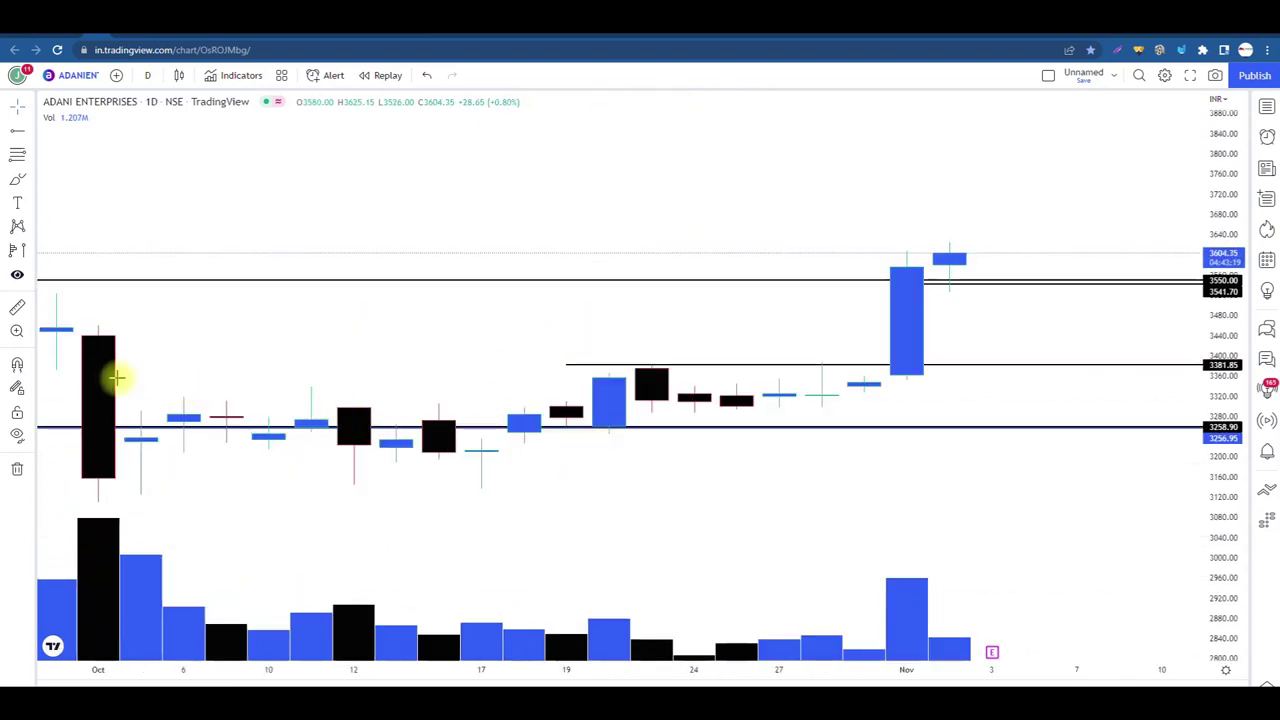
pyautogui.moveTo(113, 378)
pyautogui.mouseDown()
pyautogui.moveTo(588, 409)
pyautogui.moveTo(681, 371)
pyautogui.mouseUp()
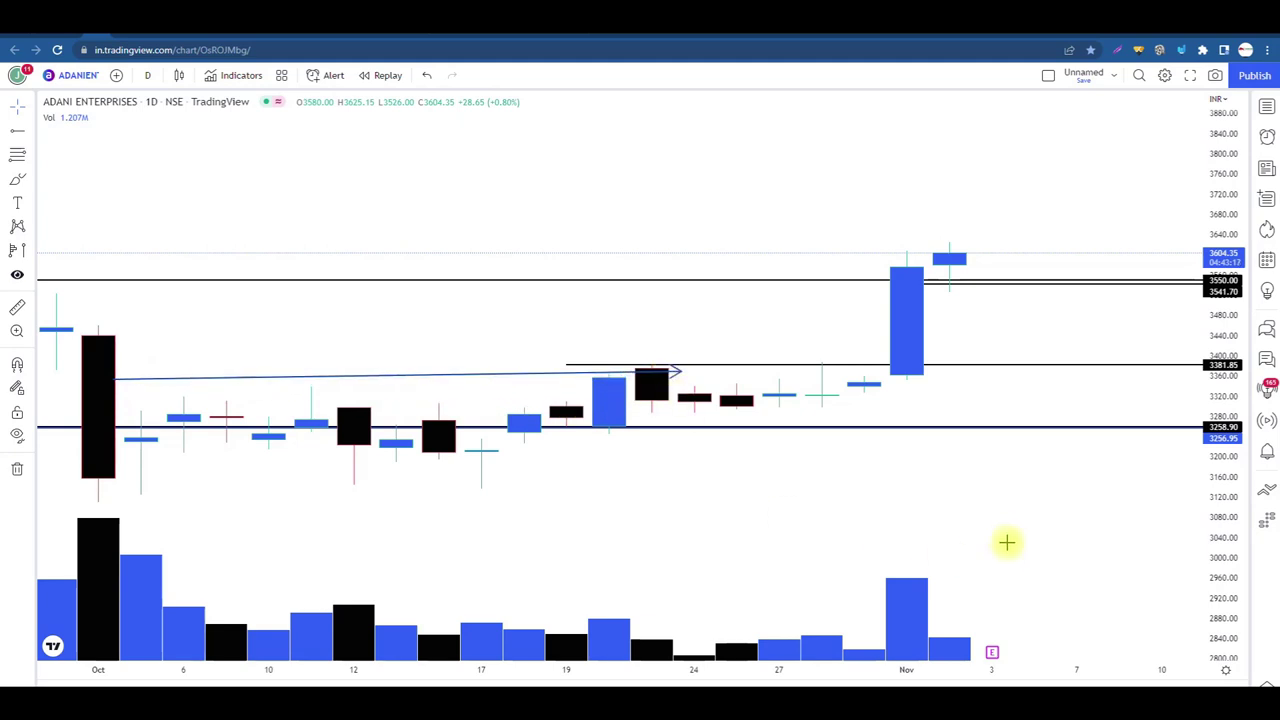
pyautogui.moveTo(986, 616); pyautogui.dragTo(990, 502)
pyautogui.moveTo(711, 371); pyautogui.dragTo(883, 366)
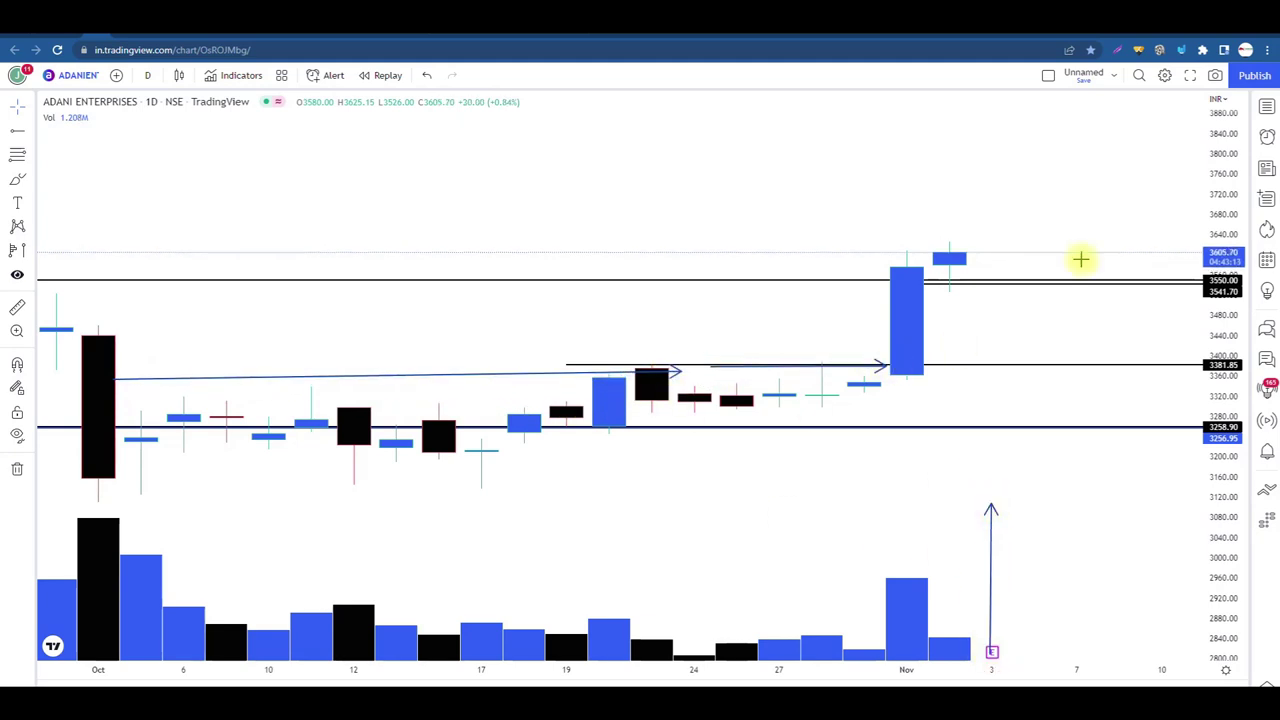
pyautogui.moveTo(908, 378)
pyautogui.mouseDown()
pyautogui.moveTo(905, 245)
pyautogui.moveTo(985, 250)
pyautogui.mouseUp()
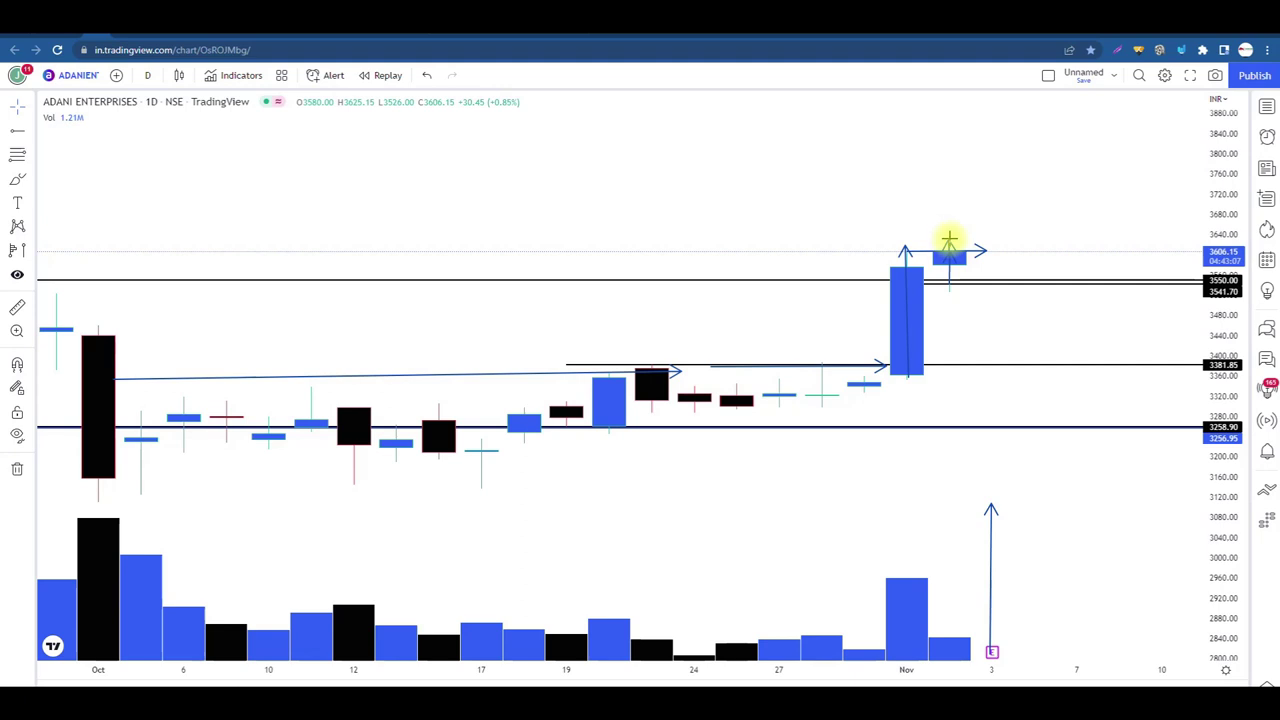
pyautogui.click(1137, 51)
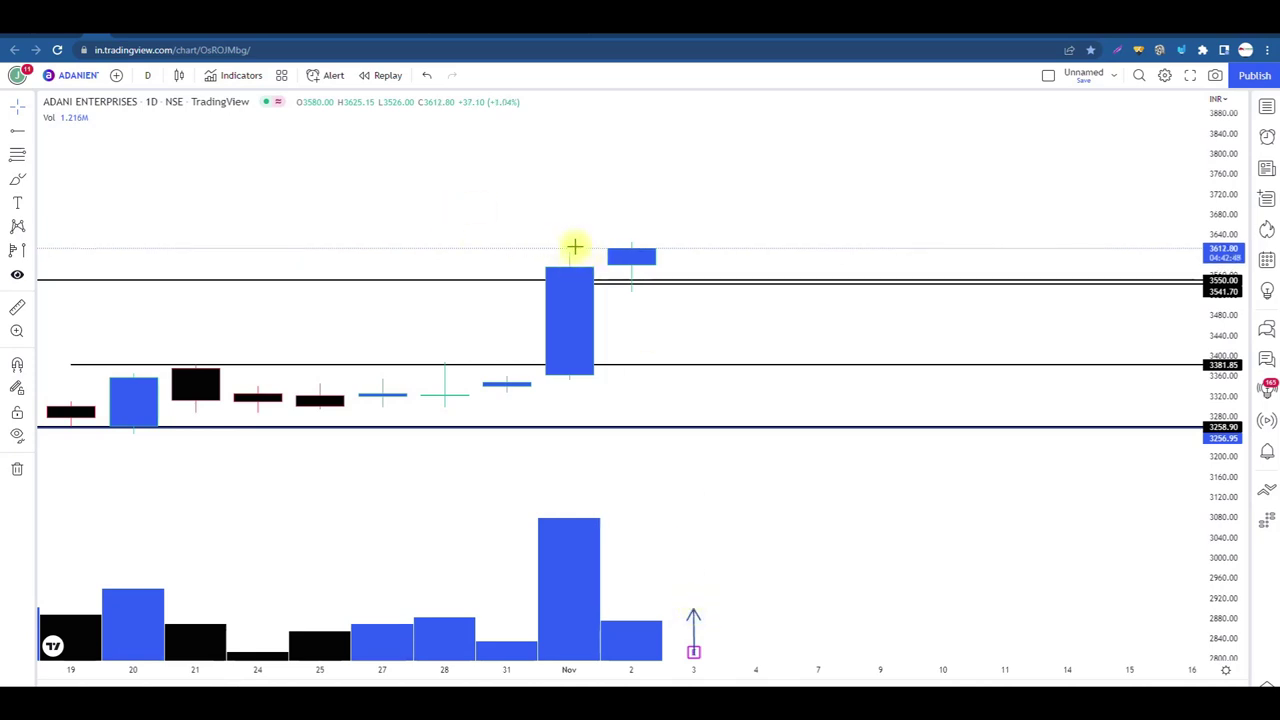
# Step: Sketch arrows for sideways movement above the 2 November candle followed by a drop below 3550, and clear them
pyautogui.click(644, 247)
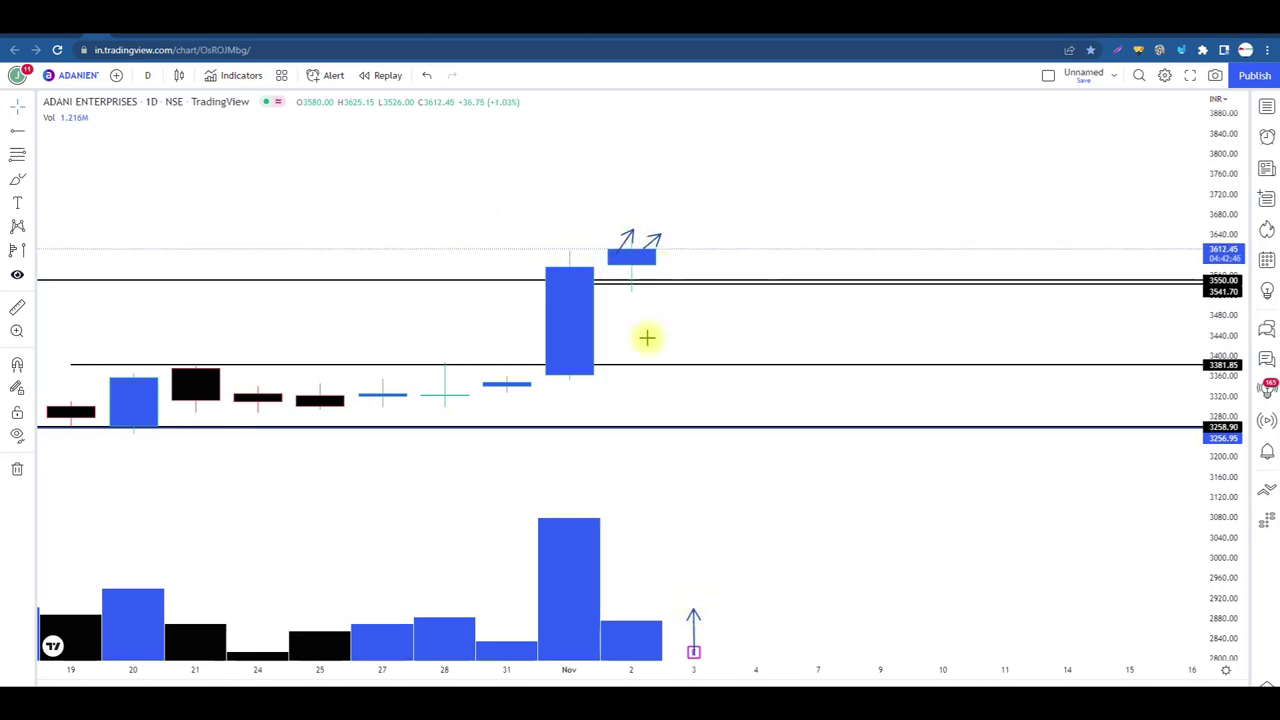
pyautogui.click(622, 242)
pyautogui.click(685, 240)
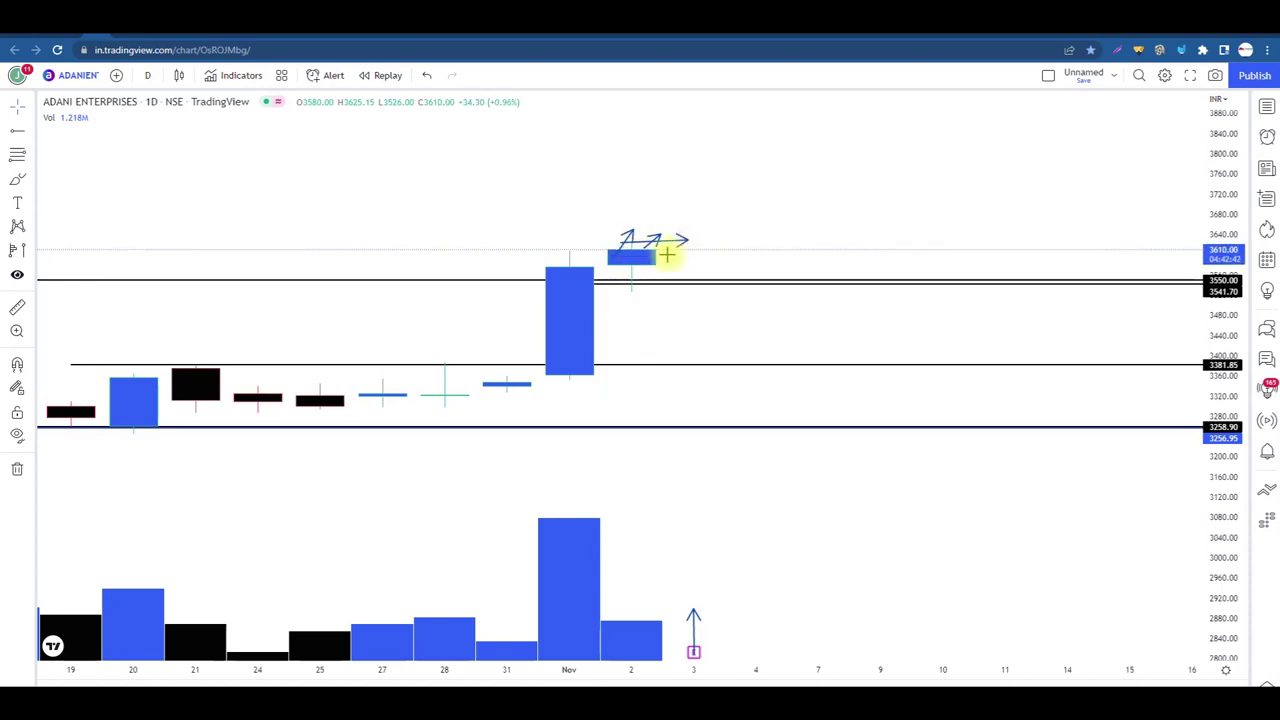
pyautogui.moveTo(700, 243); pyautogui.dragTo(718, 322)
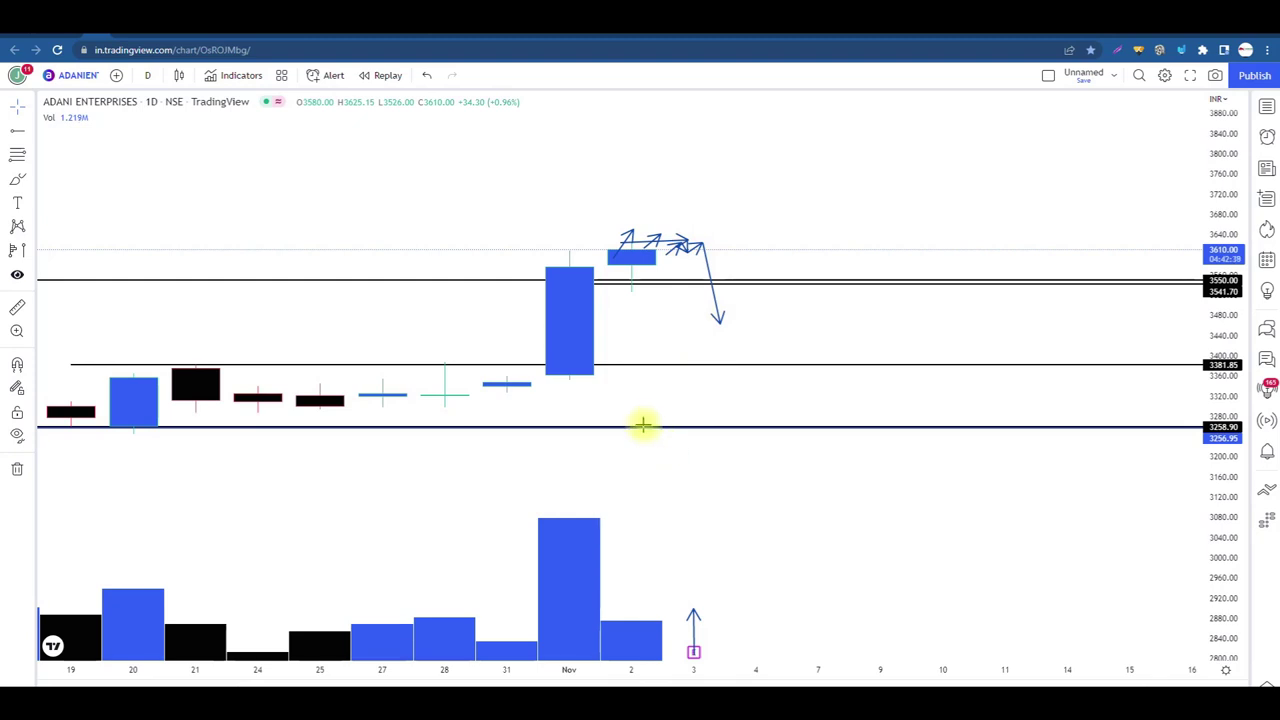
pyautogui.press('Escape')
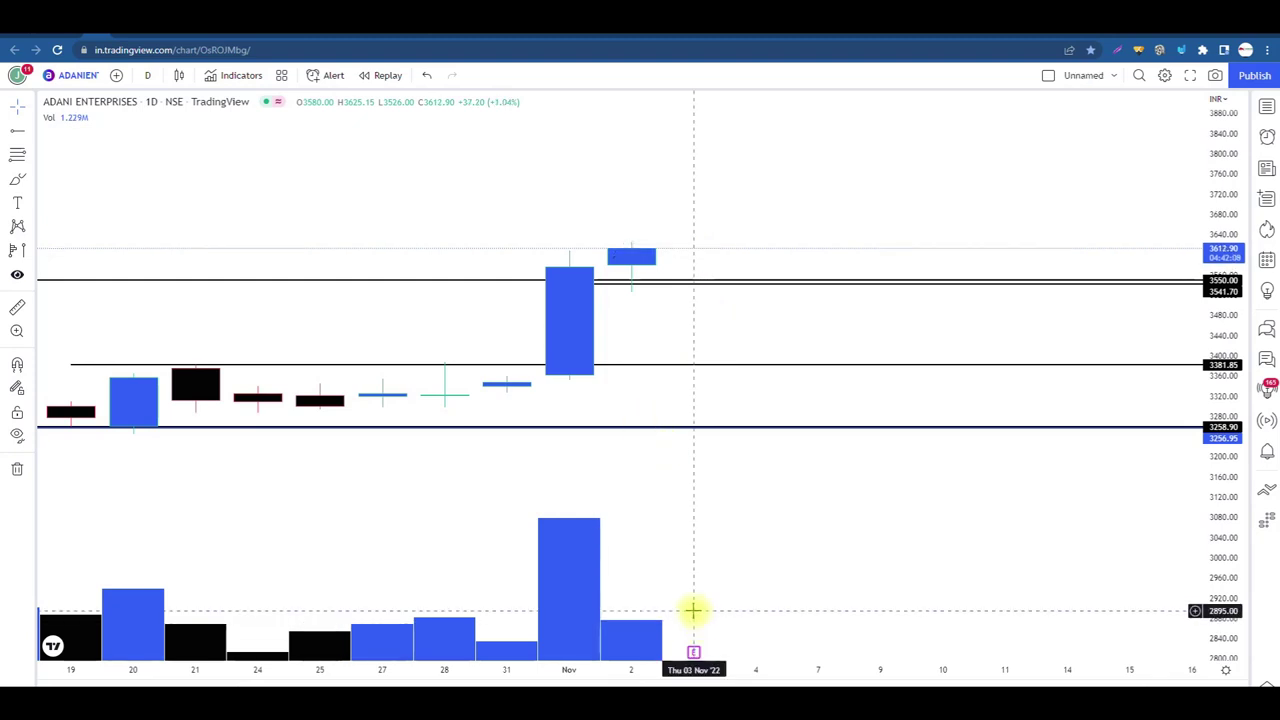
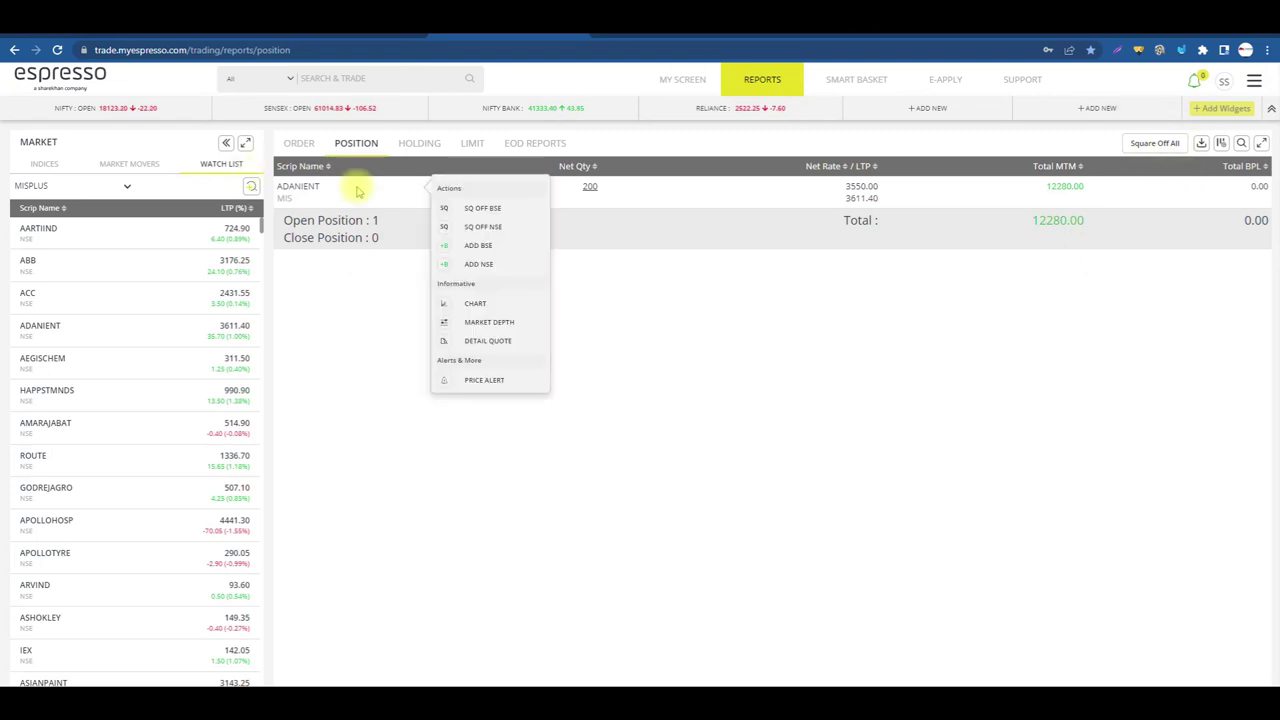
# Step: Switch to Espresso, refresh the position report, and examine the ADANIENT orders and open position
pyautogui.click(58, 50)
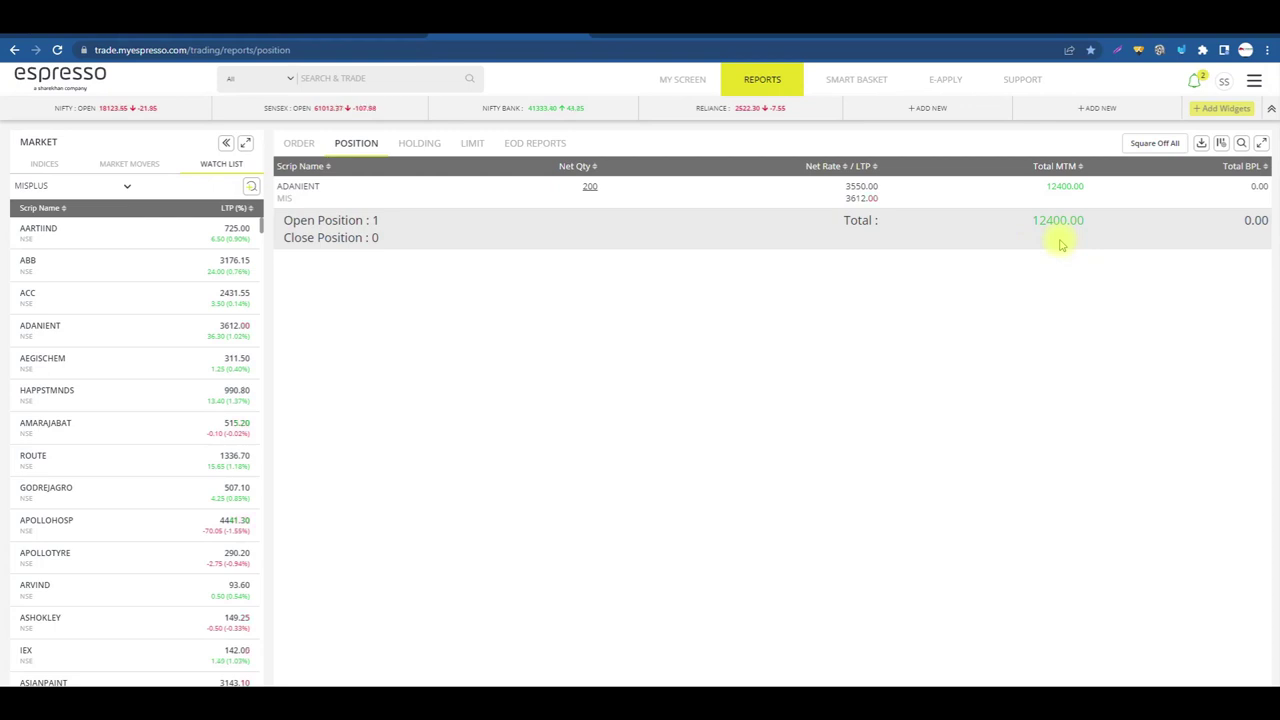
pyautogui.moveTo(775, 75)
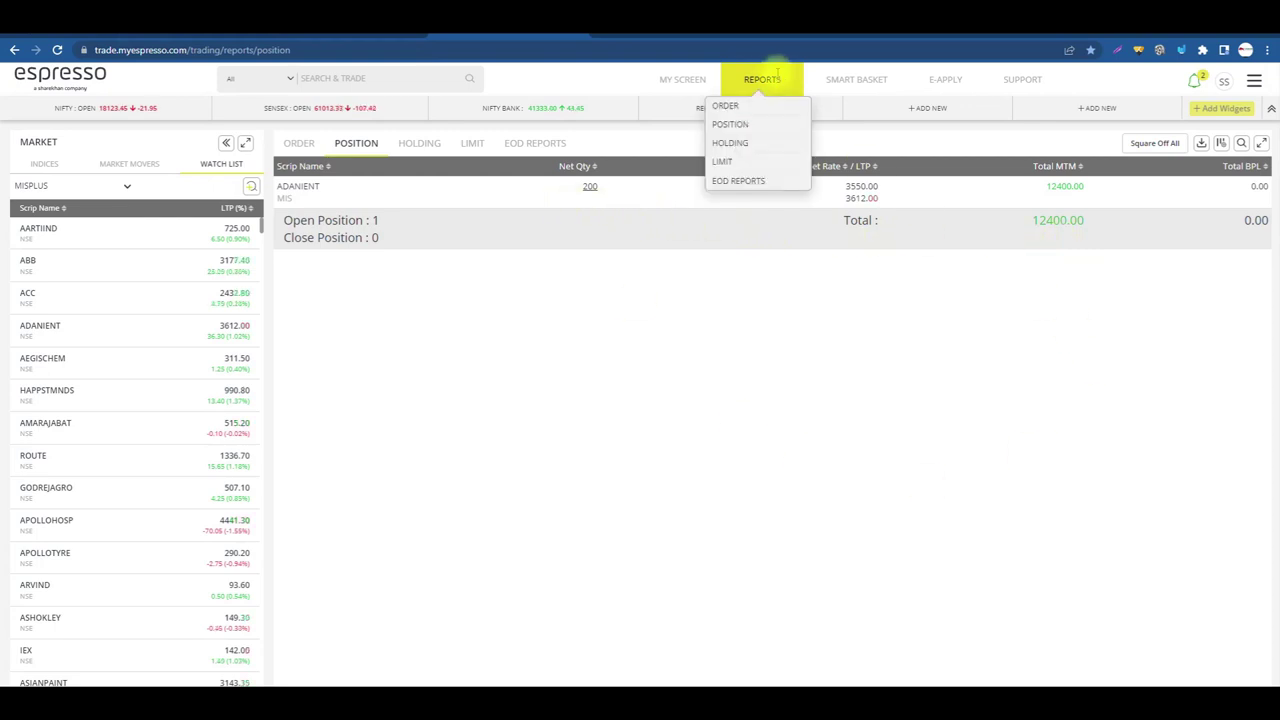
pyautogui.click(726, 107)
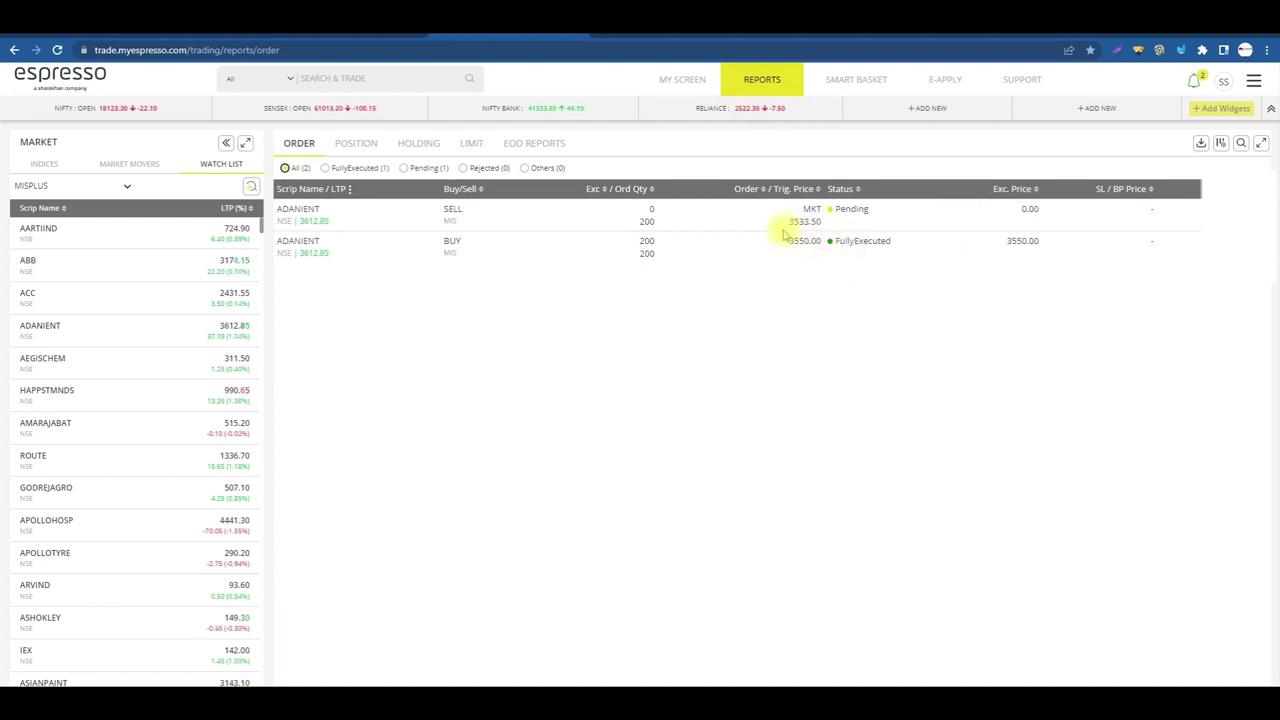
pyautogui.click(735, 127)
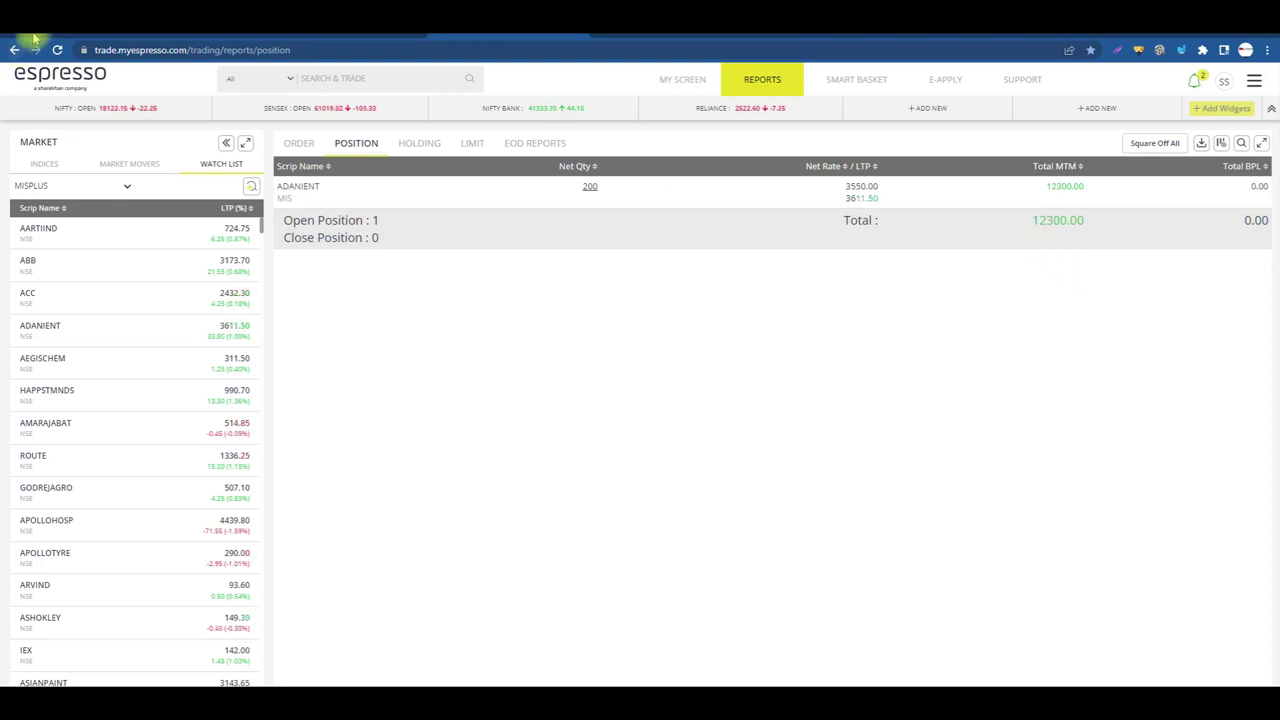
# Step: Return to the TradingView chart, enable magnet snapping, and draw a horizontal ray from the 1 November high at 3607.45
pyautogui.click(97, 35)
pyautogui.click(8, 127)
pyautogui.click(11, 361)
pyautogui.click(583, 217)
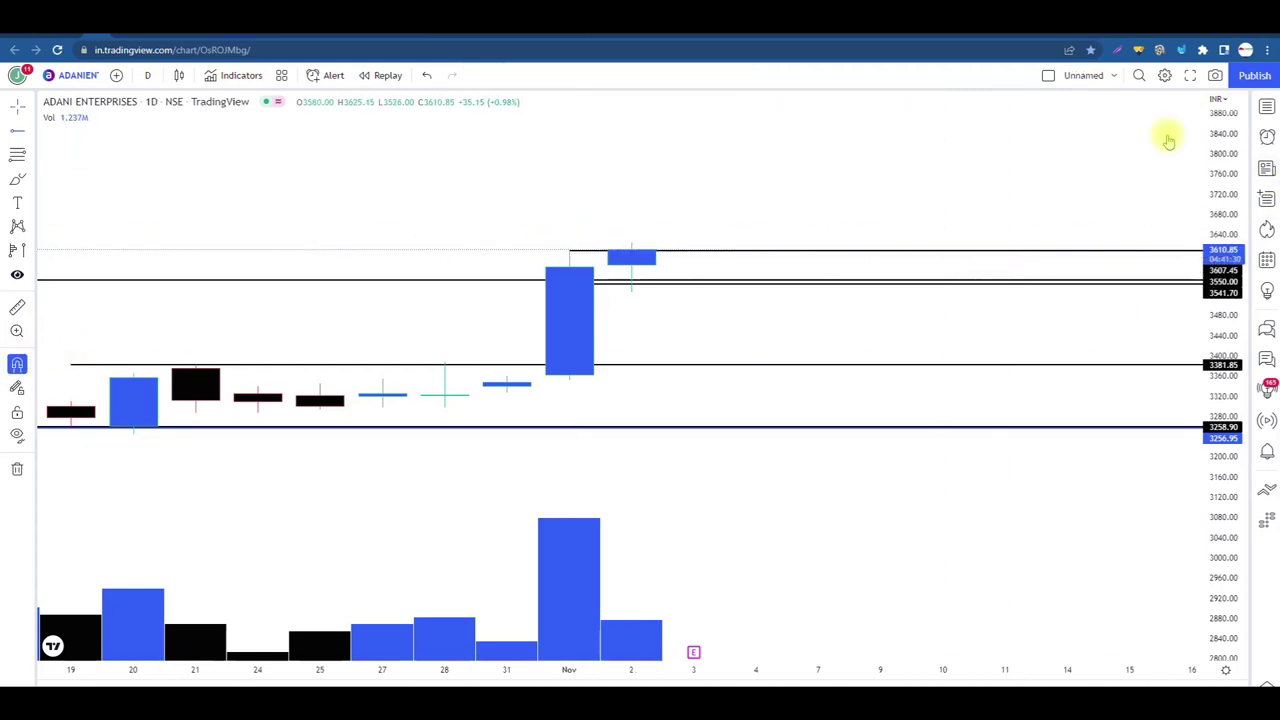
# Step: Sketch arrows for a breakout, a retest of the 3607.45 level and a rally to about 3710, and clear them
pyautogui.moveTo(1226, 285); pyautogui.dragTo(998, 86)
pyautogui.moveTo(954, 131); pyautogui.dragTo(954, 238)
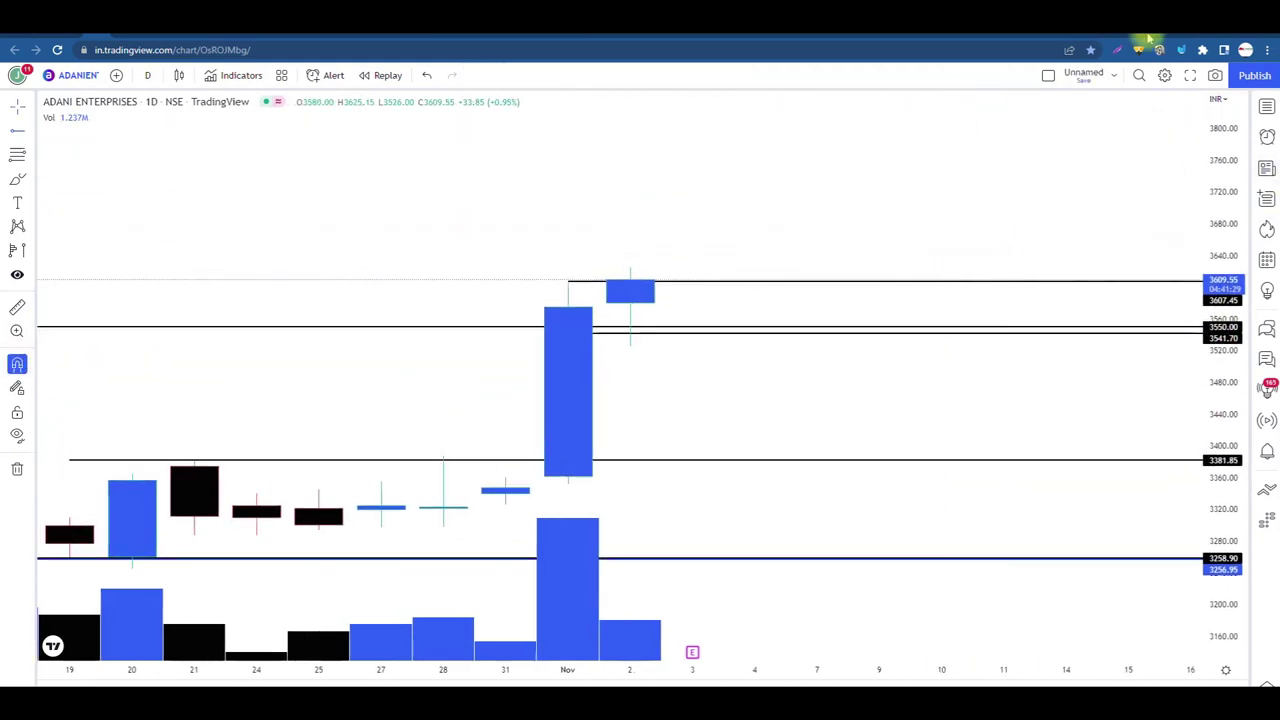
pyautogui.click(1138, 52)
pyautogui.click(1223, 109)
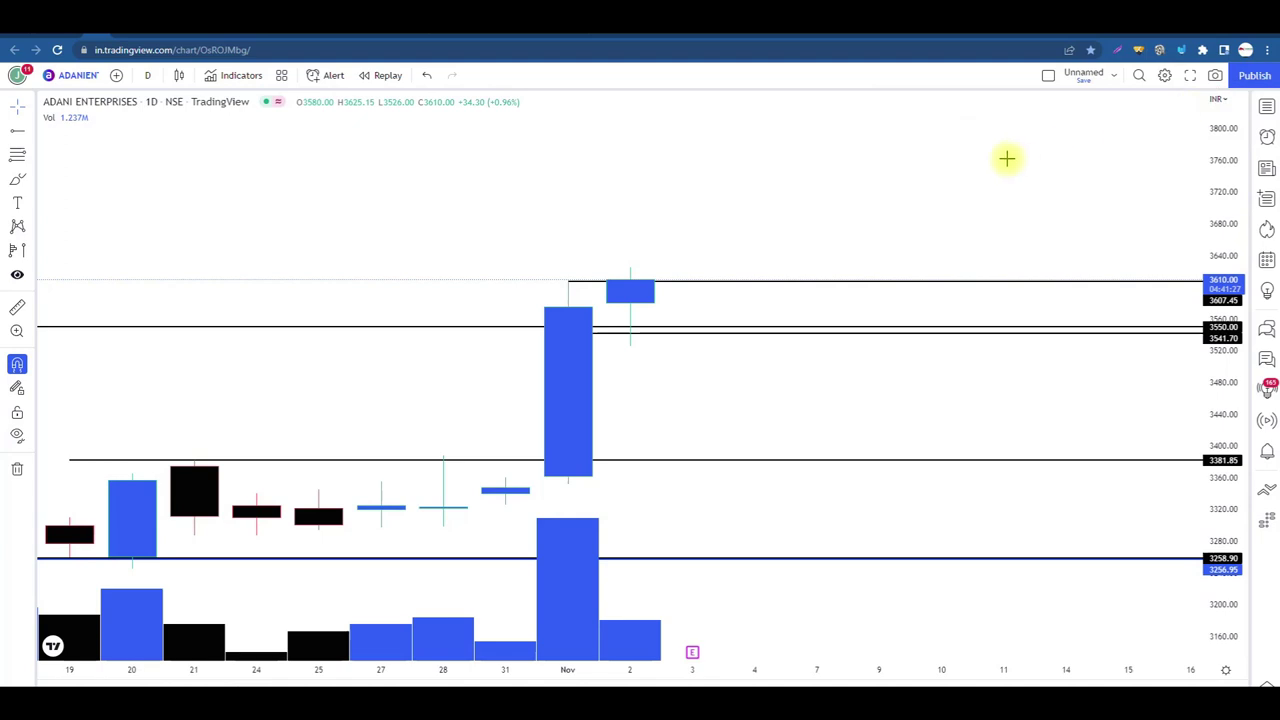
pyautogui.moveTo(632, 278); pyautogui.dragTo(740, 200)
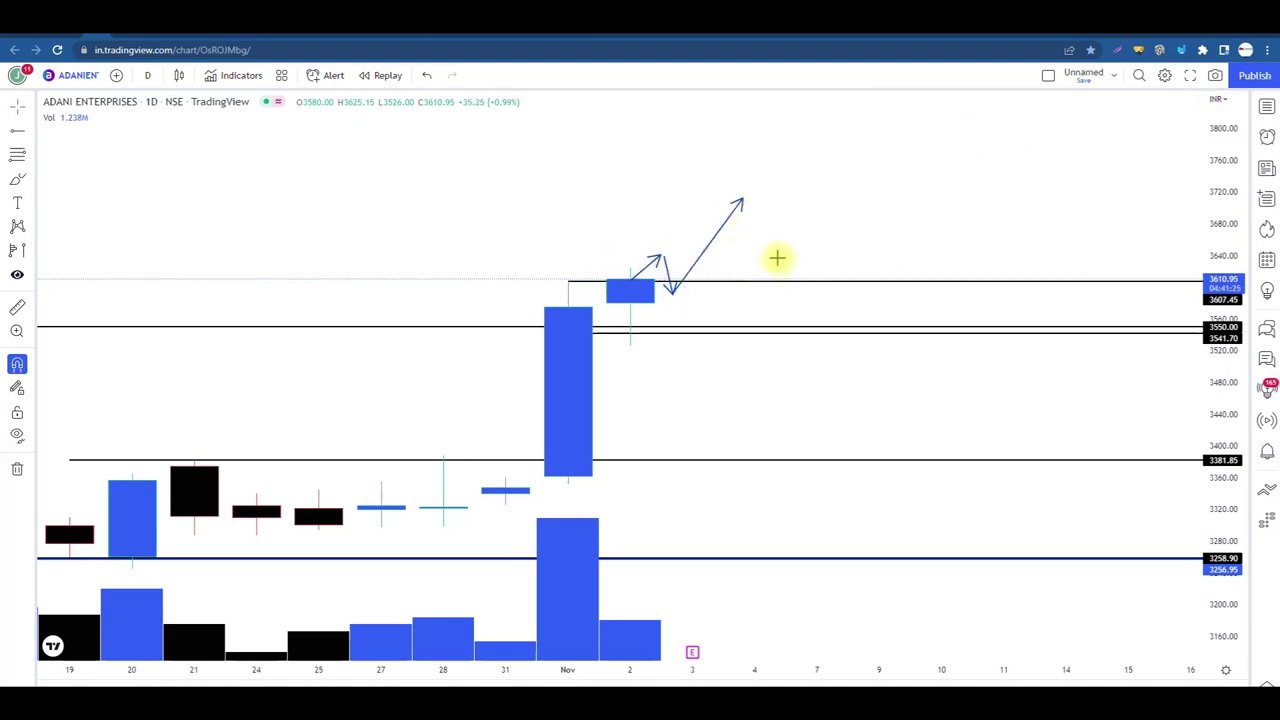
pyautogui.click(1138, 52)
pyautogui.click(1252, 88)
# Step: Switch the Adani Enterprises chart from the daily to the 5-minute timeframe
pyautogui.click(799, 229)
pyautogui.moveTo(808, 210); pyautogui.dragTo(846, 171)
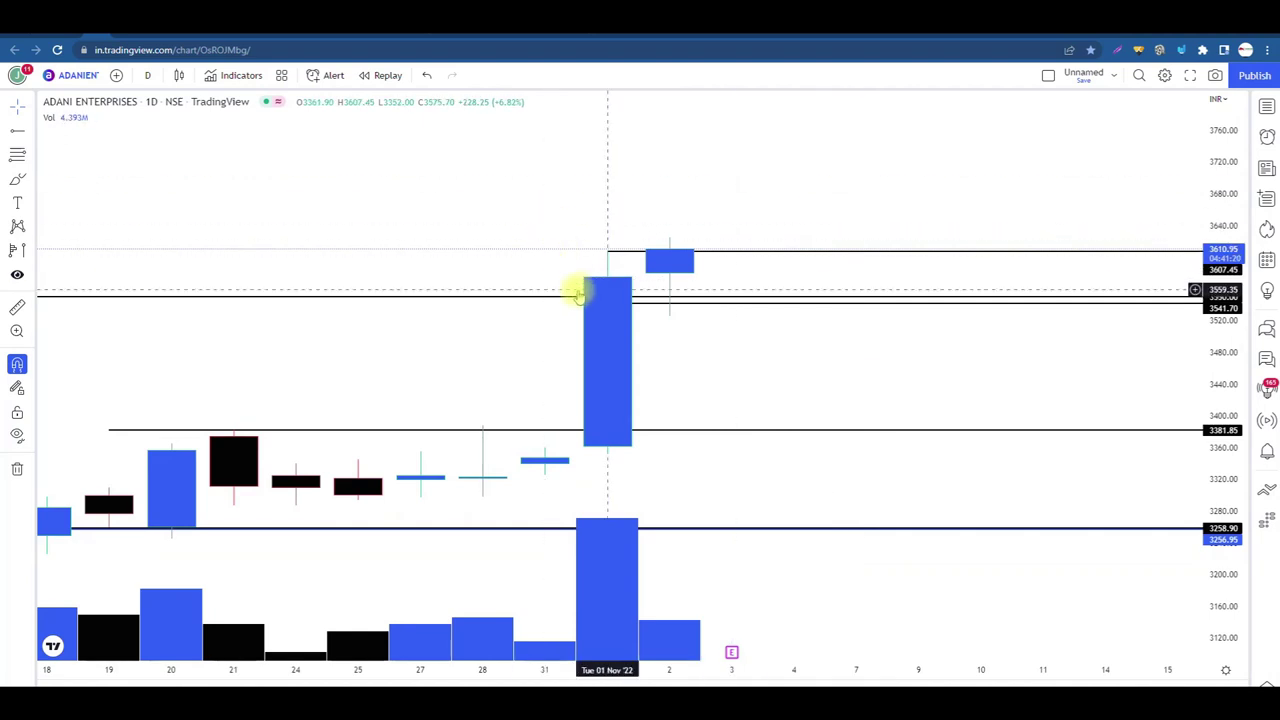
pyautogui.click(148, 75)
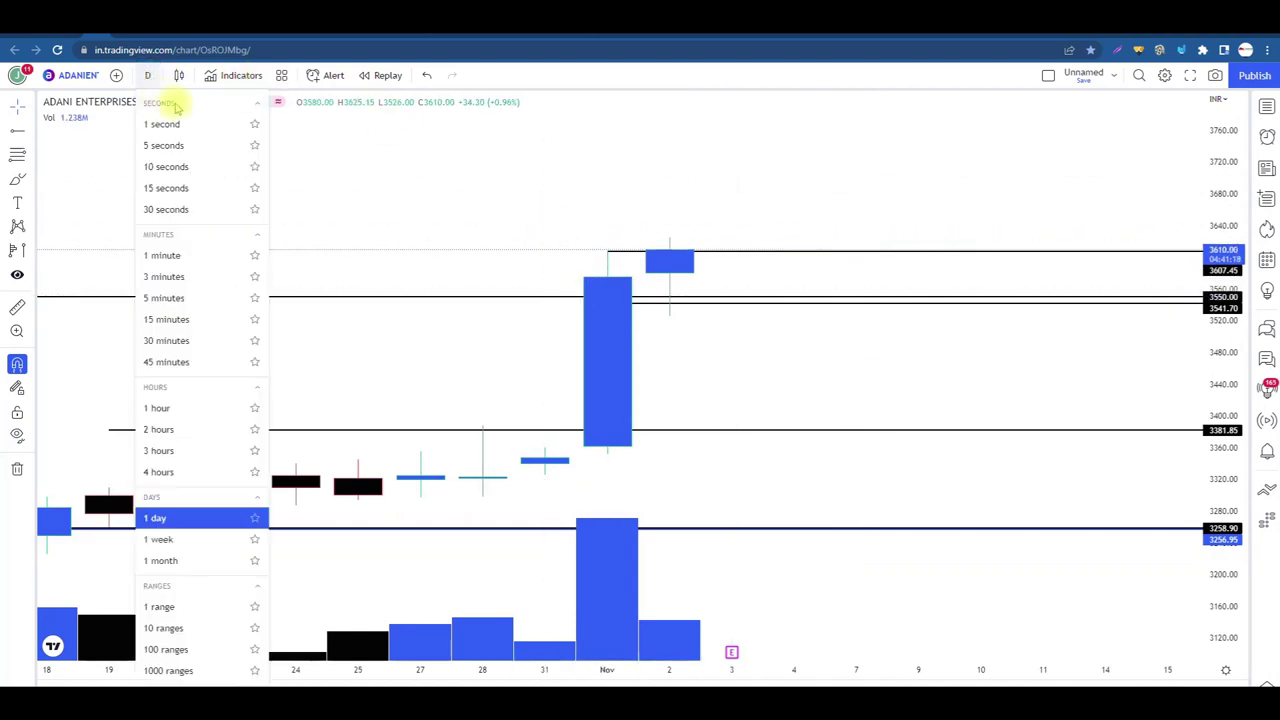
pyautogui.click(163, 298)
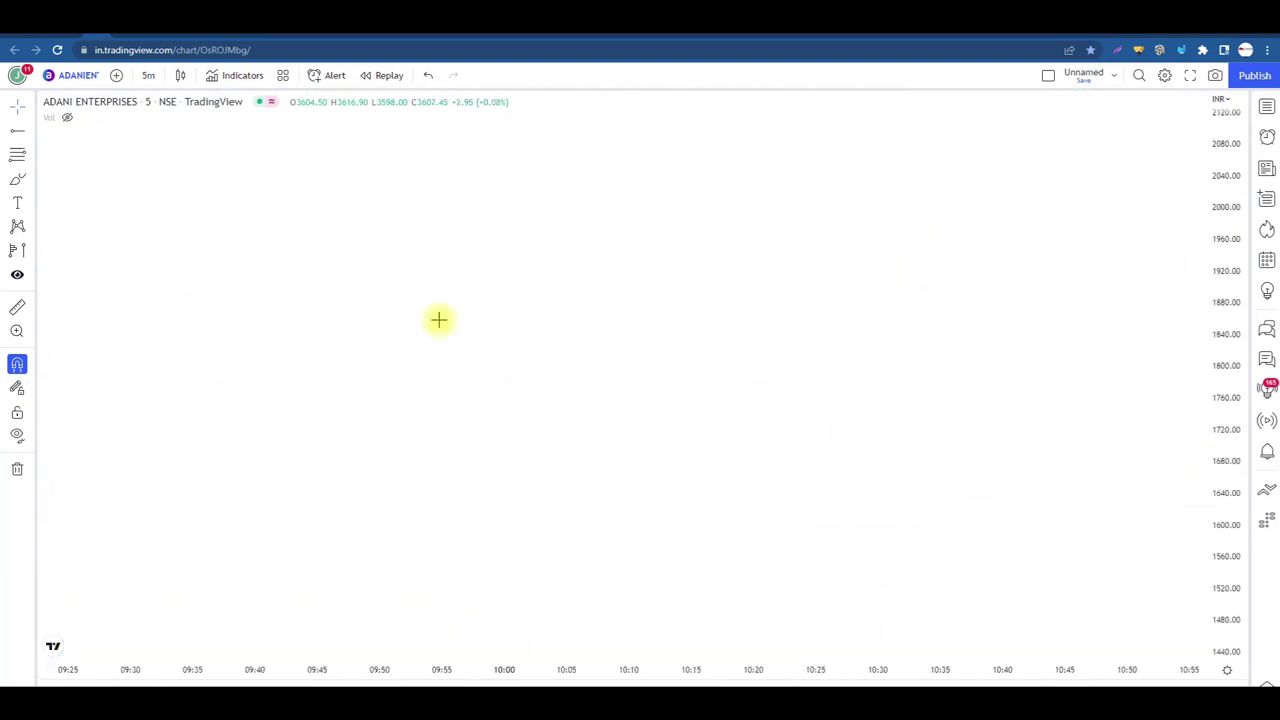
# Step: Sketch a rising zigzag on an empty chart area to illustrate an uptrend with higher highs and higher lows
pyautogui.click(132, 573)
pyautogui.click(213, 413)
pyautogui.click(257, 516)
pyautogui.click(338, 337)
pyautogui.click(373, 424)
pyautogui.click(455, 262)
pyautogui.click(505, 343)
pyautogui.click(556, 192)
pyautogui.doubleClick(586, 232)
# Step: Sketch a falling zigzag beside the uptrend to illustrate a downtrend with lower highs and lower lows
pyautogui.click(685, 190)
pyautogui.click(691, 266)
pyautogui.click(737, 209)
pyautogui.click(781, 360)
pyautogui.click(823, 302)
pyautogui.click(861, 424)
pyautogui.click(897, 376)
pyautogui.doubleClick(955, 580)
# Step: Draw level lines at the downtrend's second and third swing lows, each with a short stroke marking the falling leg
pyautogui.click(764, 363)
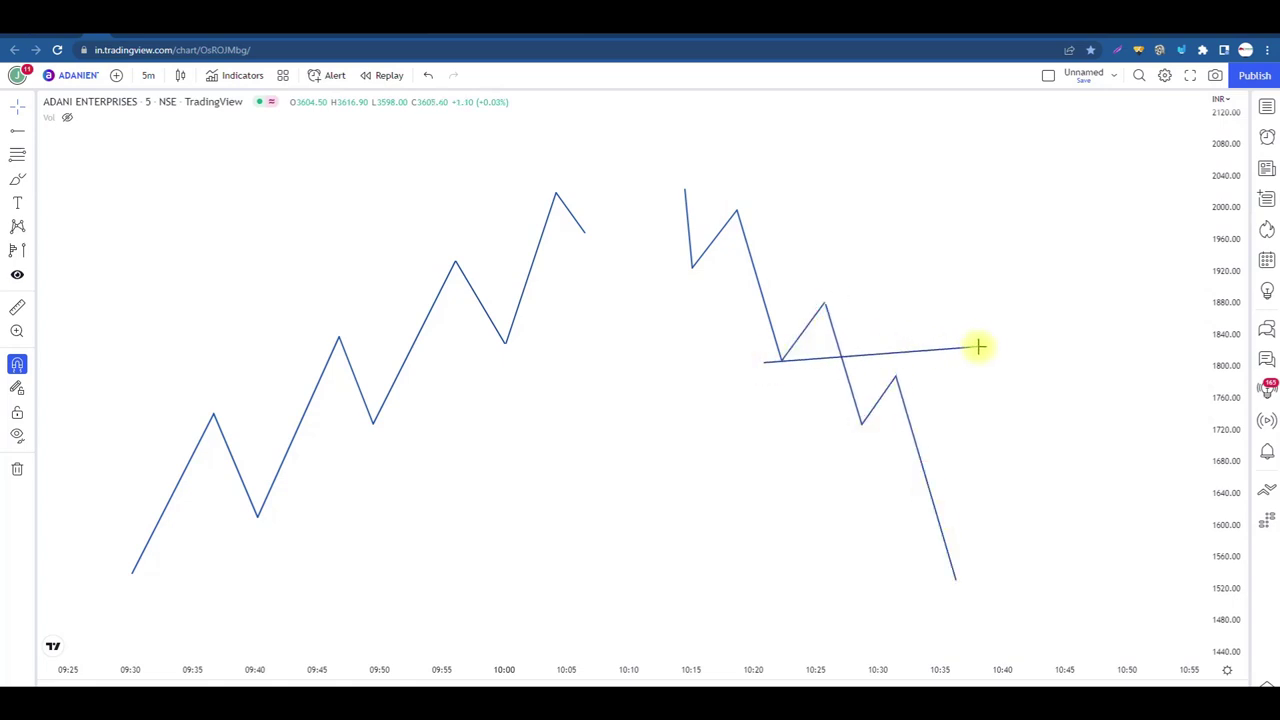
pyautogui.click(986, 354)
pyautogui.click(830, 372)
pyautogui.click(851, 412)
pyautogui.click(805, 421)
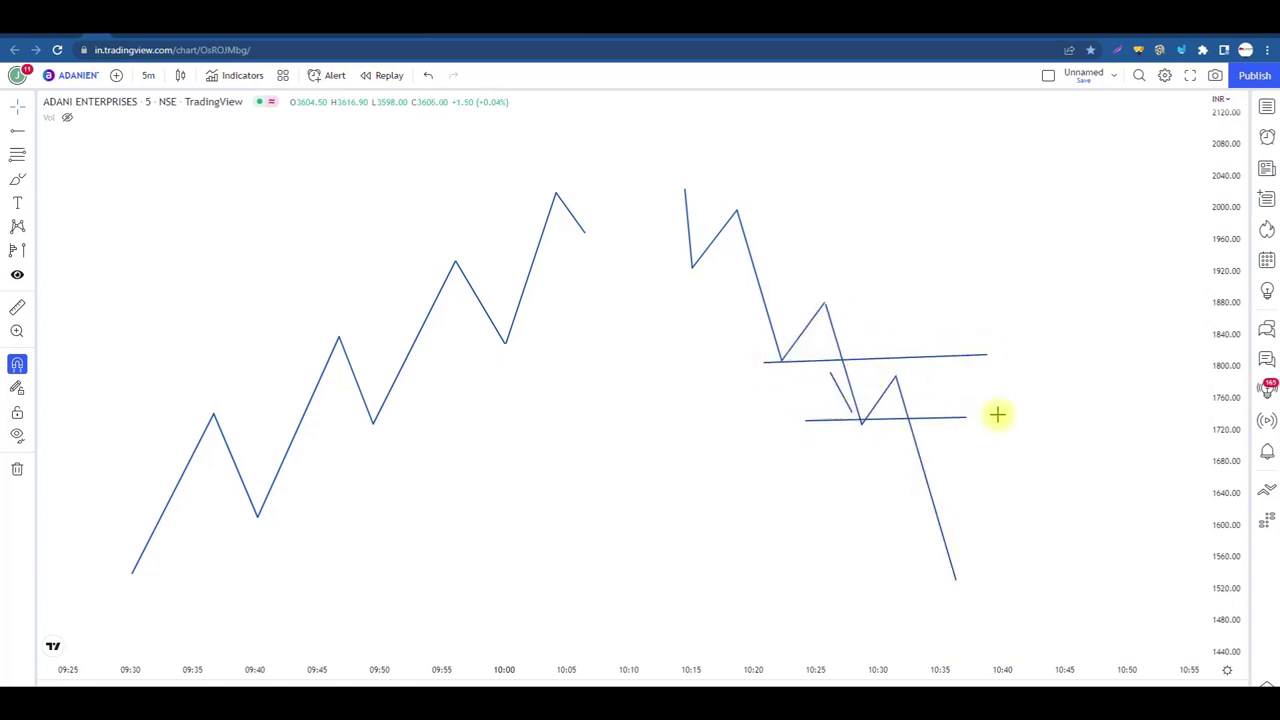
pyautogui.click(1022, 421)
pyautogui.click(897, 432)
pyautogui.click(929, 510)
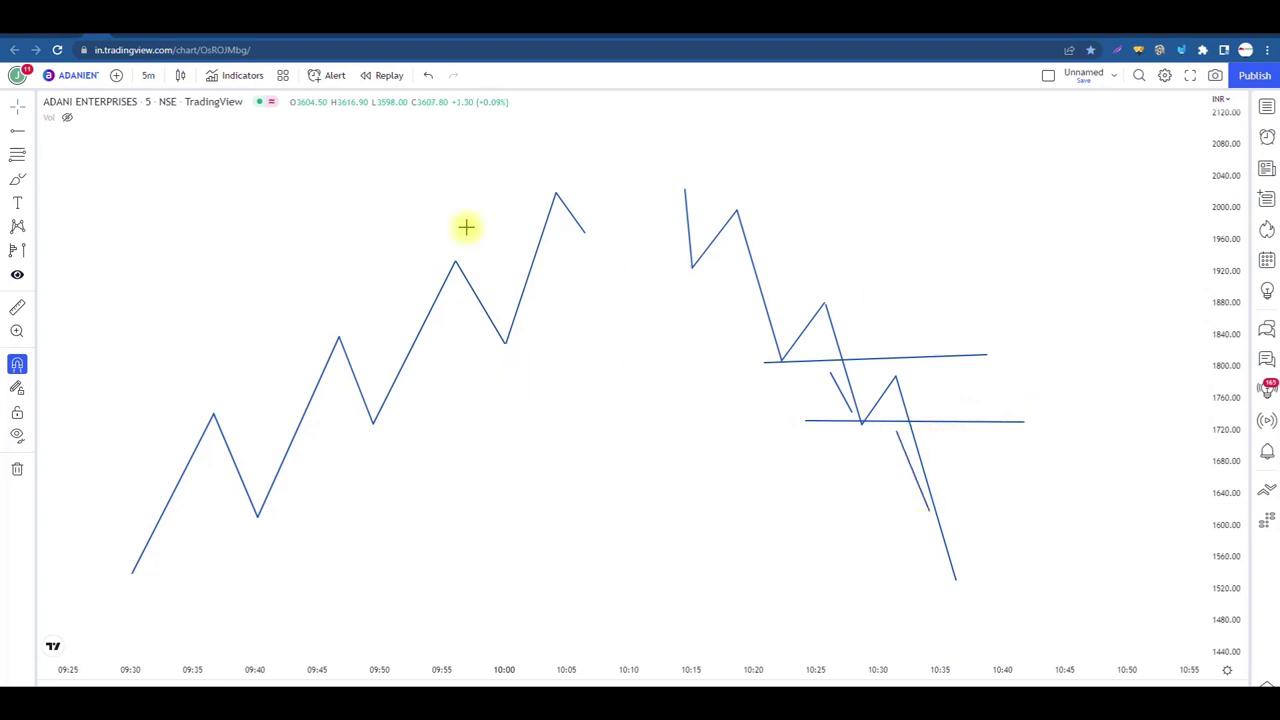
# Step: Draw level lines extending from the first three swing highs of the sketched uptrend
pyautogui.click(194, 414)
pyautogui.click(438, 430)
pyautogui.click(266, 330)
pyautogui.click(575, 357)
pyautogui.click(420, 255)
pyautogui.click(616, 263)
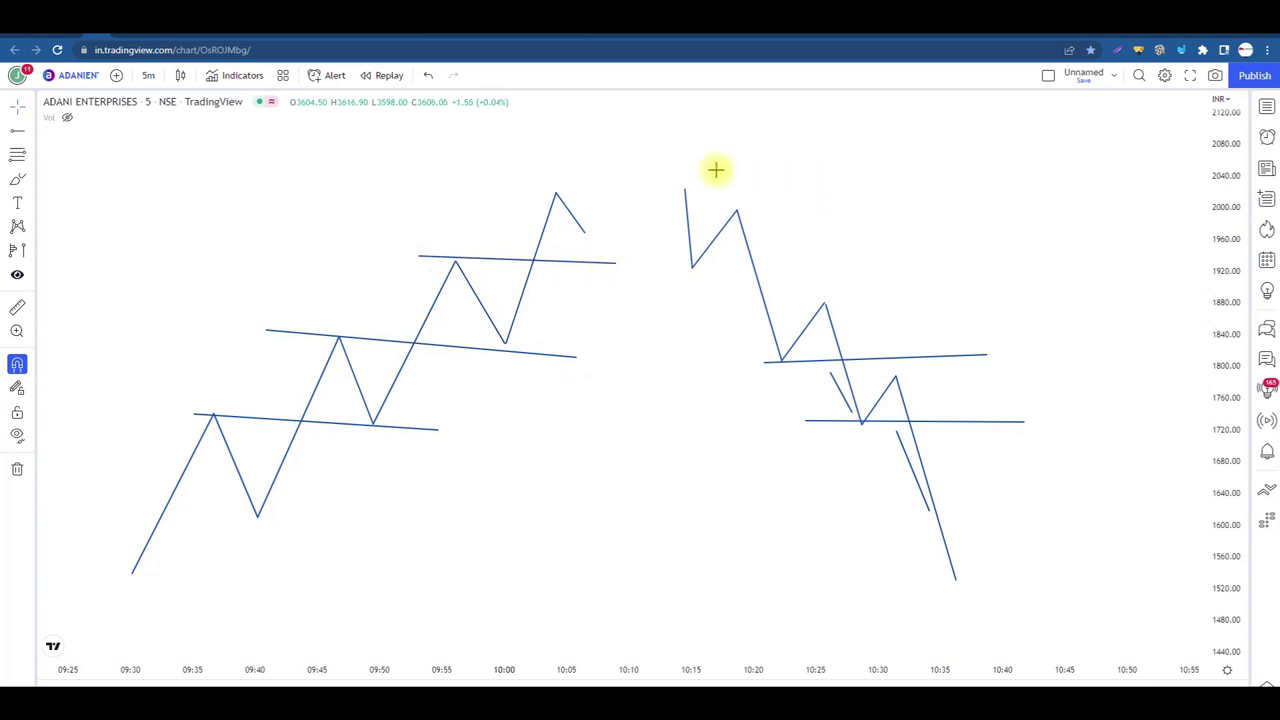
# Step: Undo the latest level lines and sketch arrows extending from the uptrend's first three swing highs, plus arrows for the pullbacks and the rally
pyautogui.click(1141, 52)
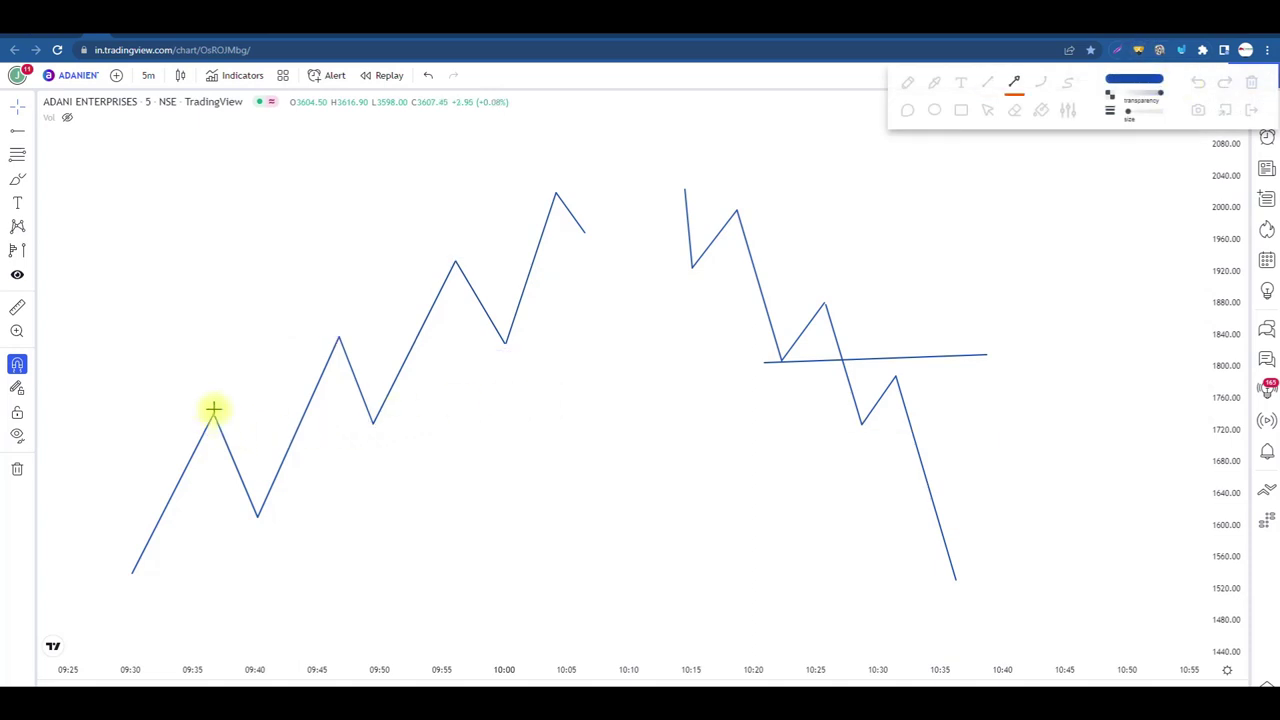
pyautogui.moveTo(206, 410); pyautogui.dragTo(583, 438)
pyautogui.moveTo(341, 368)
pyautogui.mouseDown()
pyautogui.moveTo(364, 413)
pyautogui.moveTo(450, 262)
pyautogui.mouseUp()
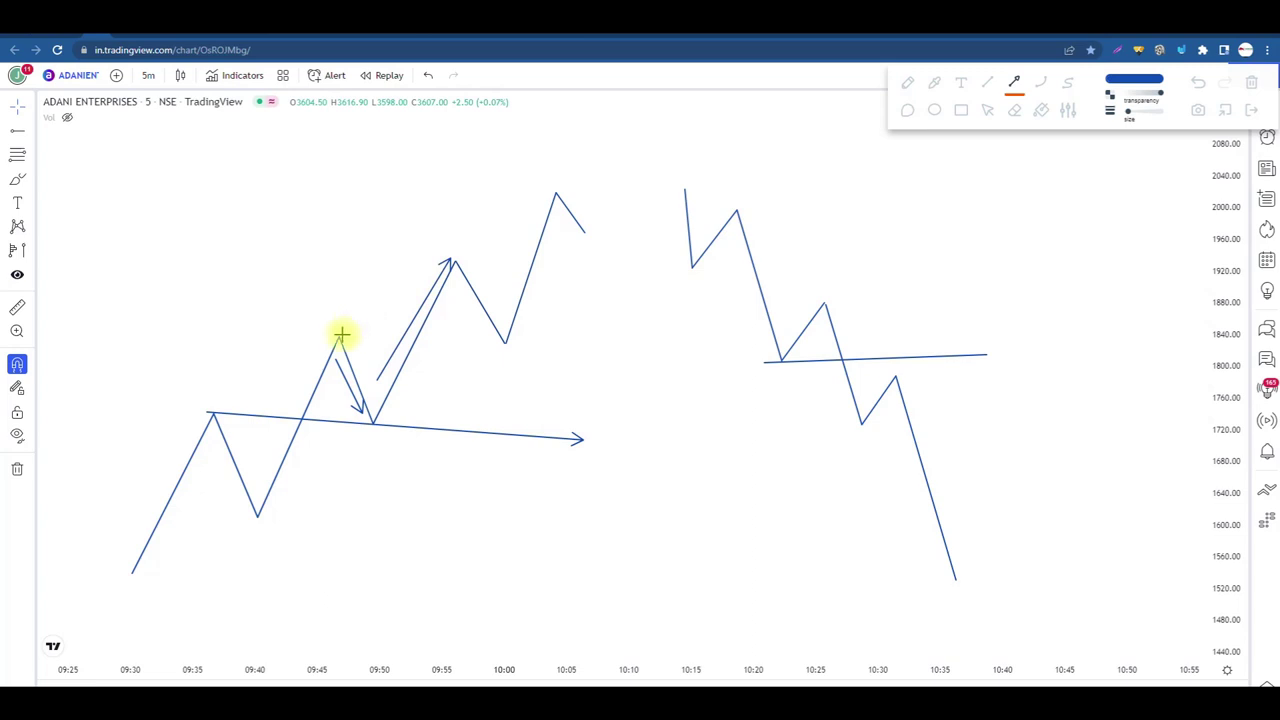
pyautogui.moveTo(338, 338); pyautogui.dragTo(611, 366)
pyautogui.moveTo(478, 270); pyautogui.dragTo(505, 316)
pyautogui.moveTo(450, 262); pyautogui.dragTo(647, 267)
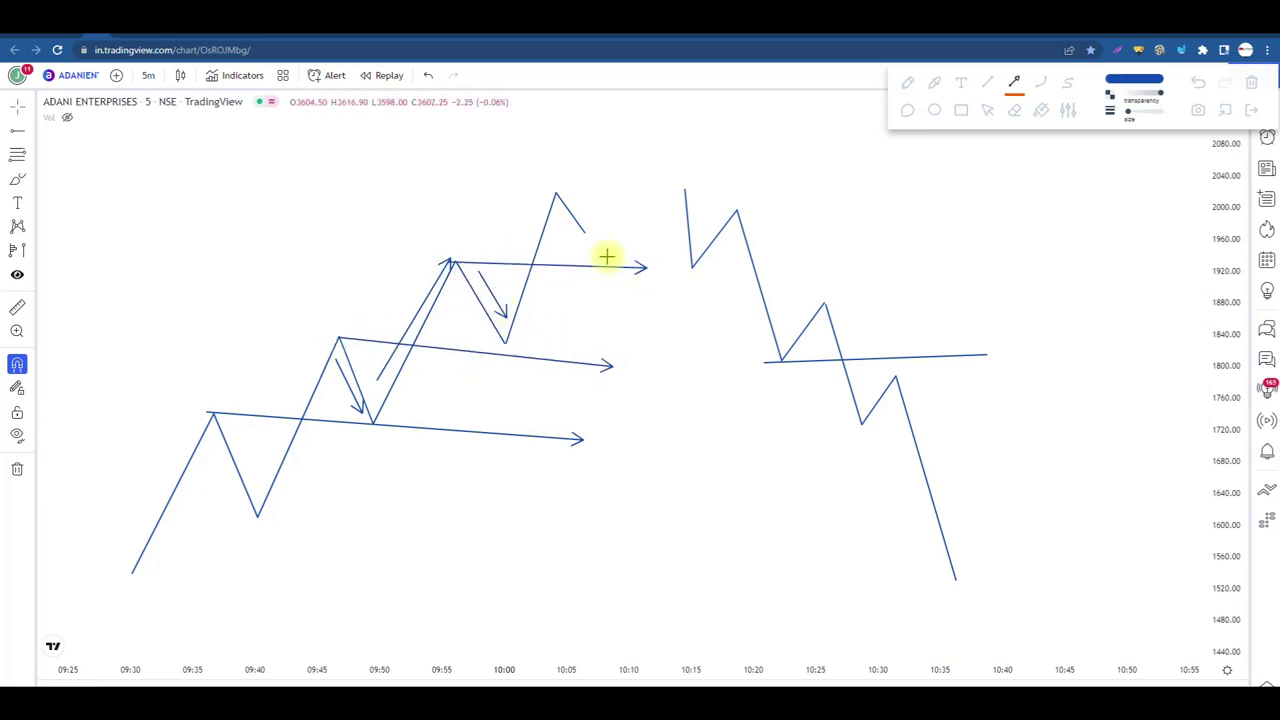
pyautogui.moveTo(573, 220); pyautogui.dragTo(607, 262)
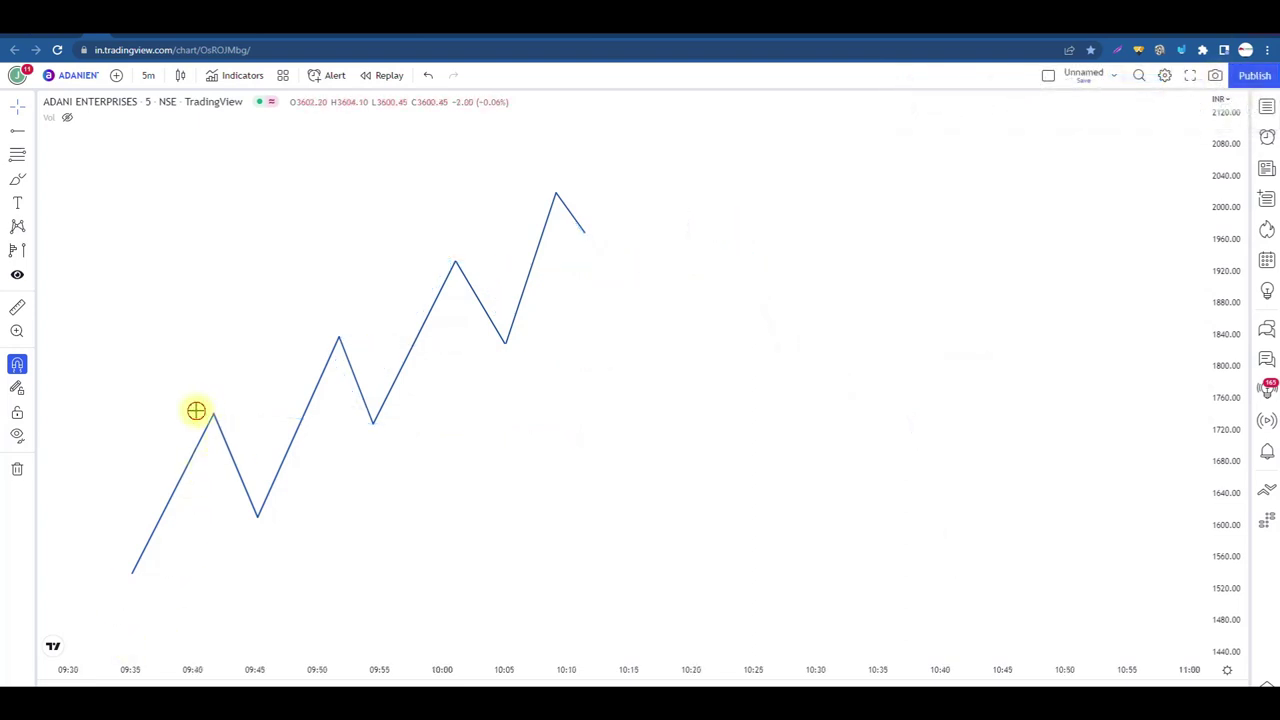
# Step: Keep only the uptrend zigzag and draw thin rectangles as level zones from its first three swing highs
pyautogui.moveTo(196, 411); pyautogui.dragTo(548, 413)
pyautogui.moveTo(317, 336); pyautogui.dragTo(628, 339)
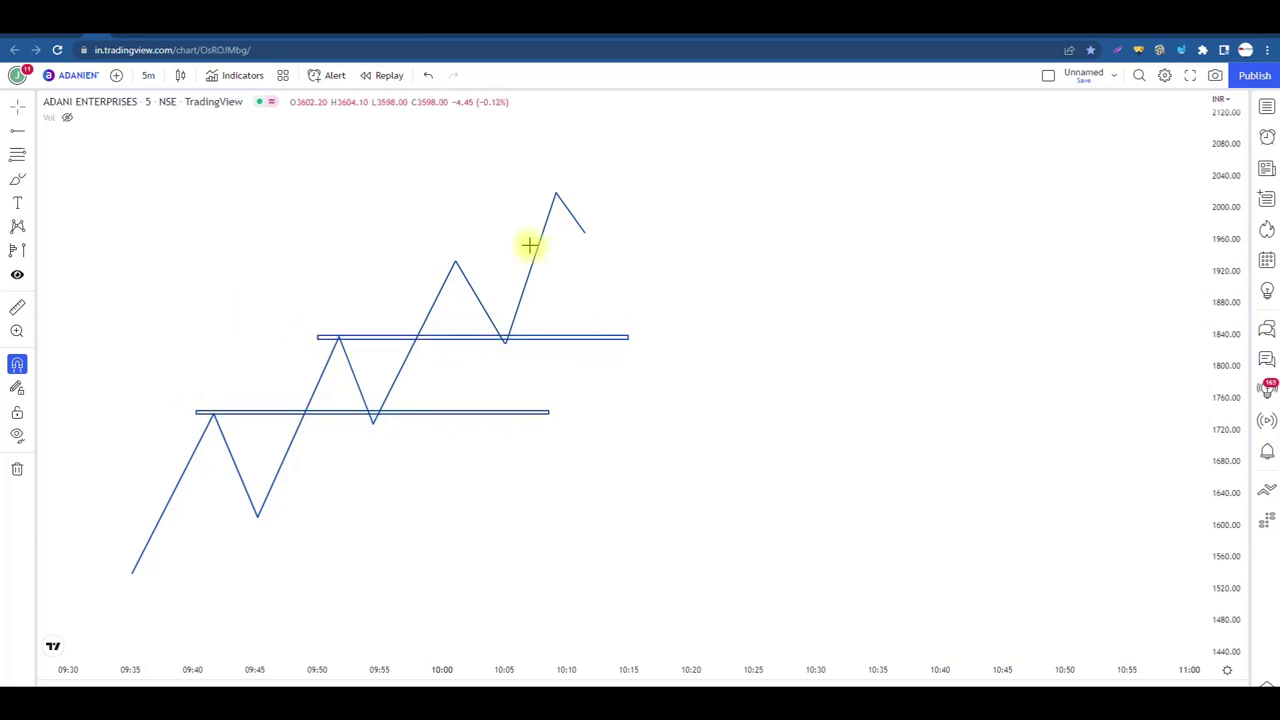
pyautogui.moveTo(448, 259); pyautogui.dragTo(703, 266)
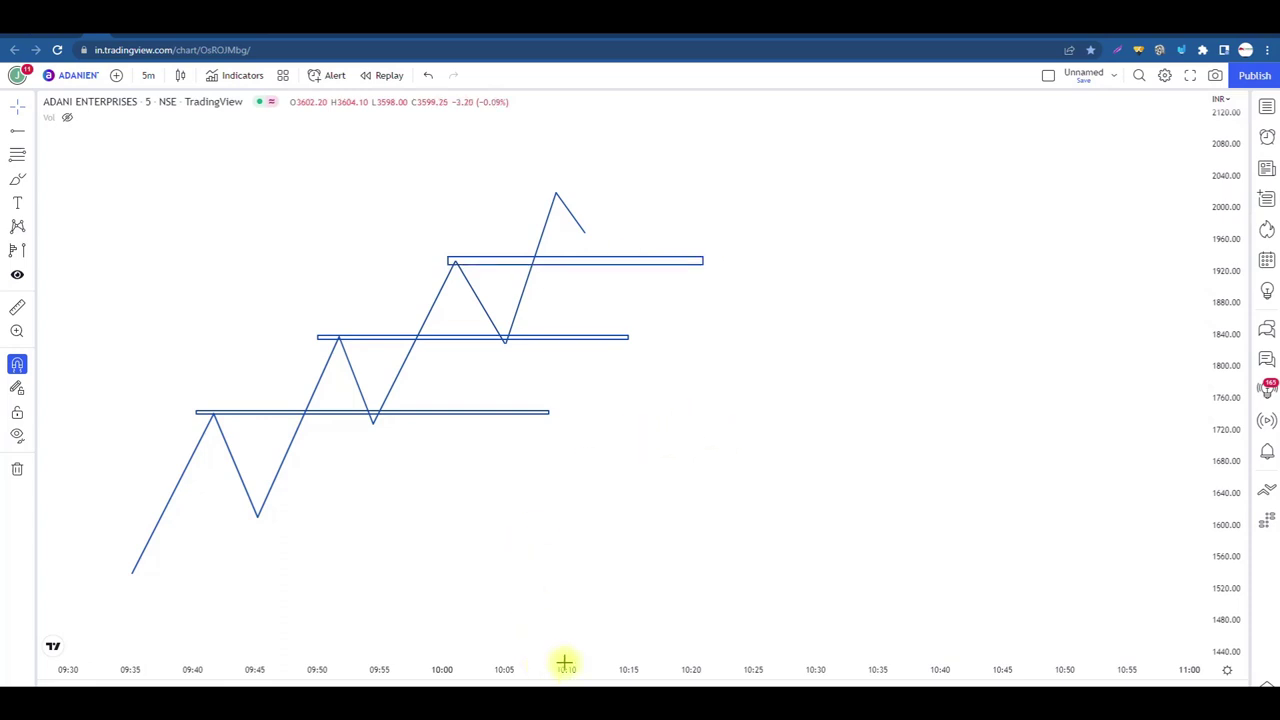
# Step: Draw thin vertical and horizontal rectangles as a breakout level near 1750, and sketch example candle boxes falling through it and recovering
pyautogui.moveTo(563, 663)
pyautogui.mouseDown()
pyautogui.moveTo(577, 611)
pyautogui.moveTo(567, 402)
pyautogui.mouseUp()
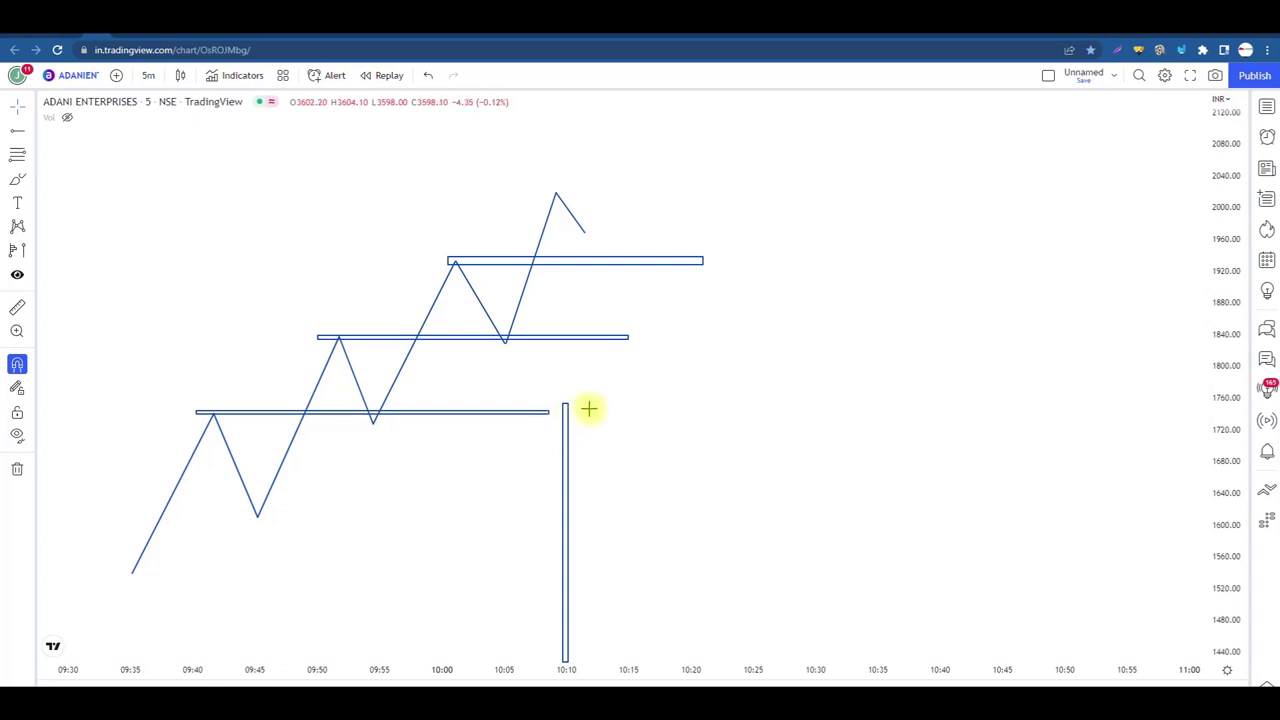
pyautogui.moveTo(563, 408); pyautogui.dragTo(1195, 405)
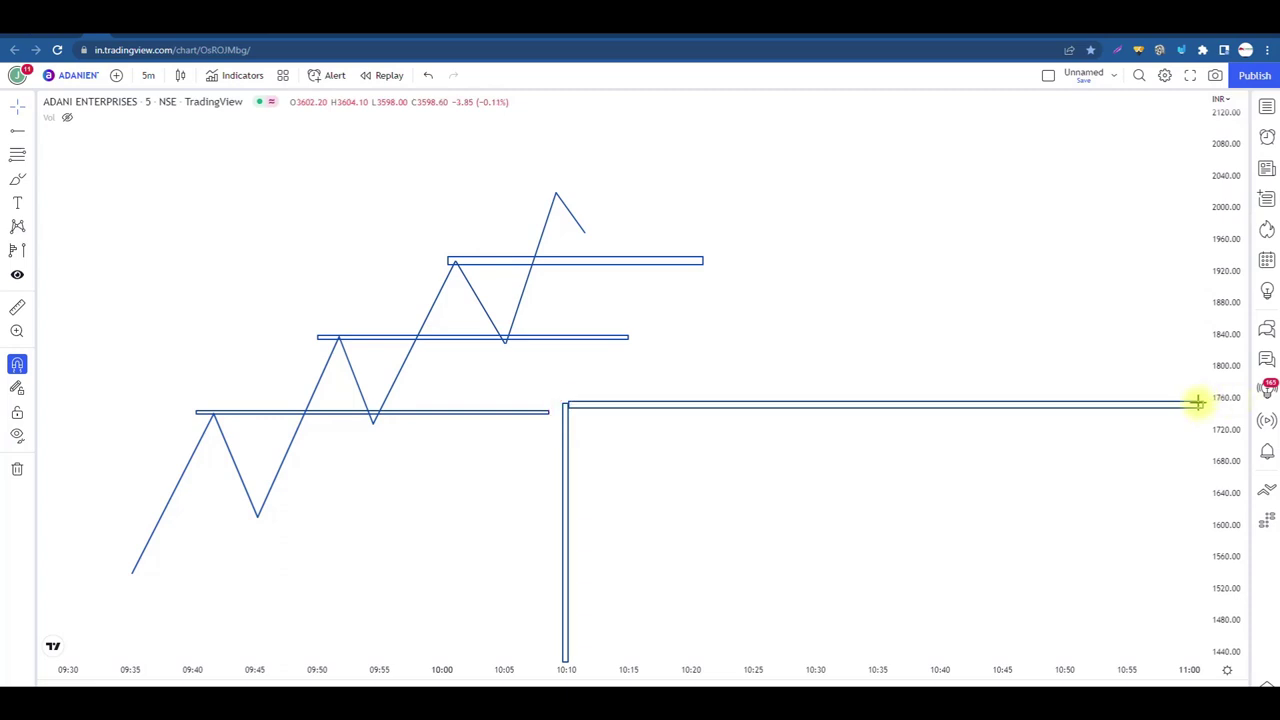
pyautogui.click(771, 268)
pyautogui.moveTo(789, 310); pyautogui.dragTo(809, 346)
pyautogui.moveTo(820, 331); pyautogui.dragTo(854, 416)
pyautogui.moveTo(872, 391)
pyautogui.mouseDown()
pyautogui.moveTo(921, 505)
pyautogui.moveTo(942, 475)
pyautogui.mouseUp()
pyautogui.click(954, 437)
pyautogui.click(960, 466)
pyautogui.click(983, 423)
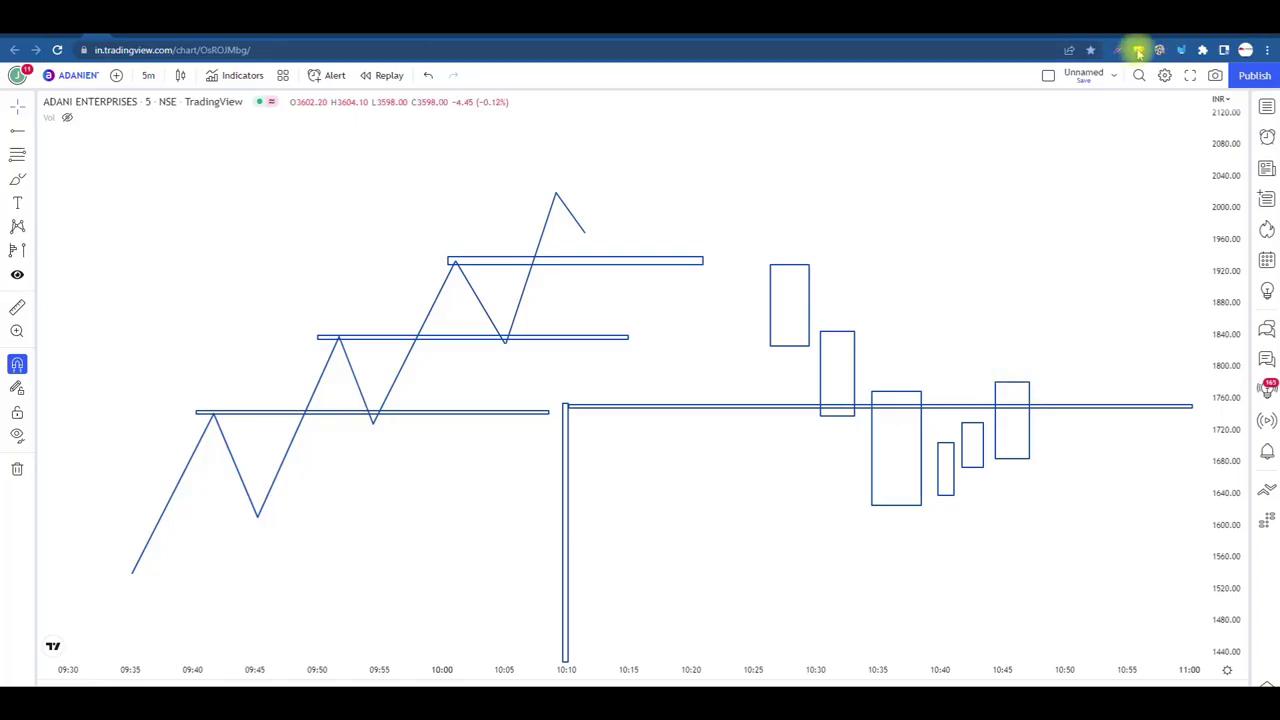
# Step: Sketch arrows over the example candles and along their level, clear all sketches and return to the 1 November candles
pyautogui.click(1120, 52)
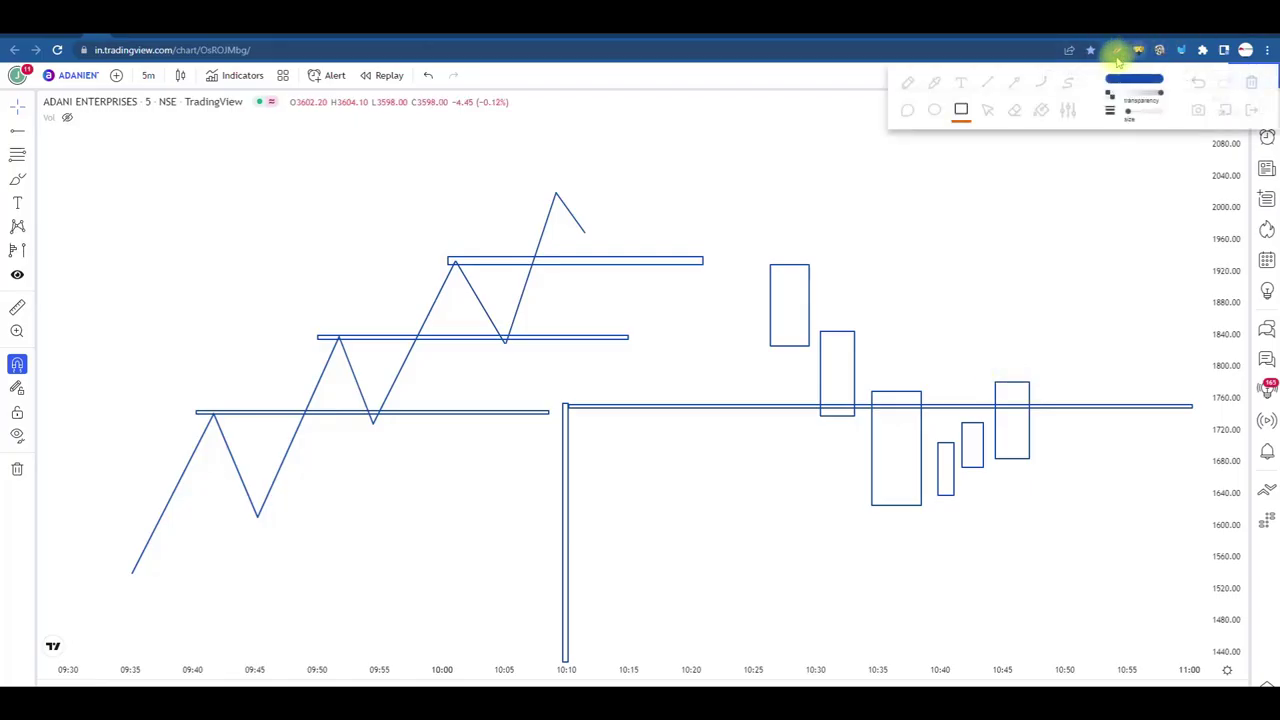
pyautogui.moveTo(786, 277)
pyautogui.mouseDown()
pyautogui.moveTo(880, 477)
pyautogui.moveTo(817, 333)
pyautogui.moveTo(846, 408)
pyautogui.moveTo(877, 391)
pyautogui.moveTo(921, 507)
pyautogui.moveTo(1005, 372)
pyautogui.mouseUp()
pyautogui.moveTo(846, 412); pyautogui.dragTo(1088, 417)
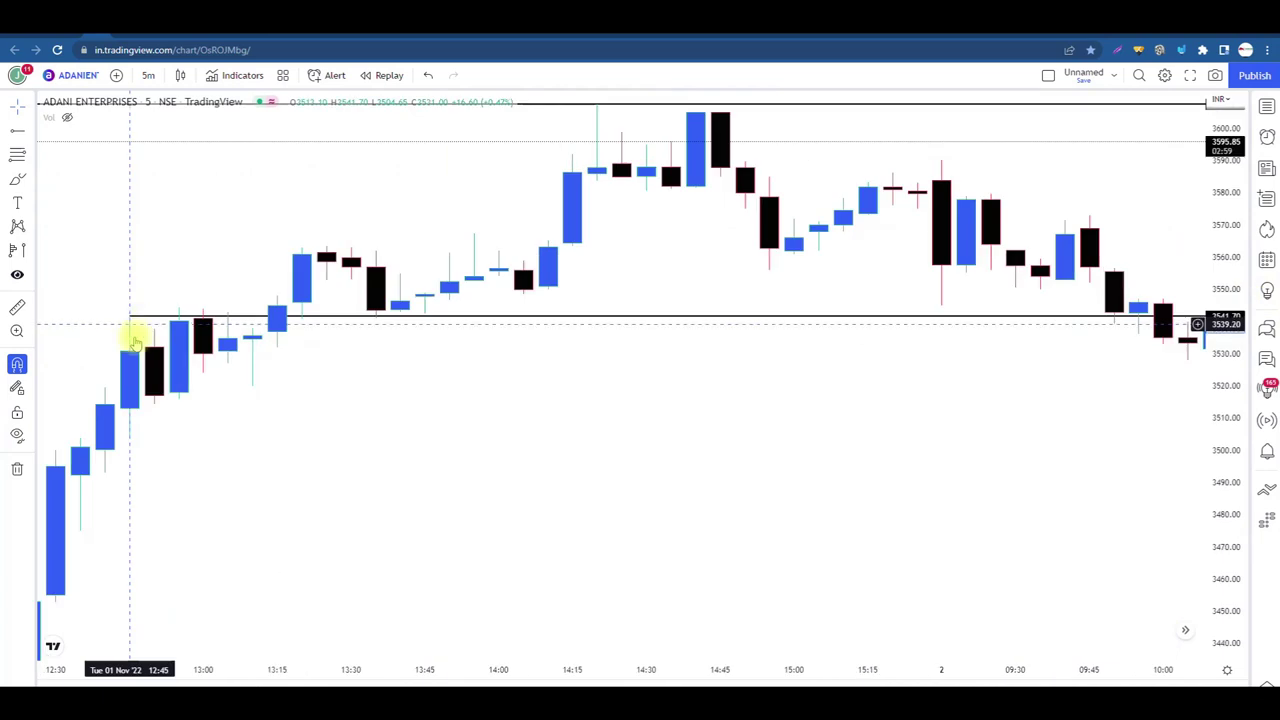
# Step: Sketch arrows along the 3541.70 level tracing the 1 November breakout, the retest and the rally to the day's high
pyautogui.click(1138, 52)
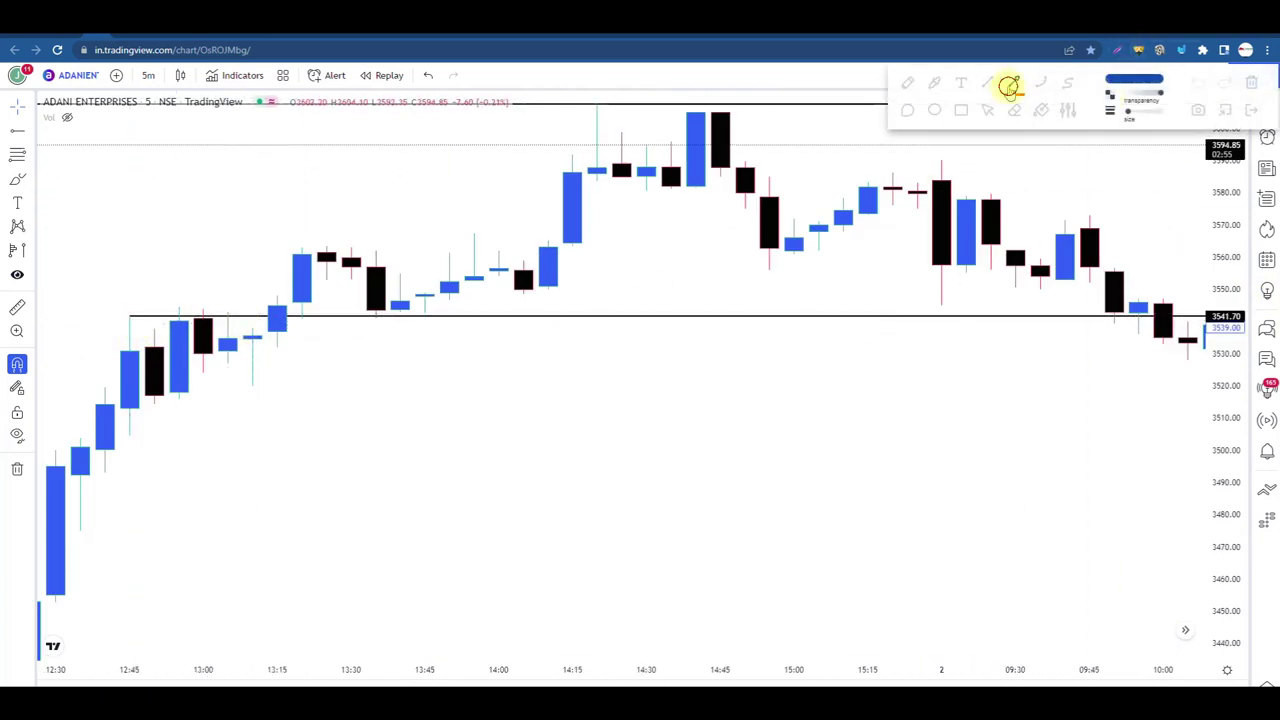
pyautogui.click(1232, 110)
pyautogui.moveTo(123, 316)
pyautogui.mouseDown()
pyautogui.moveTo(488, 323)
pyautogui.moveTo(571, 311)
pyautogui.mouseUp()
pyautogui.moveTo(220, 316)
pyautogui.mouseDown()
pyautogui.moveTo(294, 257)
pyautogui.moveTo(374, 309)
pyautogui.moveTo(594, 109)
pyautogui.mouseUp()
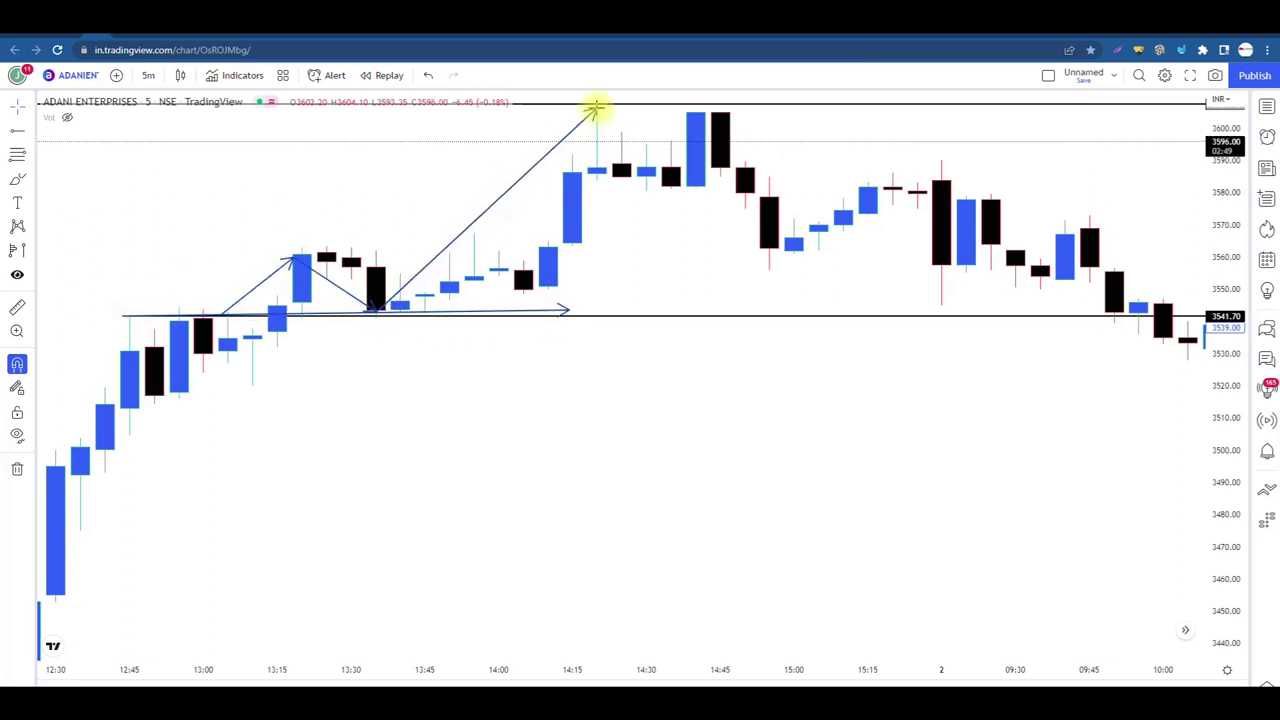
# Step: Sketch arrows for the swing-high level near 3560 and the rally to the day's high, and clear all sketches
pyautogui.moveTo(274, 251)
pyautogui.mouseDown()
pyautogui.moveTo(546, 261)
pyautogui.moveTo(662, 249)
pyautogui.mouseUp()
pyautogui.moveTo(430, 243); pyautogui.dragTo(584, 104)
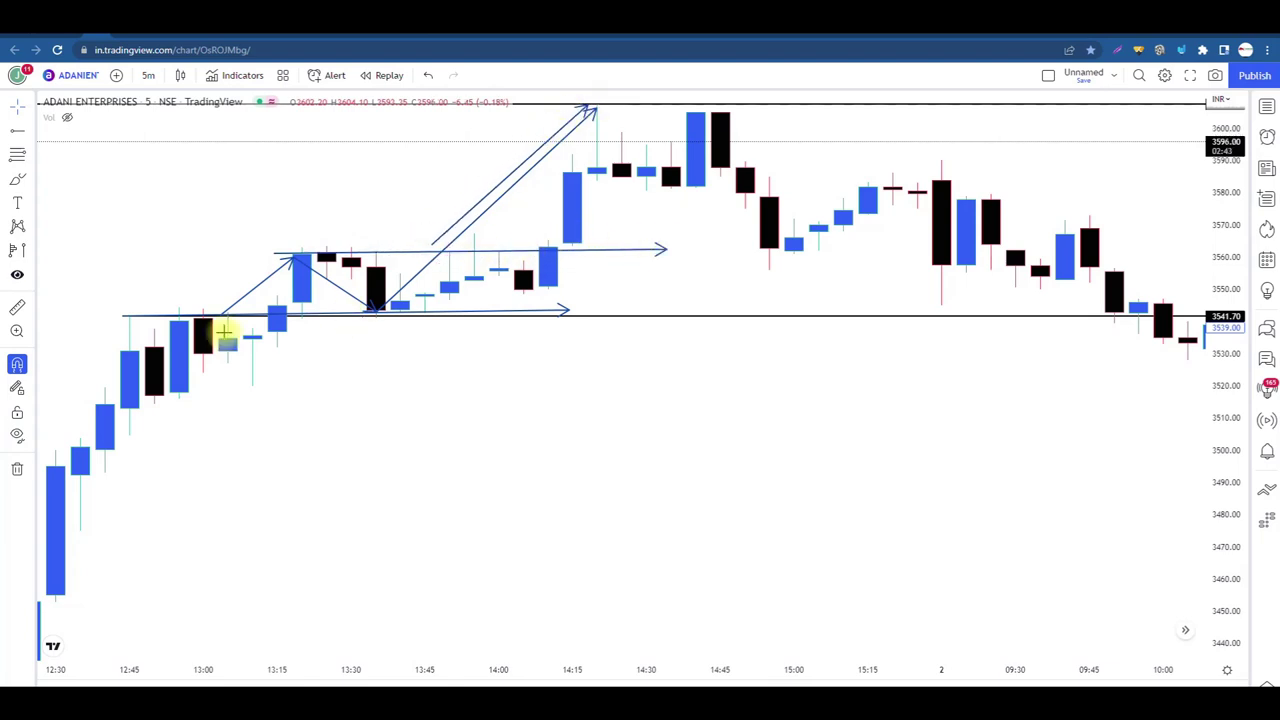
pyautogui.moveTo(126, 438)
pyautogui.mouseDown()
pyautogui.moveTo(126, 317)
pyautogui.moveTo(620, 316)
pyautogui.mouseUp()
pyautogui.click(1142, 52)
pyautogui.click(1251, 86)
pyautogui.click(1251, 109)
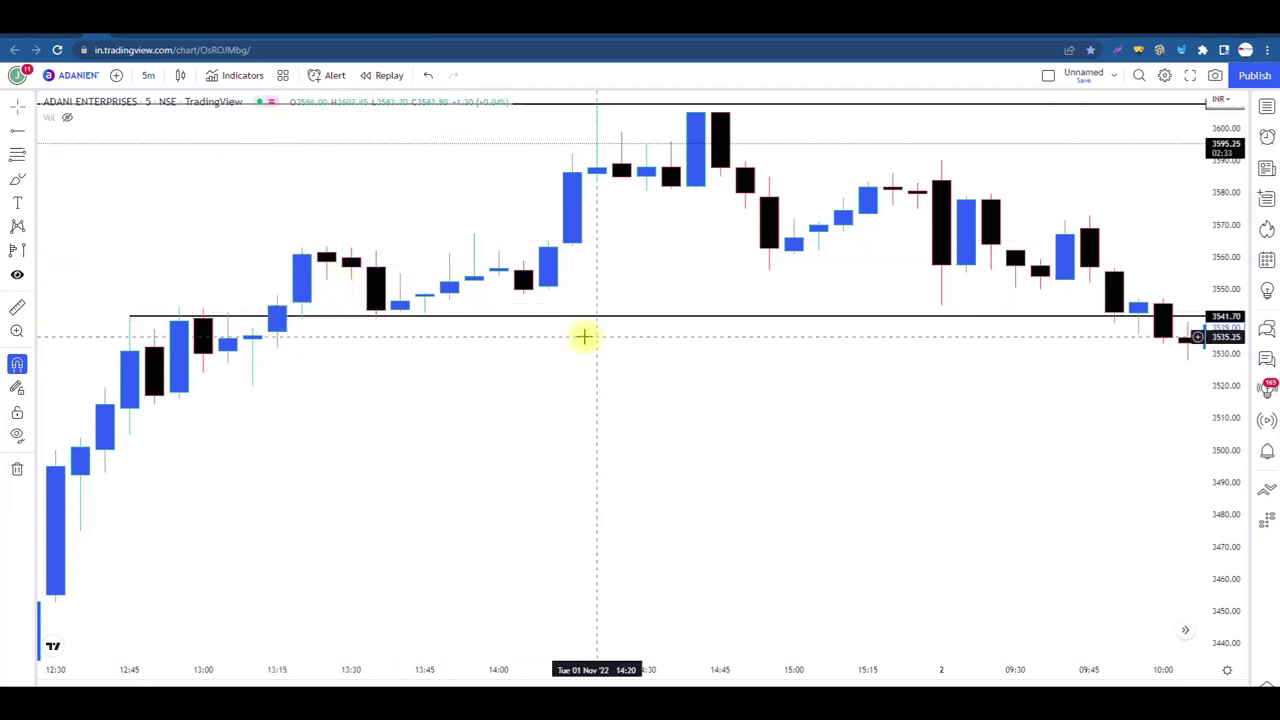
# Step: Show the volume bars, examine them around the 12:45 candle on 1 November, and hide them again
pyautogui.scroll(-6, 584, 336)
pyautogui.moveTo(1074, 406); pyautogui.dragTo(689, 418)
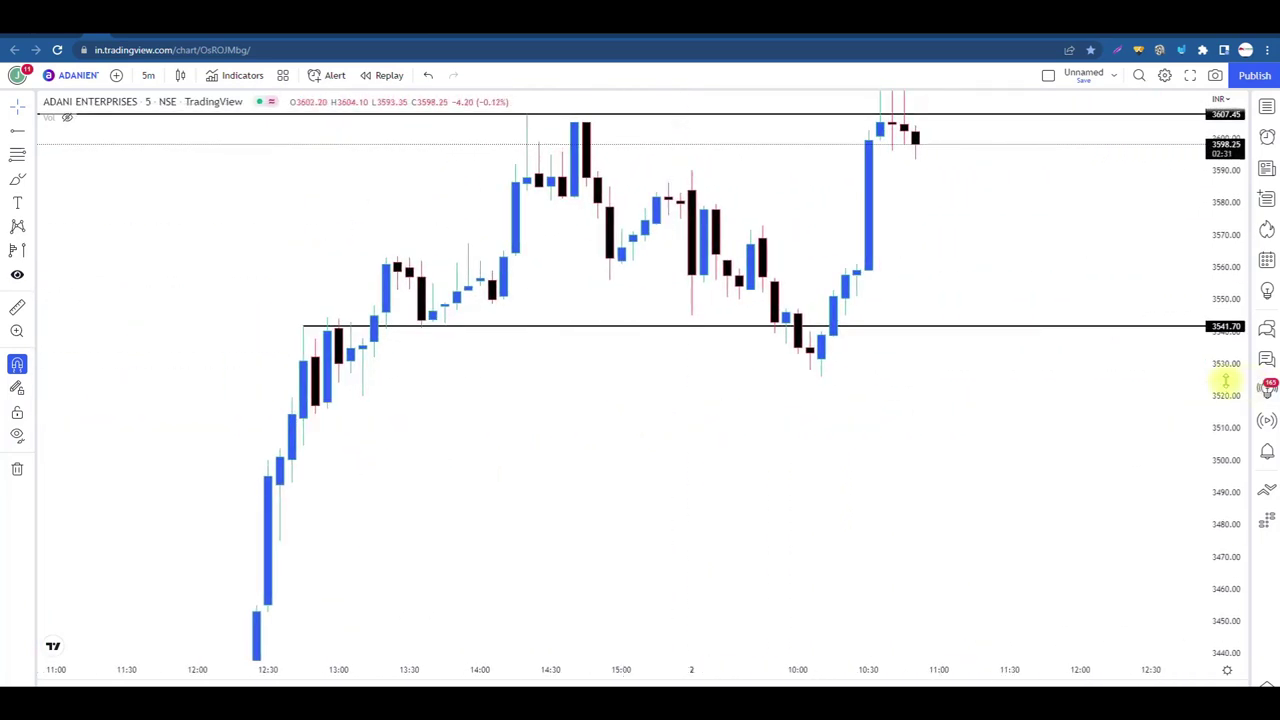
pyautogui.moveTo(1226, 381); pyautogui.dragTo(1226, 446)
pyautogui.click(68, 118)
pyautogui.moveTo(417, 429); pyautogui.dragTo(823, 303)
pyautogui.scroll(3, 823, 303)
pyautogui.moveTo(551, 389); pyautogui.dragTo(457, 452)
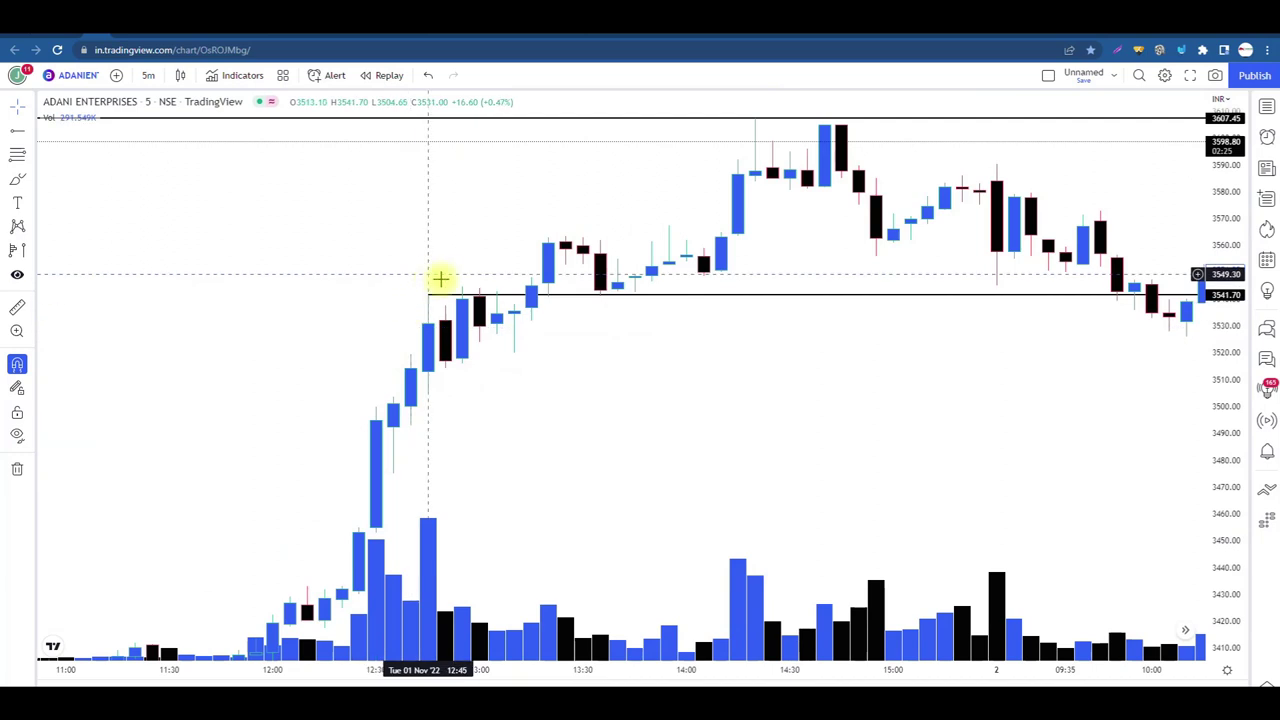
pyautogui.scroll(2, 600, 283)
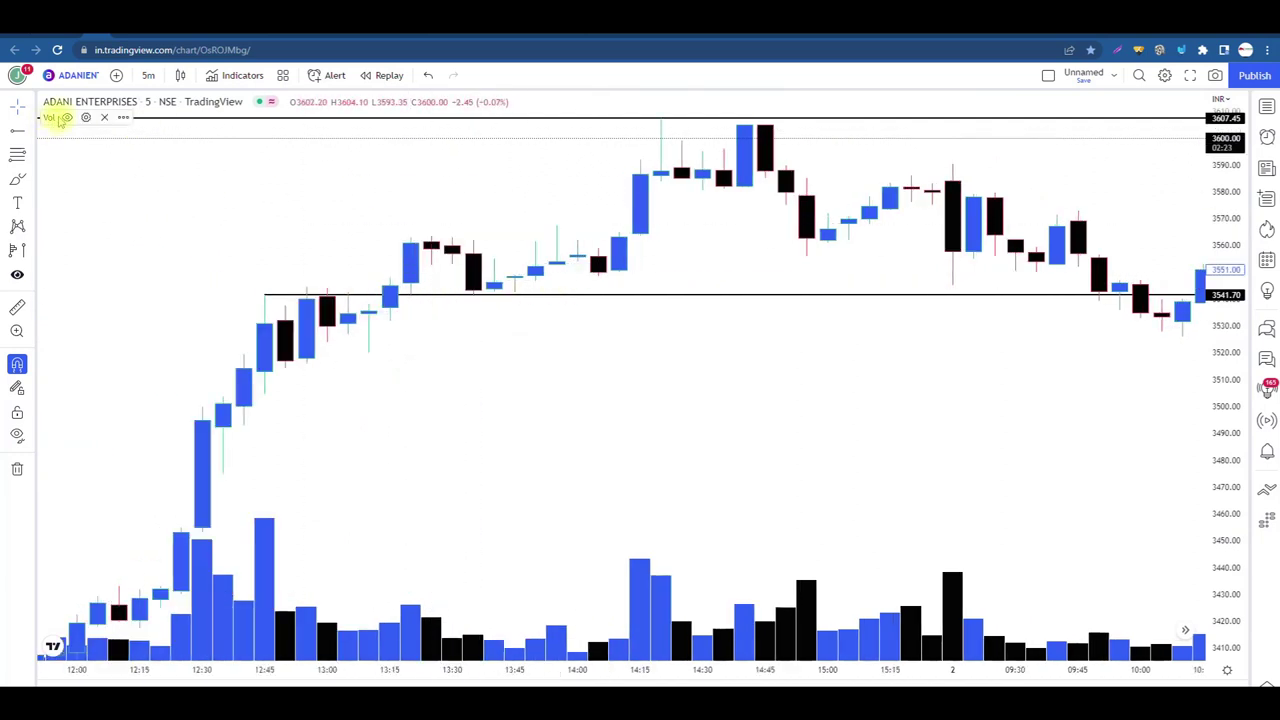
pyautogui.click(67, 117)
# Step: Draw a horizontal ray at 3550.25 starting from the 09:15 candle of 2 November
pyautogui.moveTo(726, 414); pyautogui.dragTo(351, 340)
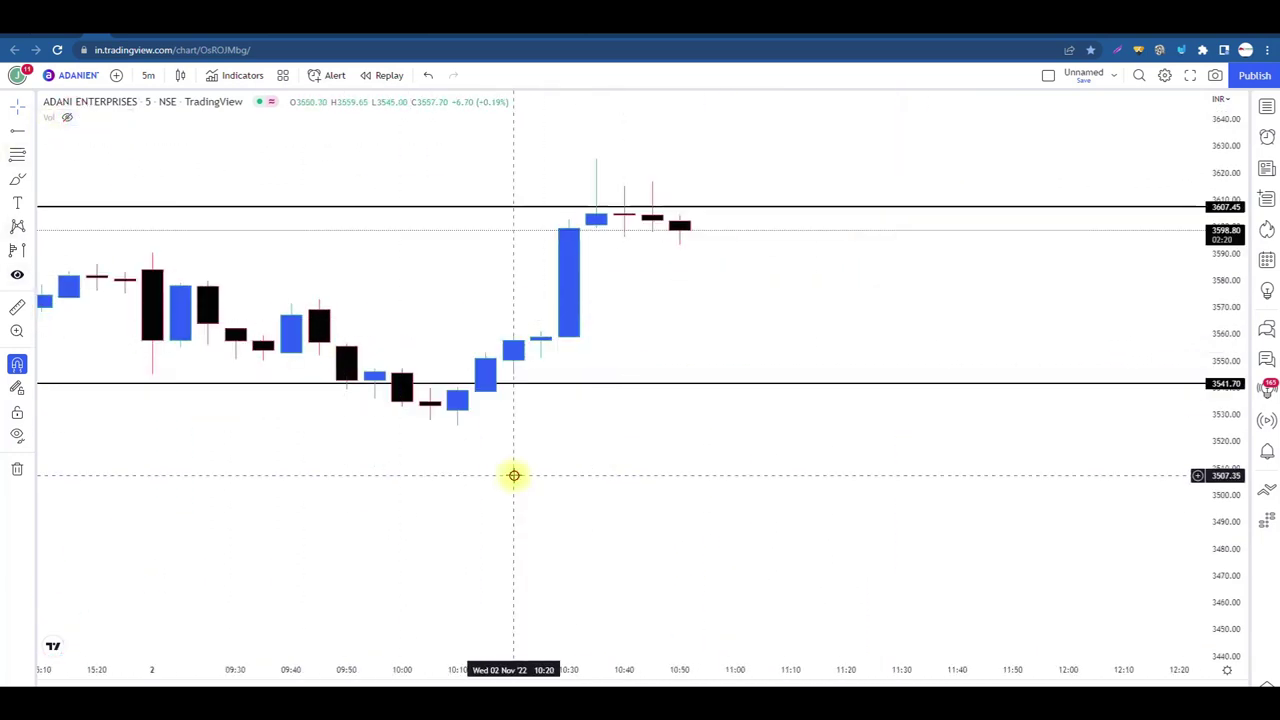
pyautogui.moveTo(513, 475); pyautogui.dragTo(660, 494)
pyautogui.moveTo(984, 296); pyautogui.dragTo(1104, 312)
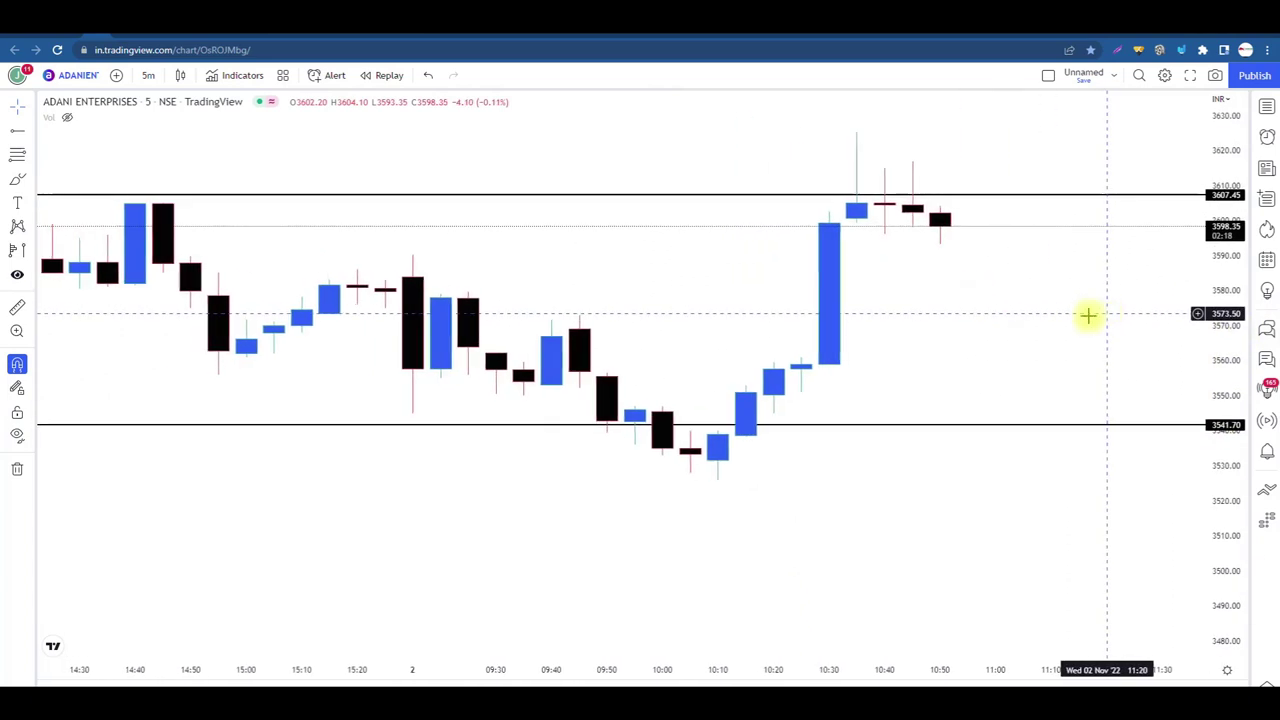
pyautogui.scroll(1, 1103, 312)
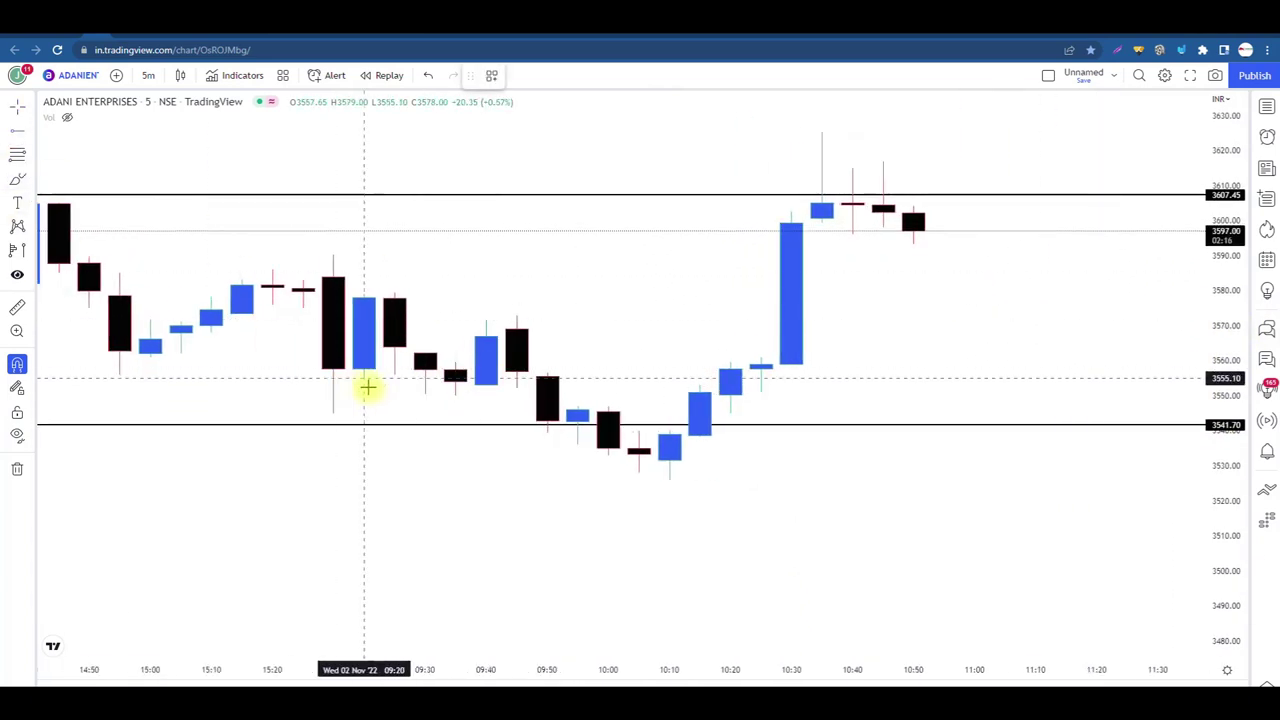
pyautogui.click(333, 395)
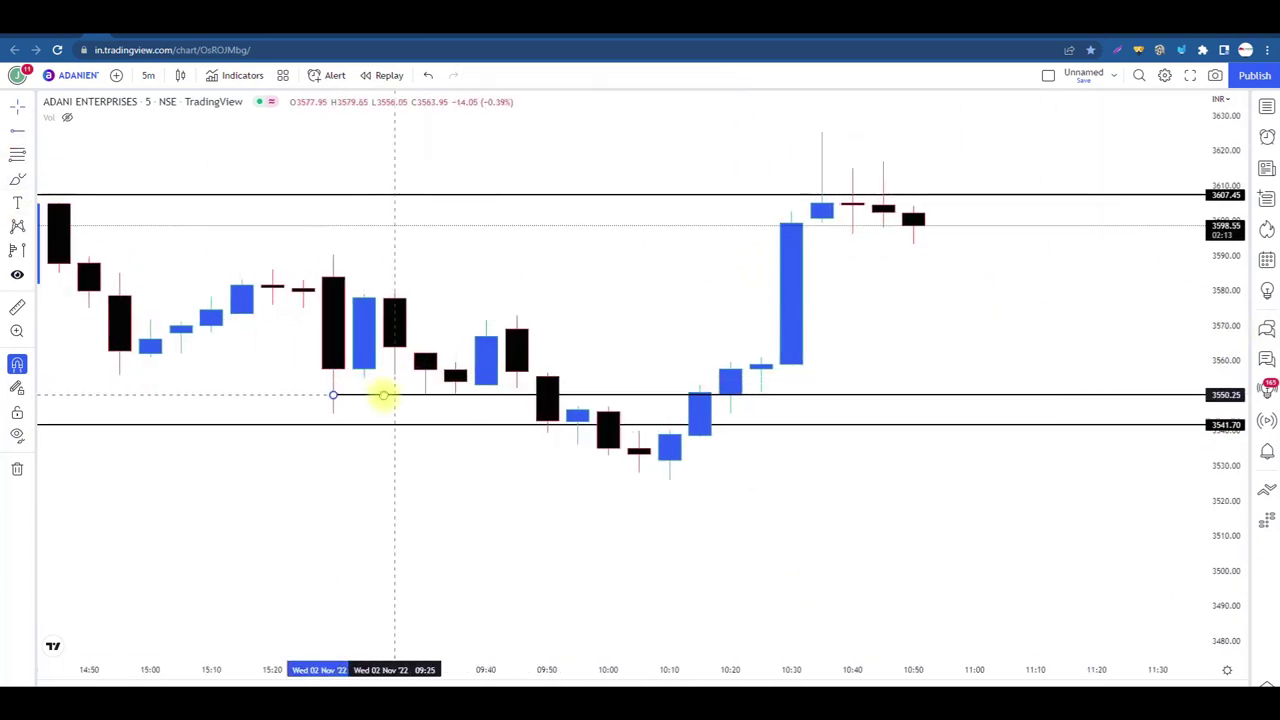
# Step: Sketch arrows tracing the 2 November fall to 3550.25, the rebound and the breakdown, plus an arrow along that level
pyautogui.click(328, 260)
pyautogui.click(430, 396)
pyautogui.click(490, 316)
pyautogui.moveTo(598, 434); pyautogui.dragTo(630, 460)
pyautogui.moveTo(406, 396); pyautogui.dragTo(603, 396)
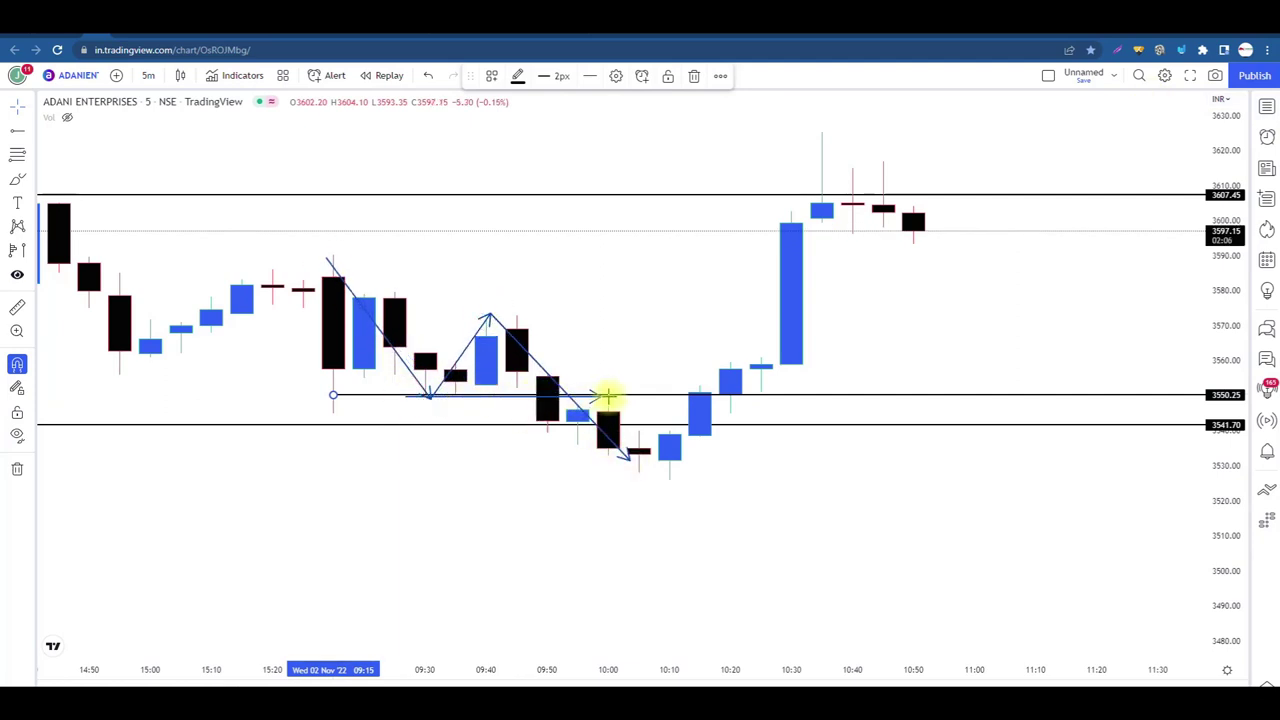
# Step: Sketch arrows for the recovery above 3550.25, the level's extension, the retest, the rally to about 3625, and a rise from the 10:50 candle
pyautogui.click(628, 460)
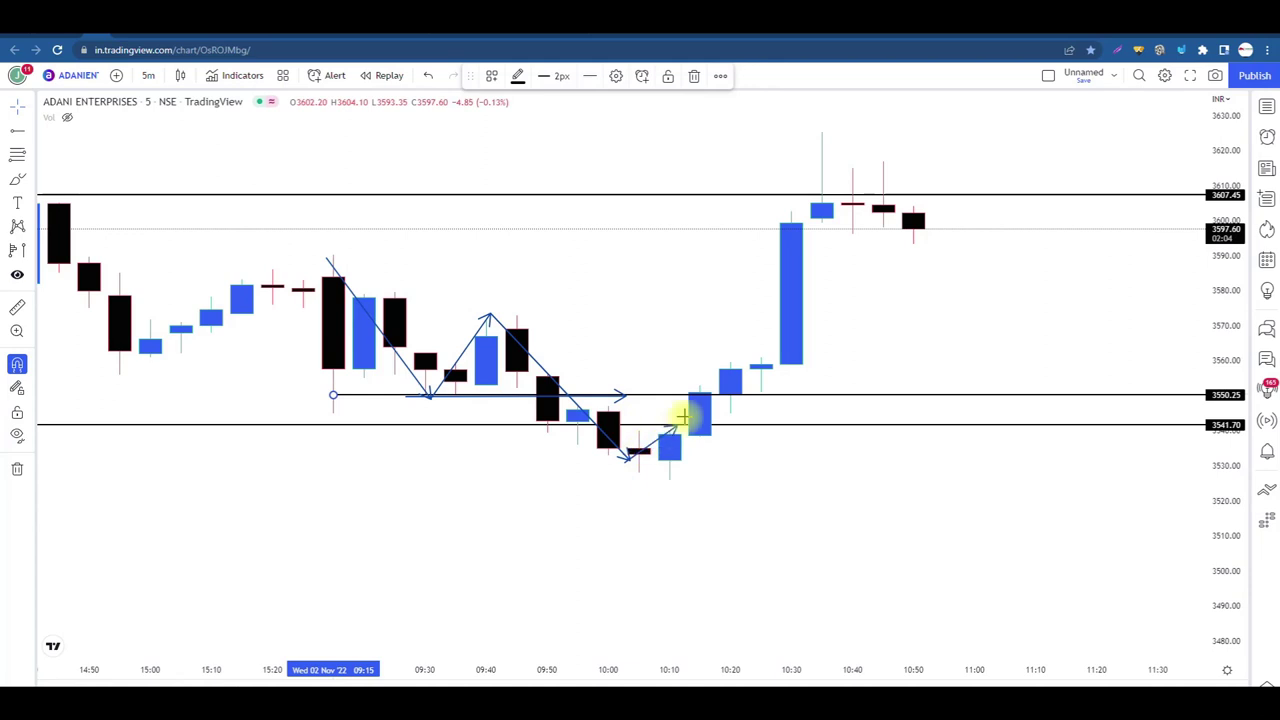
pyautogui.click(710, 372)
pyautogui.click(420, 394)
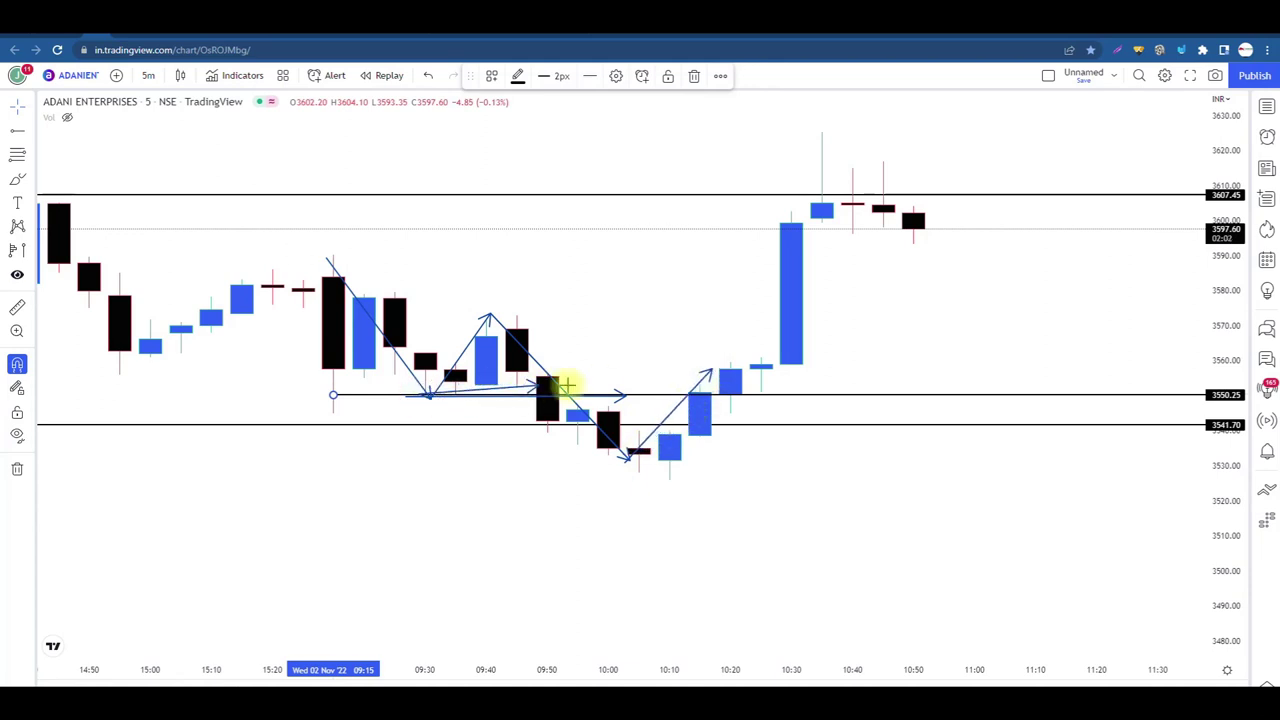
pyautogui.click(1218, 393)
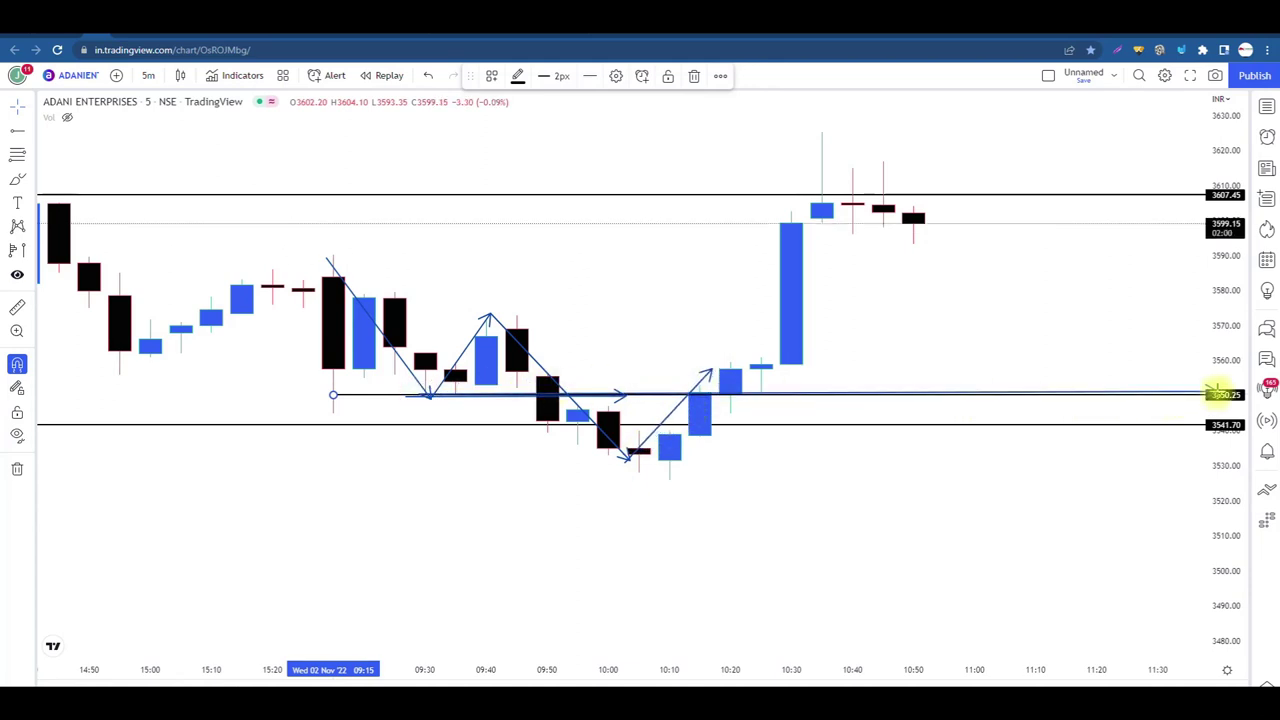
pyautogui.click(731, 401)
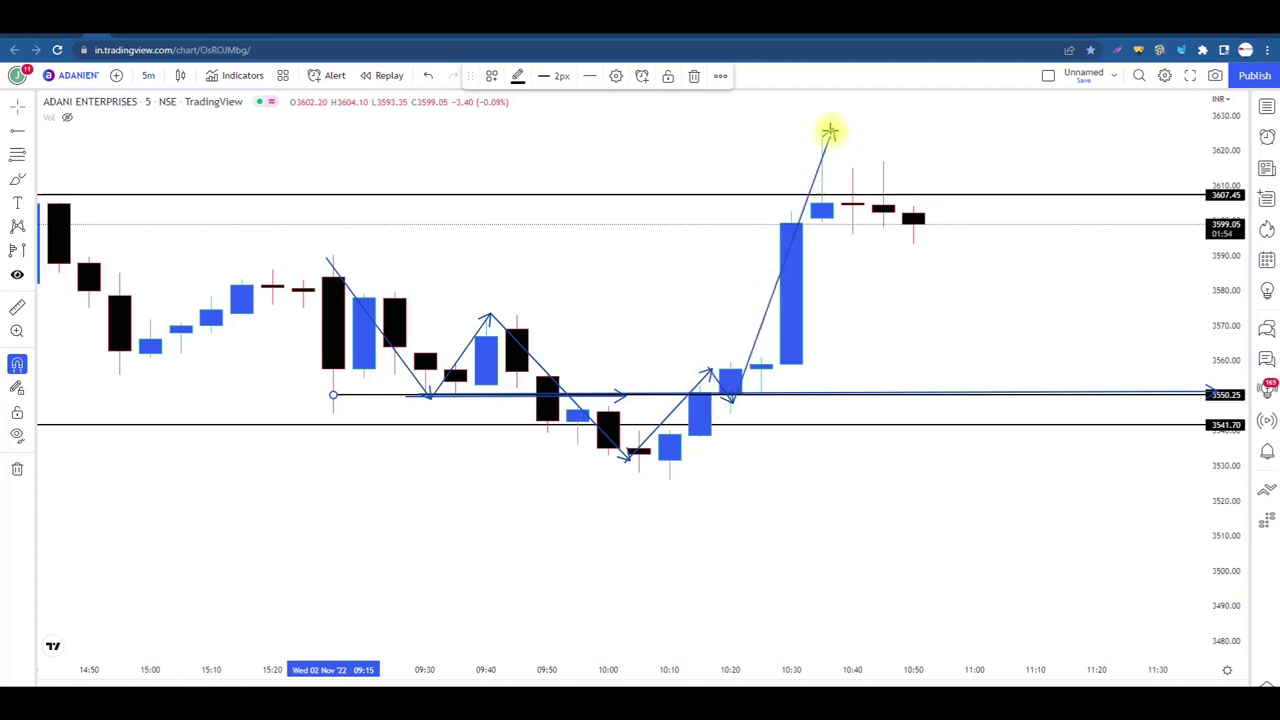
pyautogui.moveTo(907, 235); pyautogui.dragTo(937, 160)
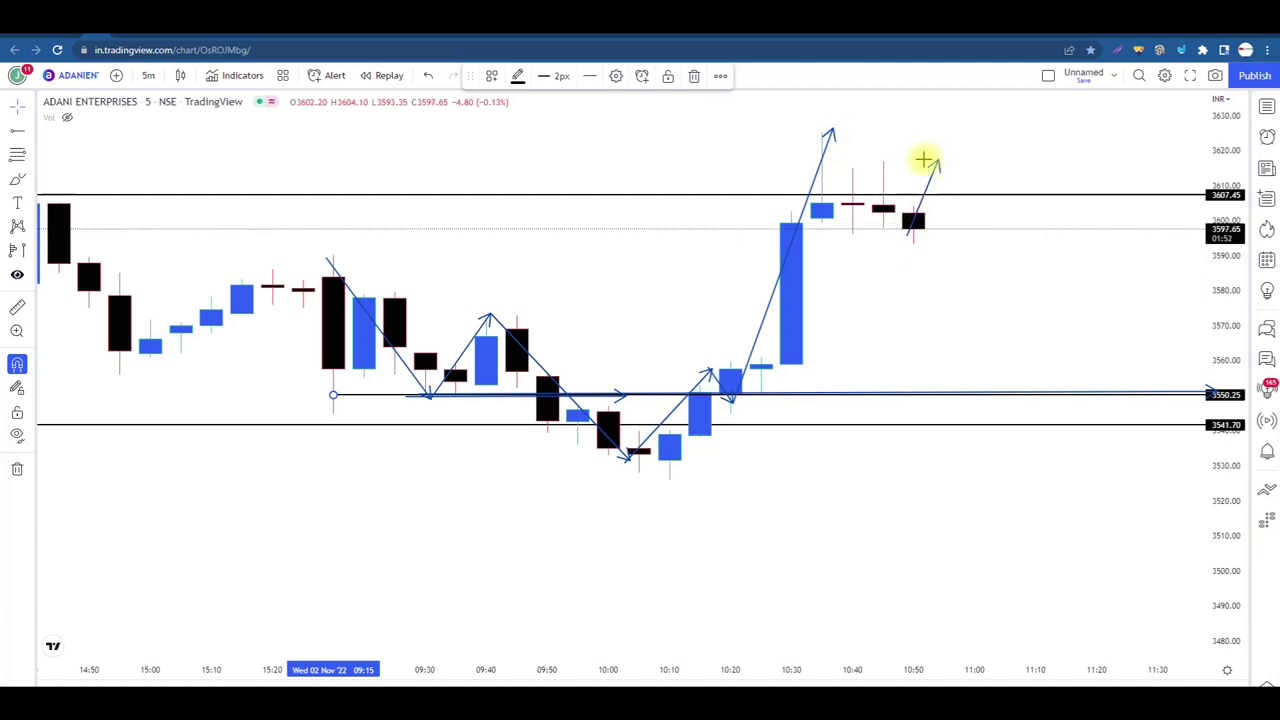
# Step: Clear all sketched arrows from the chart and exit the annotation tool
pyautogui.click(1139, 50)
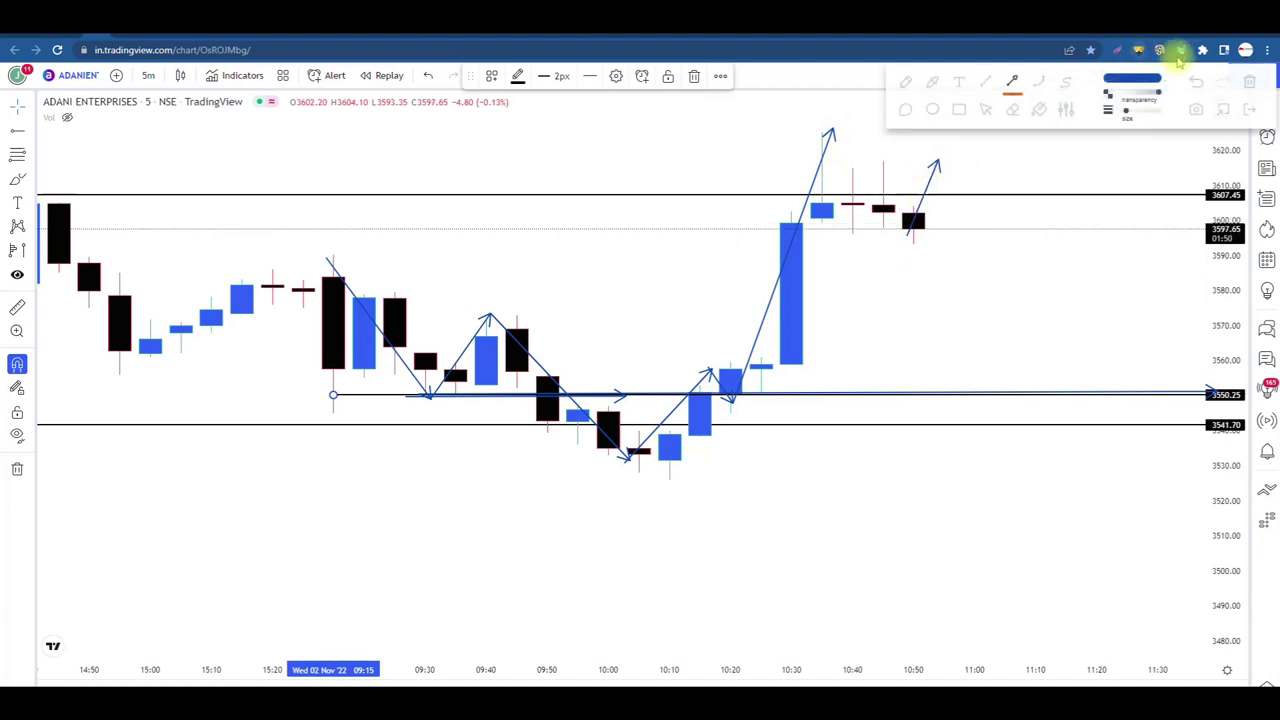
pyautogui.click(1247, 81)
pyautogui.click(1247, 107)
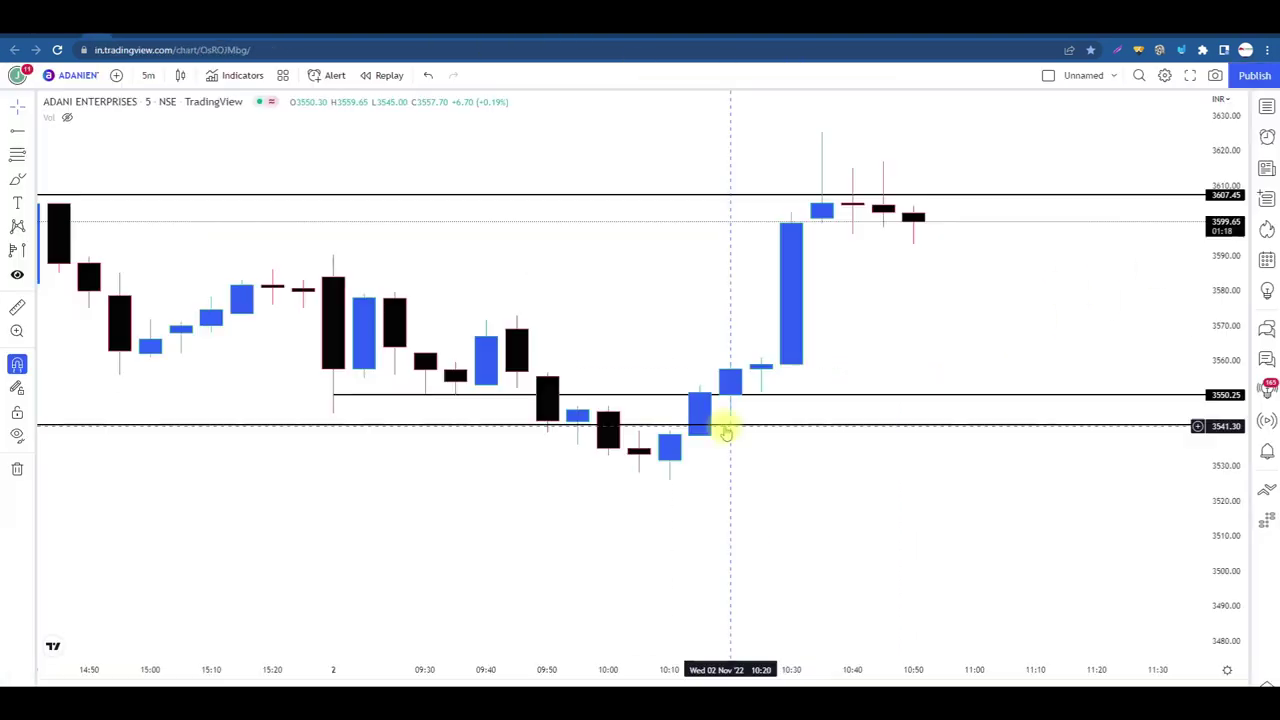
# Step: Set the price of the horizontal ray just below the 3550.25 level to 3533.50
pyautogui.doubleClick(724, 425)
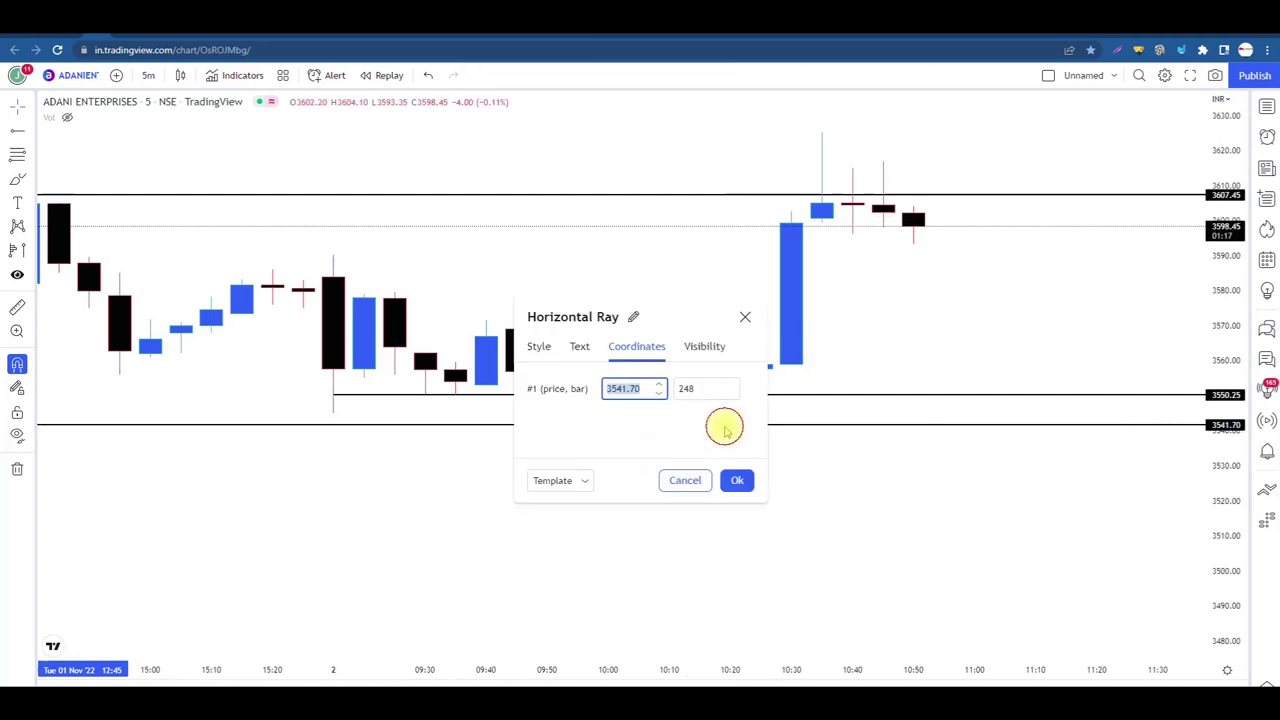
pyautogui.write('3533.50')
pyautogui.click(735, 479)
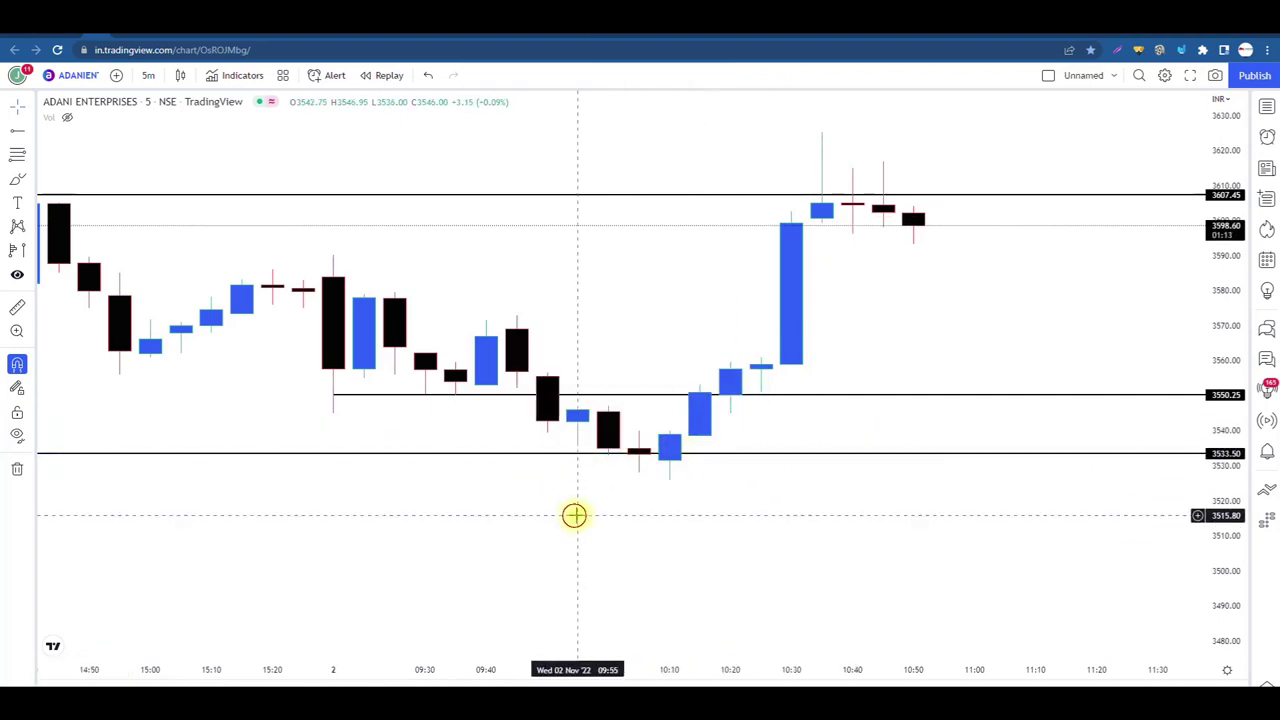
# Step: Add a long position from the 09:25 candle of 2 November with entry 3550.05, stop 3533.75 and target 3613.75
pyautogui.moveTo(574, 515); pyautogui.dragTo(538, 534)
pyautogui.scroll(2, 1168, 411)
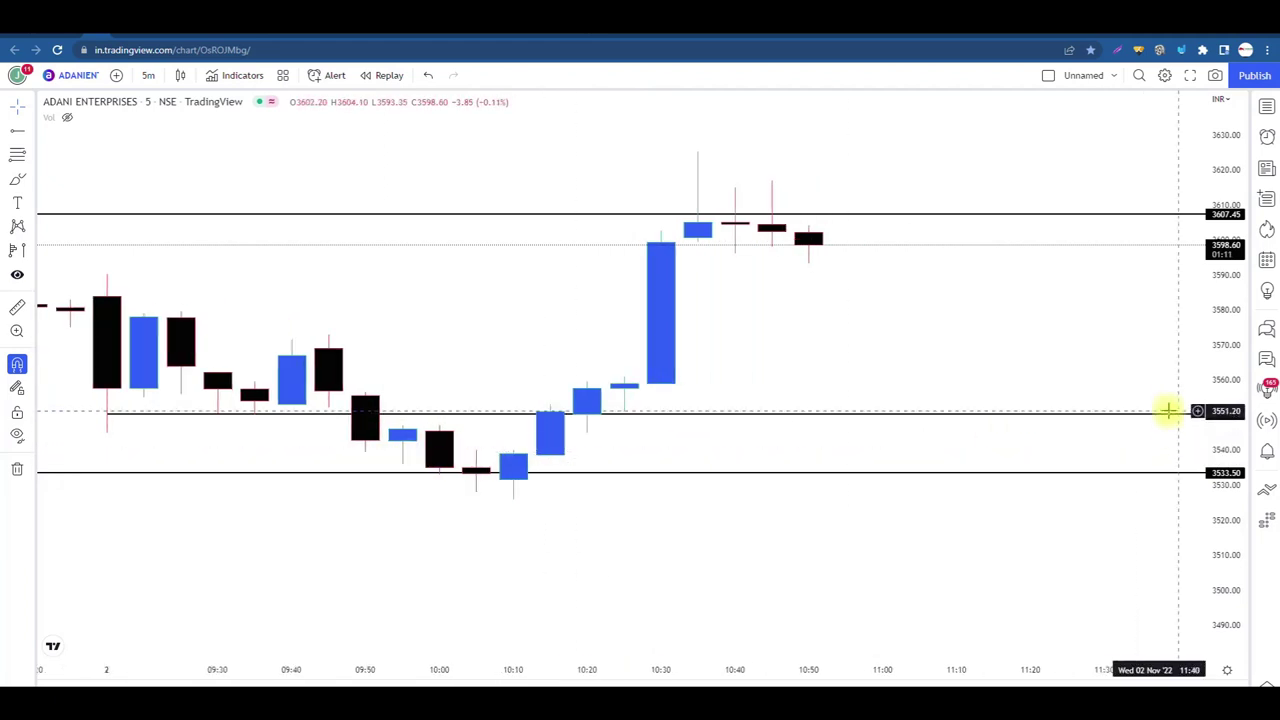
pyautogui.moveTo(1228, 449); pyautogui.dragTo(1123, 418)
pyautogui.click(1114, 357)
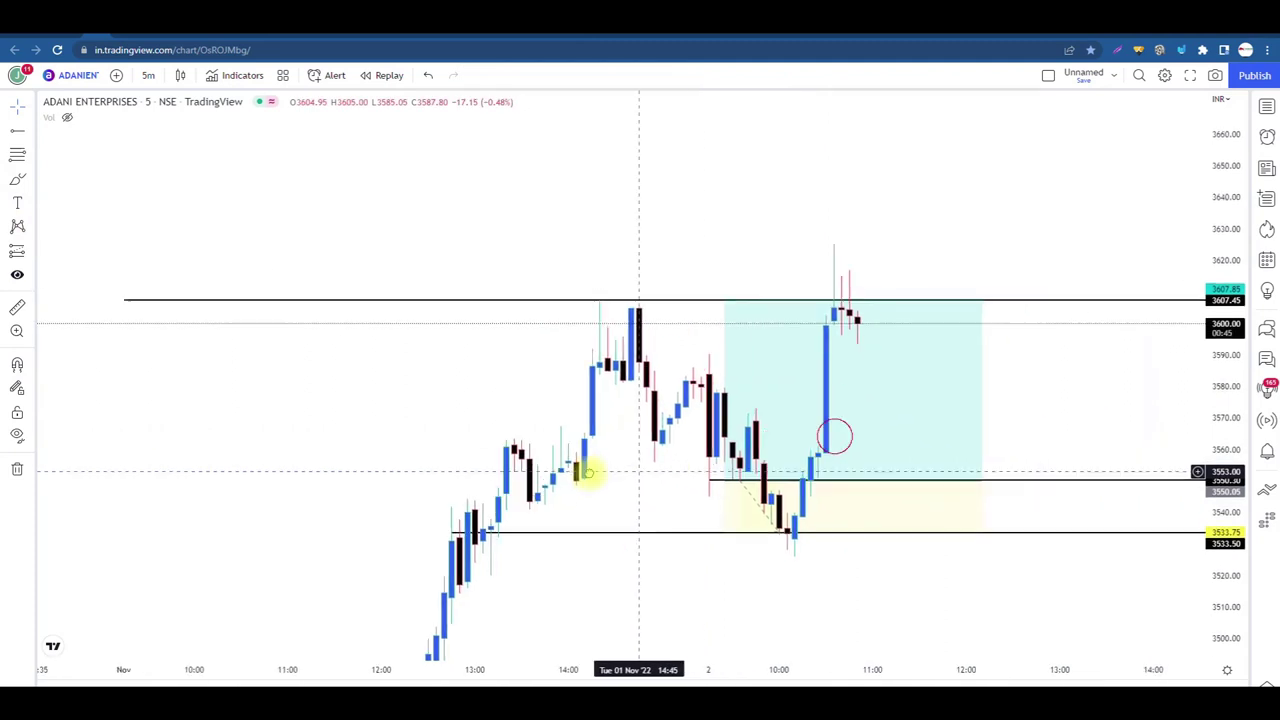
pyautogui.moveTo(594, 297); pyautogui.dragTo(590, 287)
pyautogui.scroll(4, 883, 217)
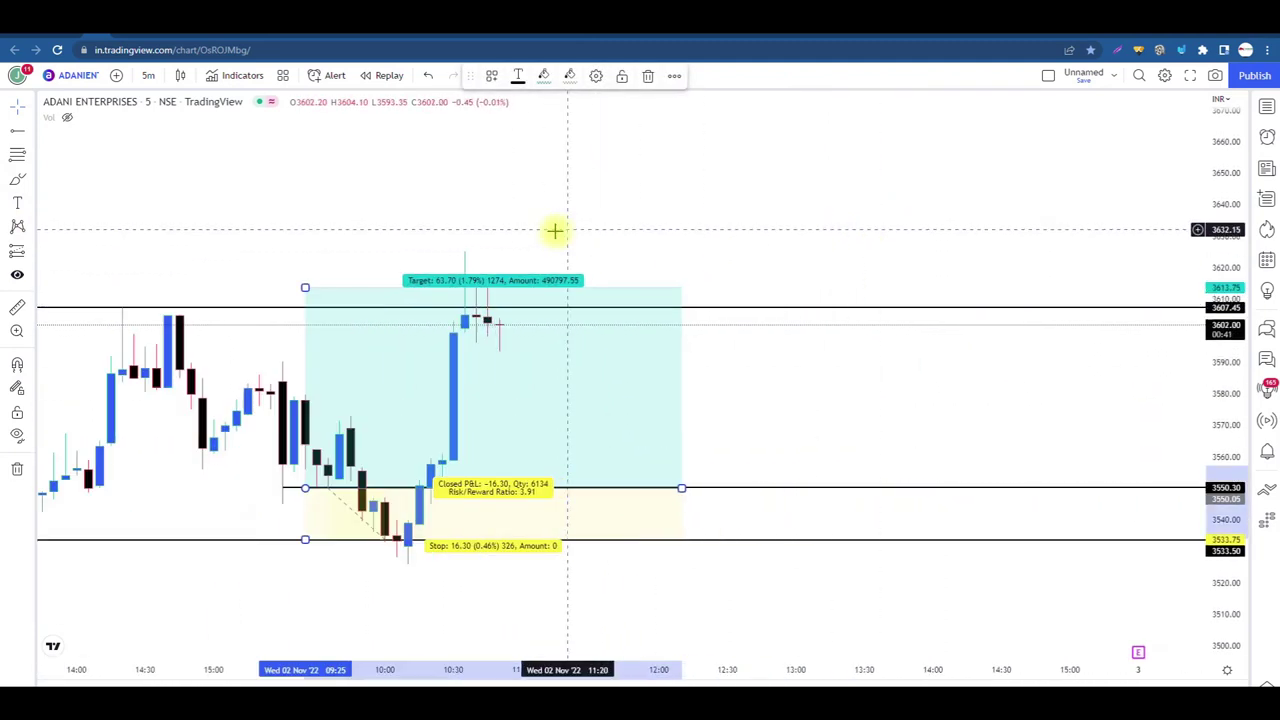
# Step: Examine the long position against the 10:35 to 10:50 candles, check the open ADANIENT position in Espresso, and return to the TradingView chart
pyautogui.moveTo(556, 231); pyautogui.dragTo(891, 251)
pyautogui.scroll(5, 885, 251)
pyautogui.scroll(2, 877, 251)
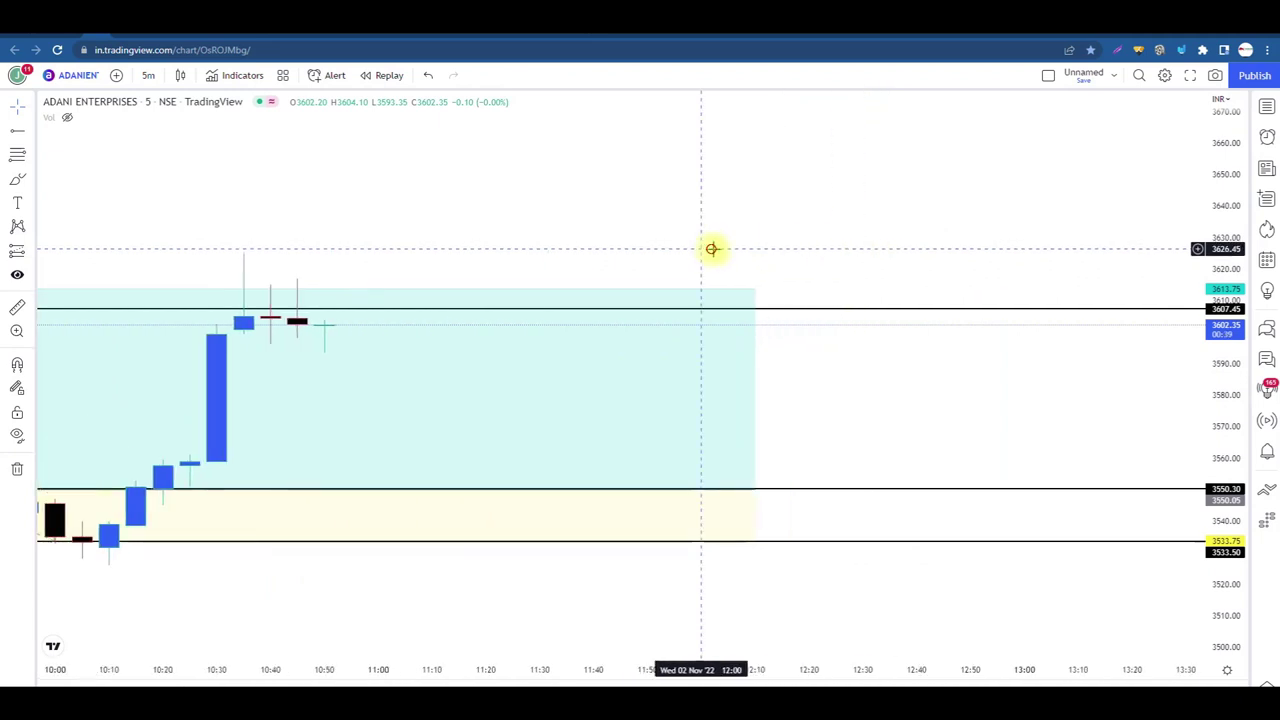
pyautogui.moveTo(711, 249); pyautogui.dragTo(1051, 220)
pyautogui.scroll(-1, 1040, 222)
pyautogui.click(1050, 263)
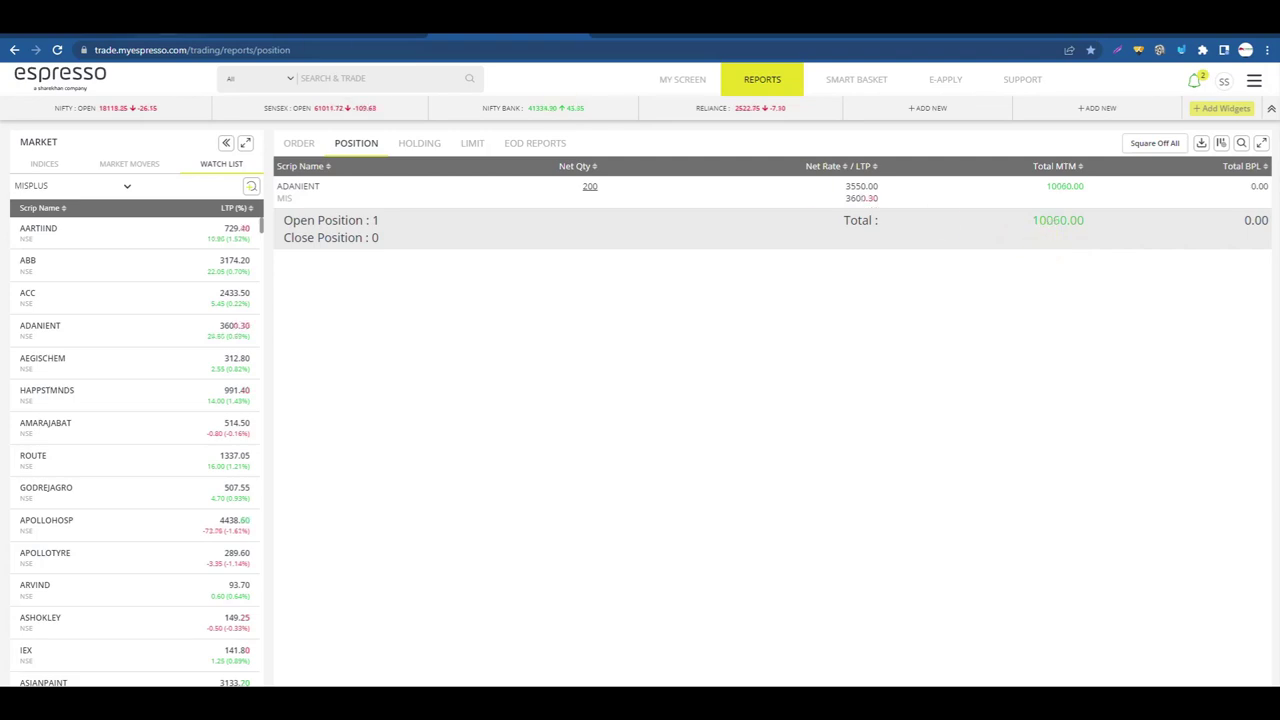
pyautogui.click(126, 36)
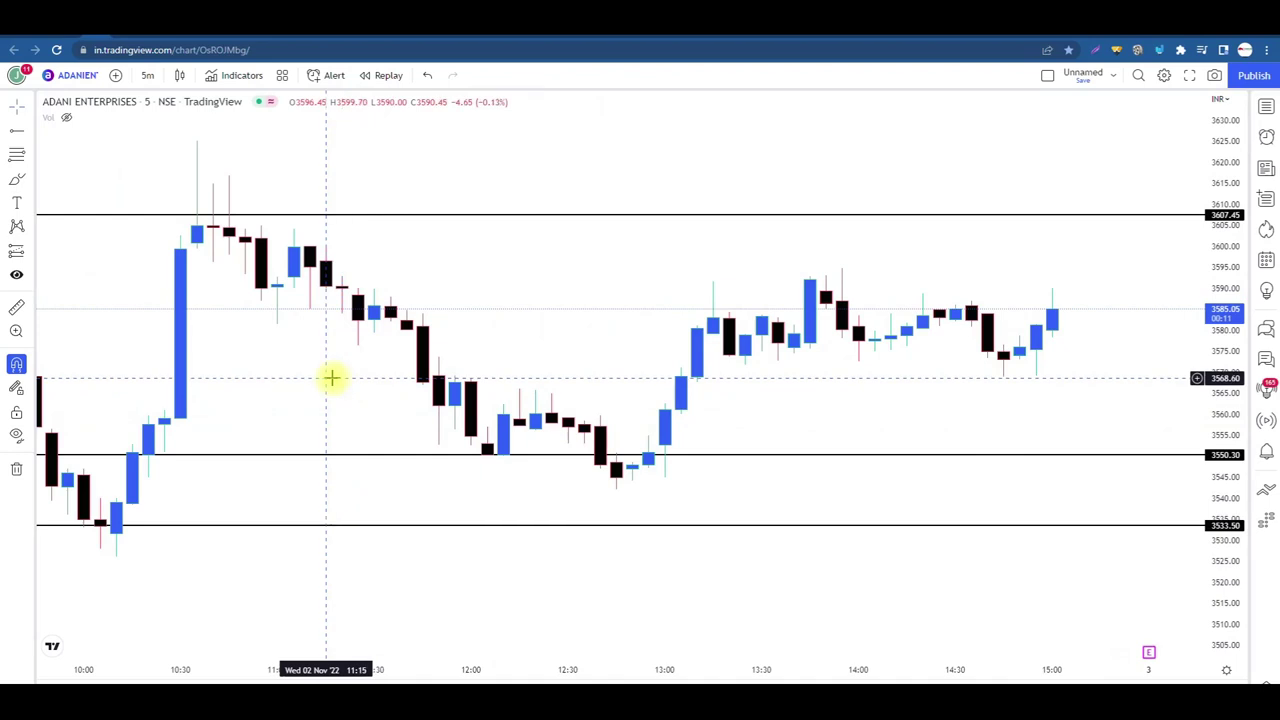
# Step: Sketch two upward arrows and a horizontal arrow at about 3614 beside the 10:35 candle's upper wick, and clear them
pyautogui.scroll(3, 633, 402)
pyautogui.moveTo(634, 402); pyautogui.dragTo(663, 408)
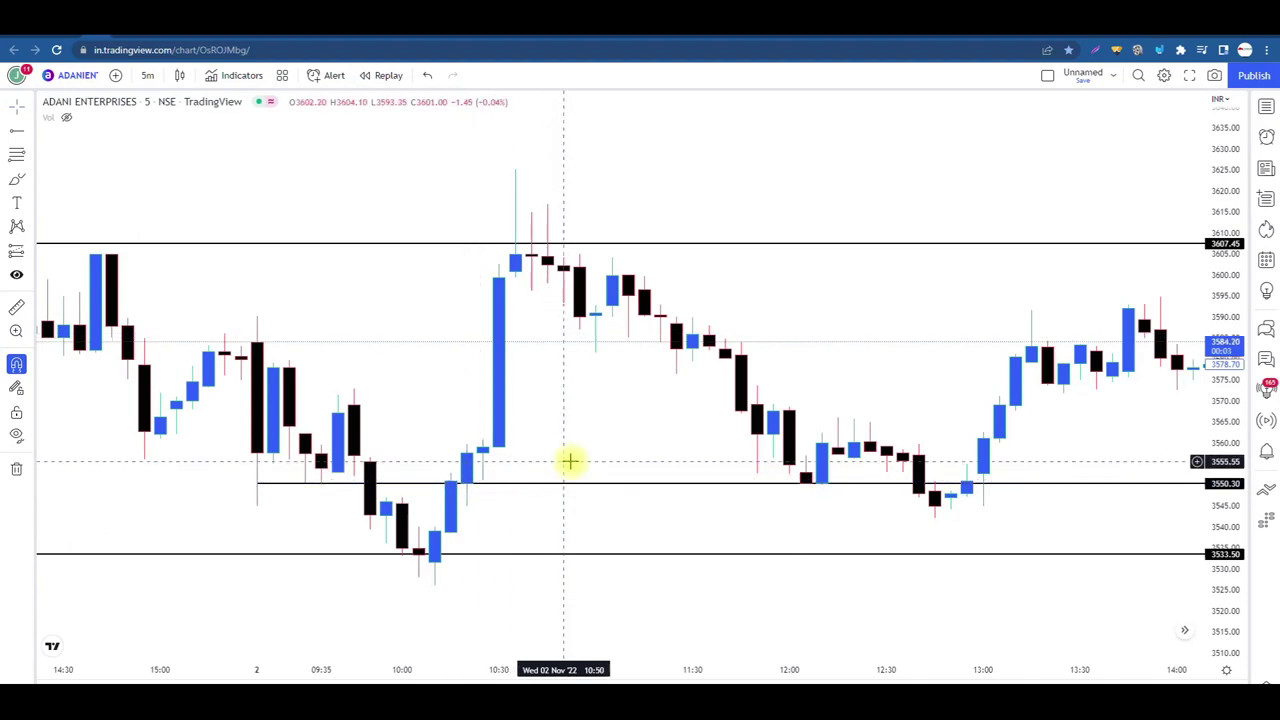
pyautogui.moveTo(569, 460); pyautogui.dragTo(515, 463)
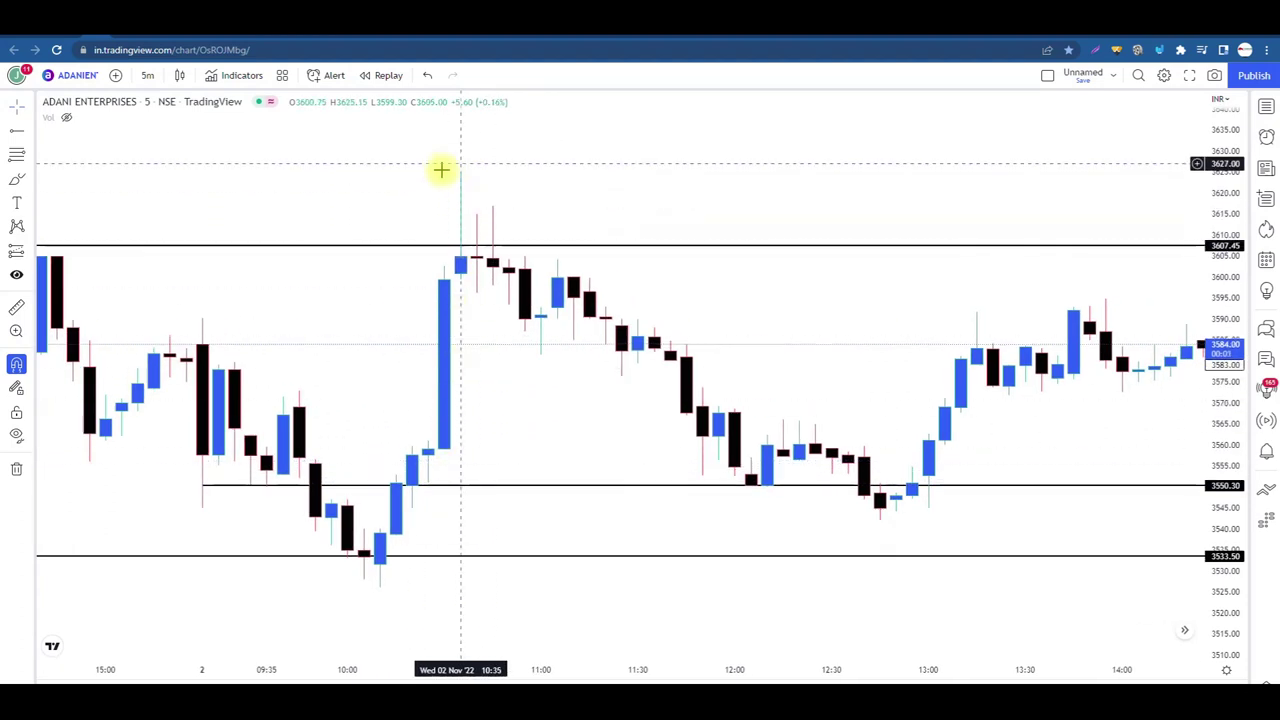
pyautogui.click(1117, 49)
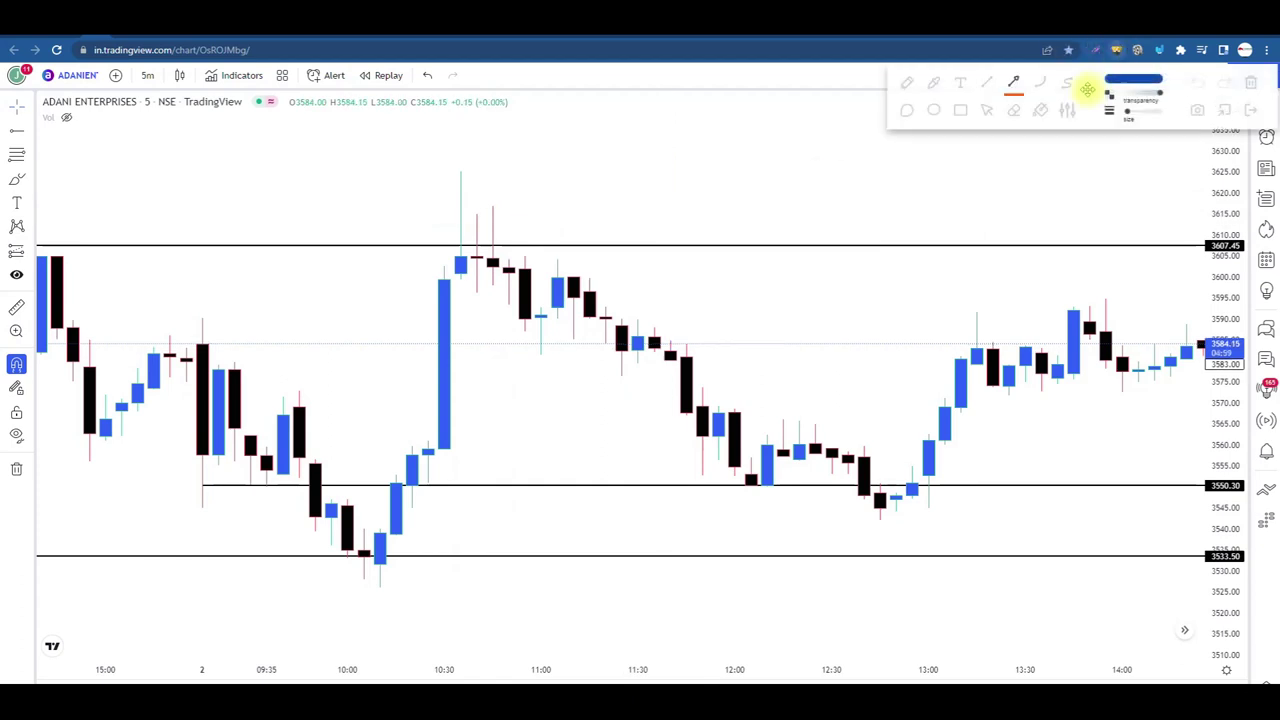
pyautogui.click(1224, 110)
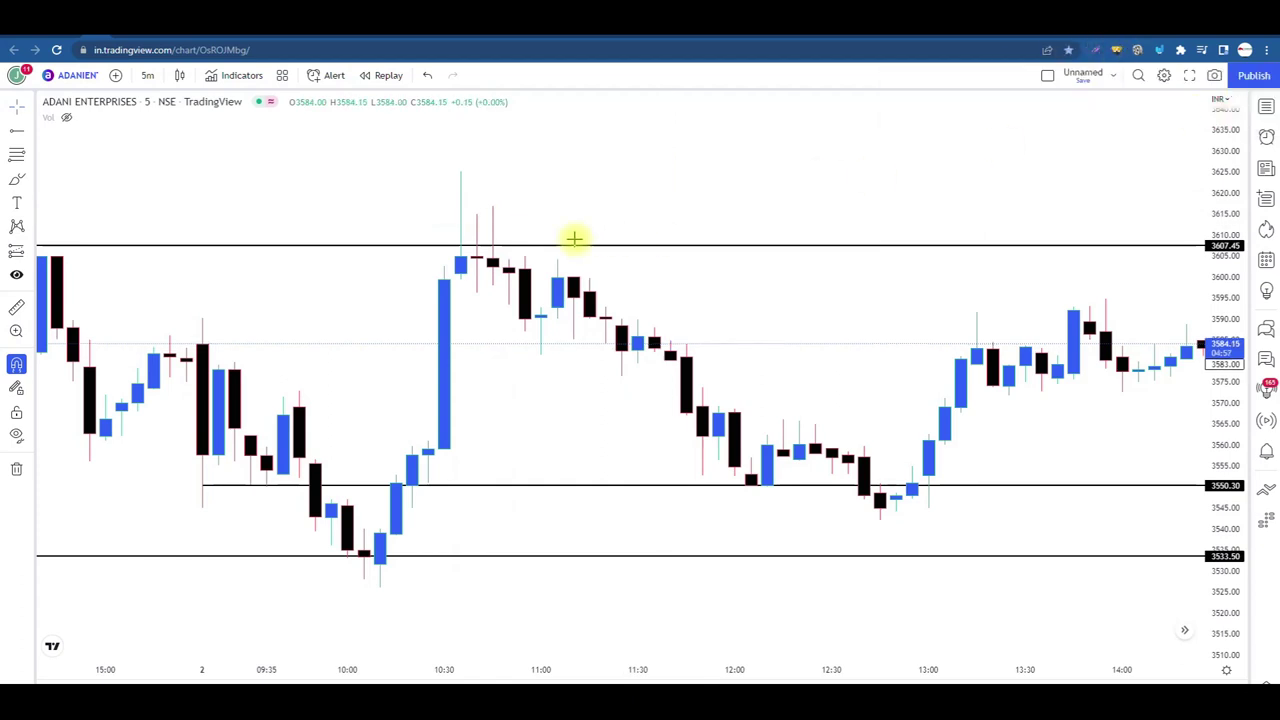
pyautogui.moveTo(457, 216)
pyautogui.mouseDown()
pyautogui.moveTo(538, 216)
pyautogui.moveTo(513, 152)
pyautogui.mouseUp()
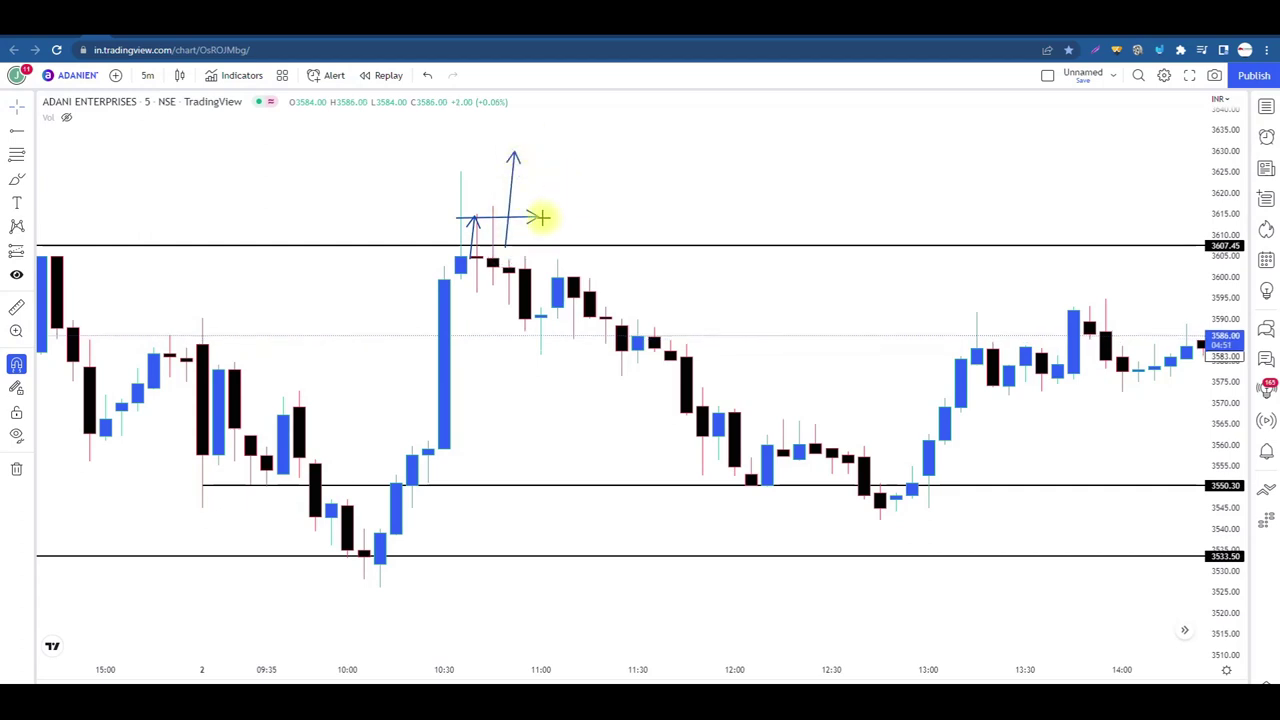
pyautogui.click(1116, 55)
pyautogui.click(1246, 109)
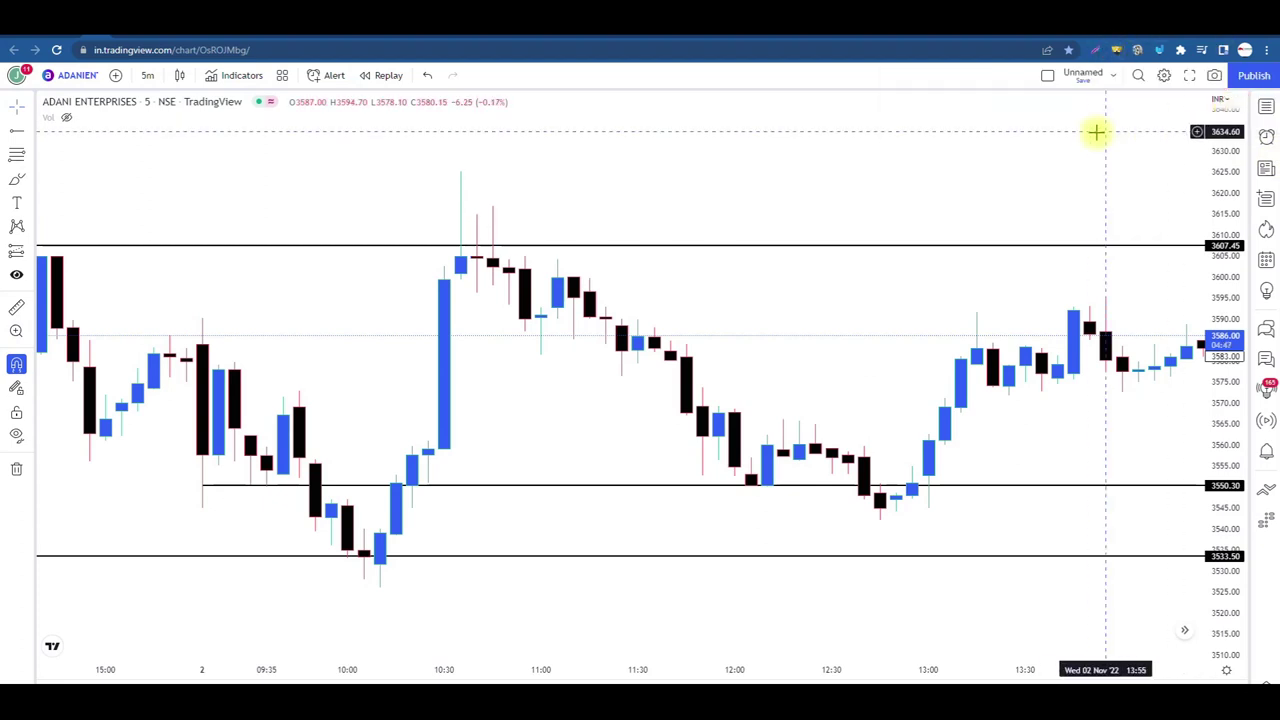
# Step: Sketch arrows pointing to the 10:35 candle, up its wick to about 3625, and down along the decline towards 12:00
pyautogui.scroll(-3, 1011, 306)
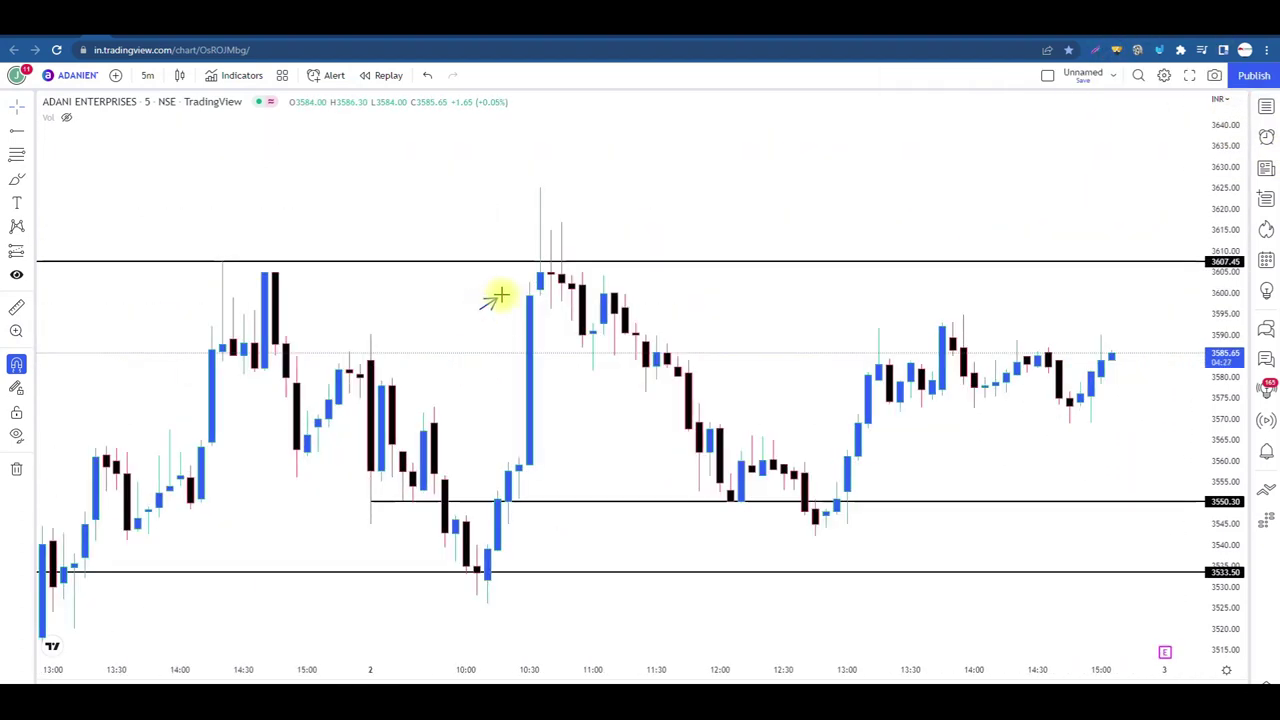
pyautogui.moveTo(526, 277); pyautogui.dragTo(530, 275)
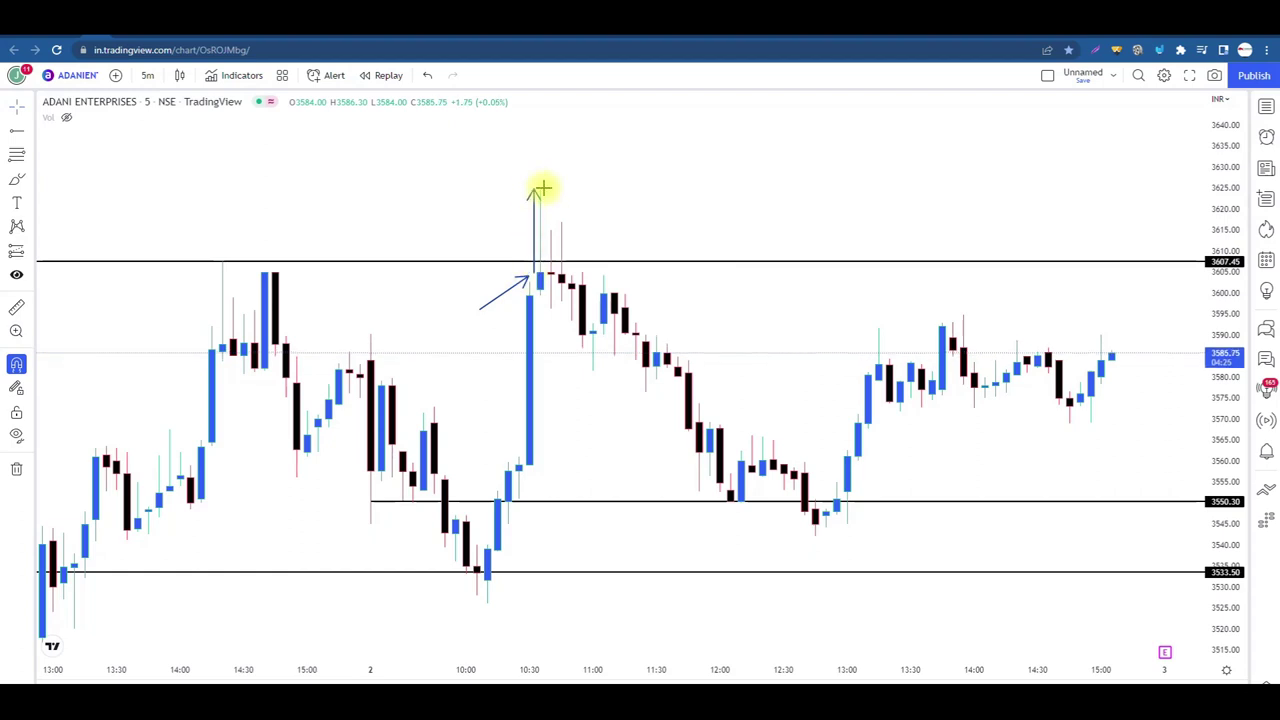
pyautogui.moveTo(546, 205)
pyautogui.mouseDown()
pyautogui.moveTo(543, 286)
pyautogui.moveTo(651, 291)
pyautogui.moveTo(603, 291)
pyautogui.moveTo(727, 457)
pyautogui.mouseUp()
# Step: Sketch horizontal arrows along 3550.30, 3533.50 and about 3561 and 3578, plus two arrows pointing at the 10:30 rally, and clear them
pyautogui.moveTo(371, 500); pyautogui.dragTo(846, 498)
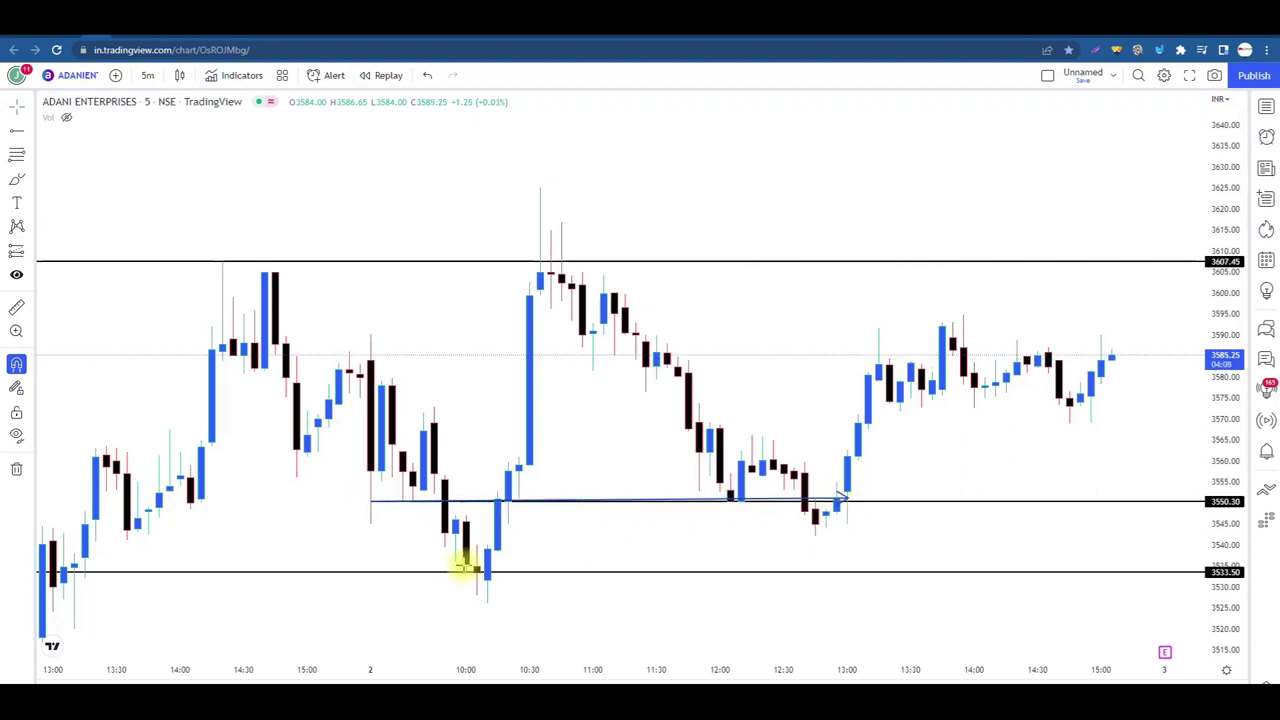
pyautogui.moveTo(470, 570); pyautogui.dragTo(660, 574)
pyautogui.moveTo(486, 379); pyautogui.dragTo(535, 336)
pyautogui.moveTo(495, 457); pyautogui.dragTo(727, 450)
pyautogui.moveTo(492, 302); pyautogui.dragTo(535, 265)
pyautogui.moveTo(514, 384); pyautogui.dragTo(701, 384)
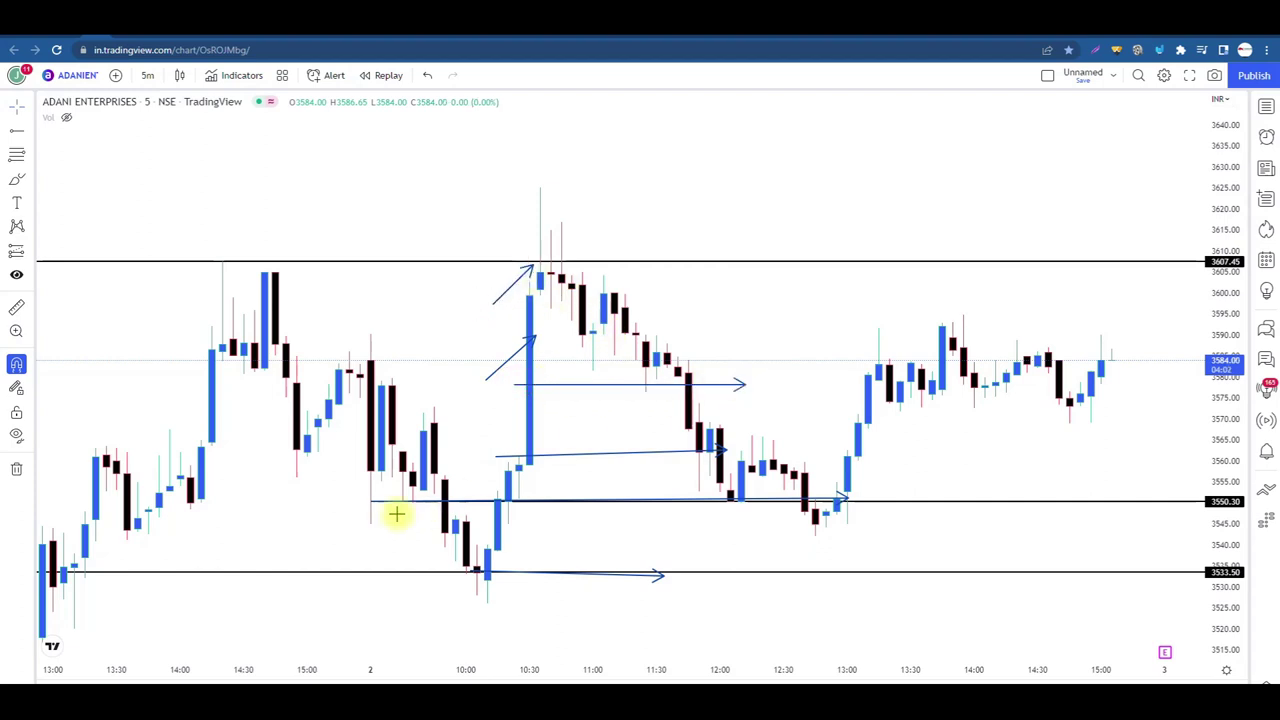
pyautogui.click(1116, 50)
pyautogui.click(1252, 84)
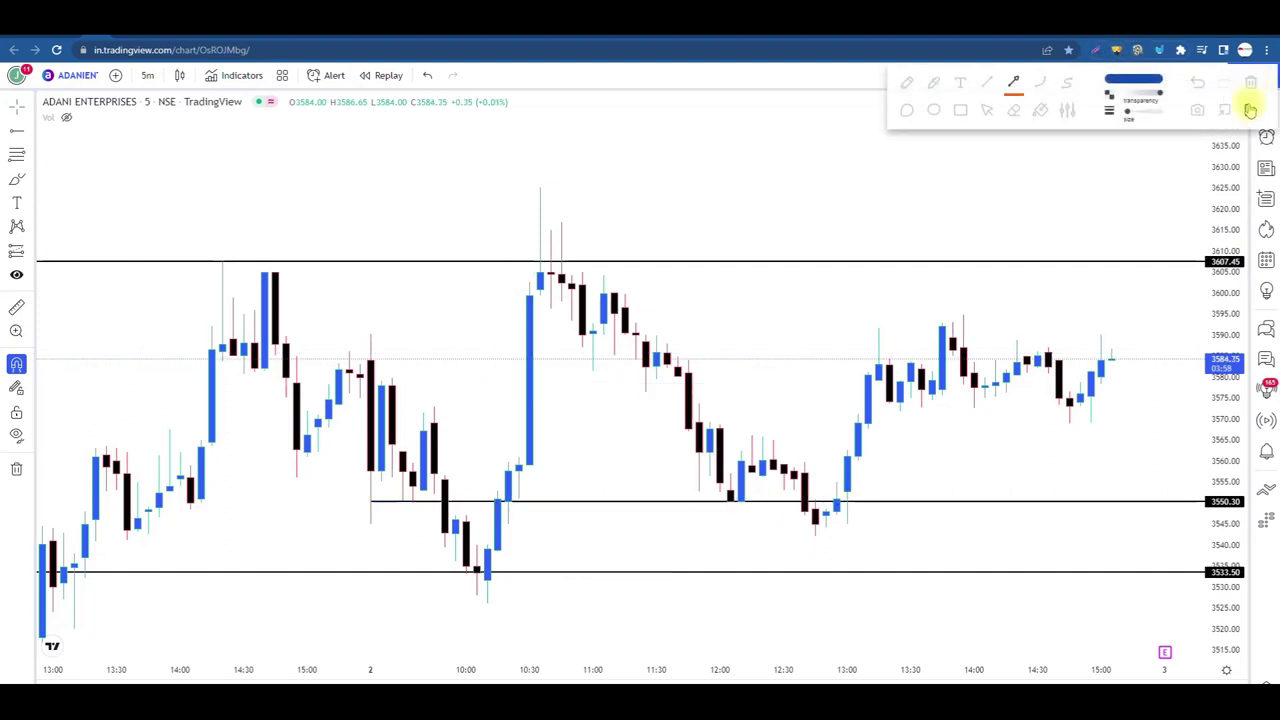
pyautogui.click(1250, 110)
# Step: Sketch arrows tracing the rally to about 3625 and the fall to 3550.30, plus a short arrow along that level
pyautogui.scroll(3, 754, 394)
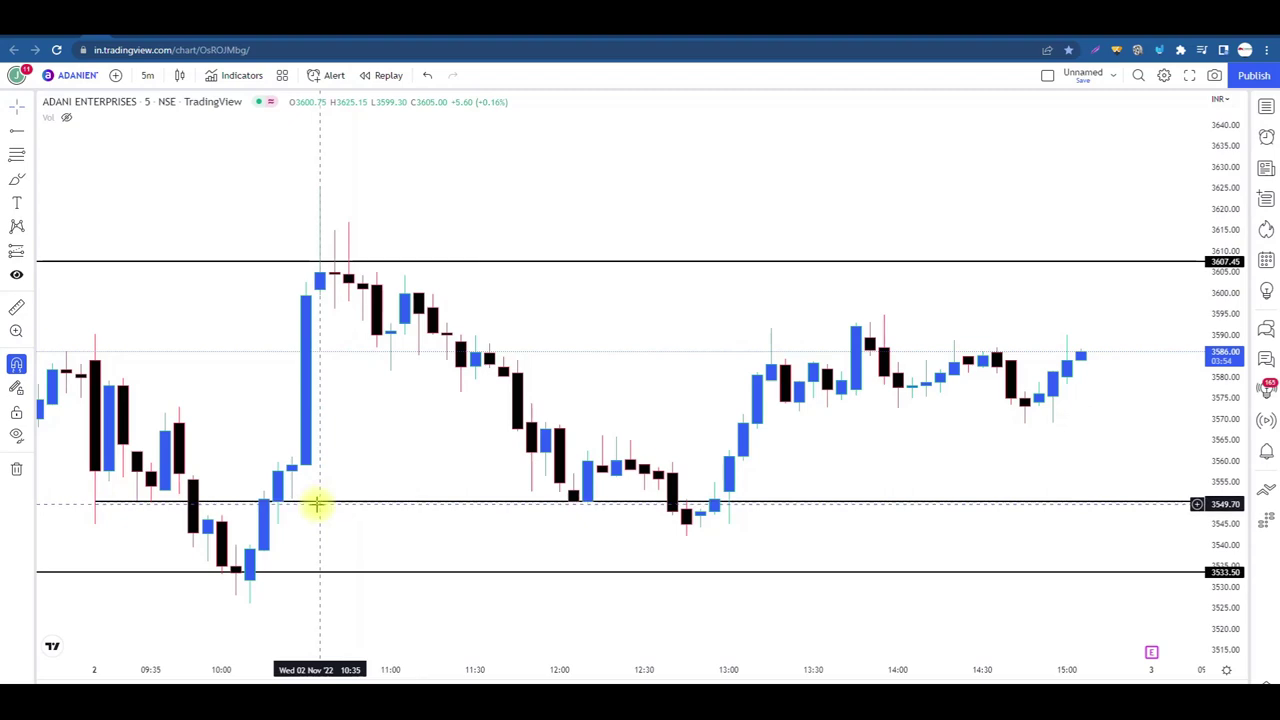
pyautogui.scroll(-4, 469, 483)
pyautogui.scroll(1, 674, 420)
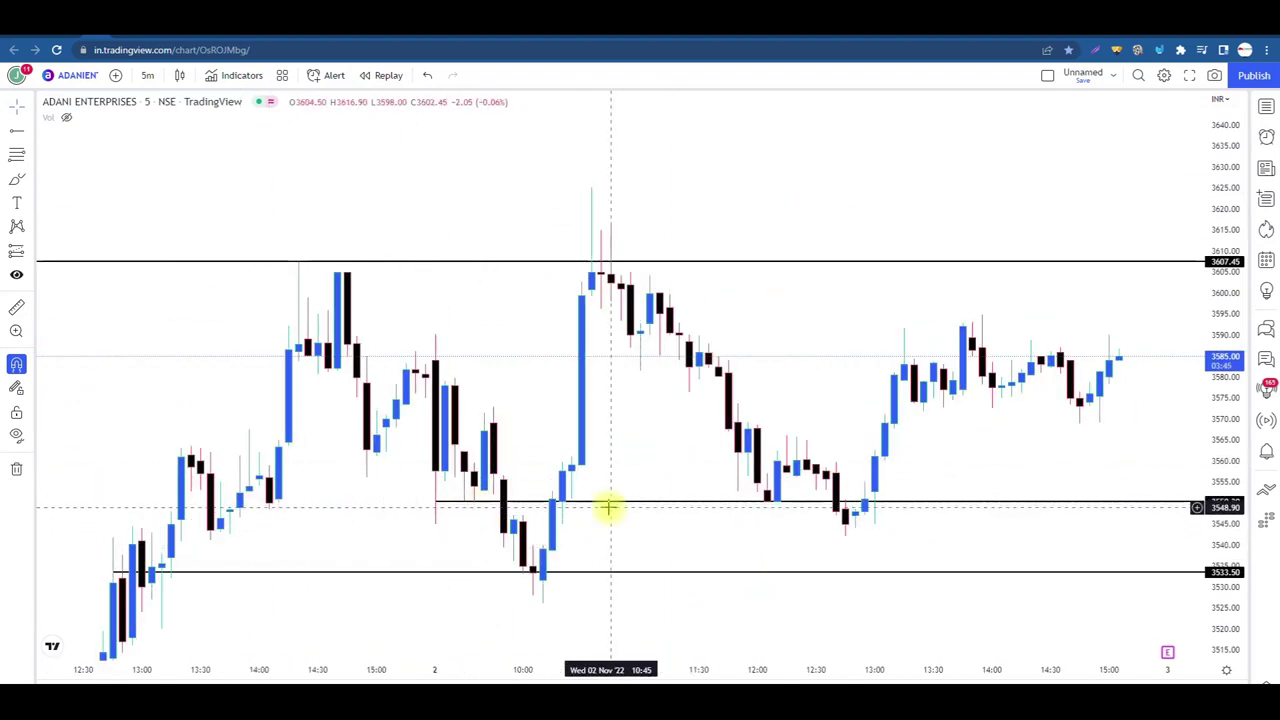
pyautogui.hscroll(7, 608, 507)
pyautogui.click(1115, 49)
pyautogui.click(1200, 92)
pyautogui.moveTo(100, 531)
pyautogui.mouseDown()
pyautogui.moveTo(236, 209)
pyautogui.moveTo(226, 188)
pyautogui.mouseUp()
pyautogui.moveTo(226, 188)
pyautogui.mouseDown()
pyautogui.moveTo(491, 488)
pyautogui.moveTo(548, 500)
pyautogui.mouseUp()
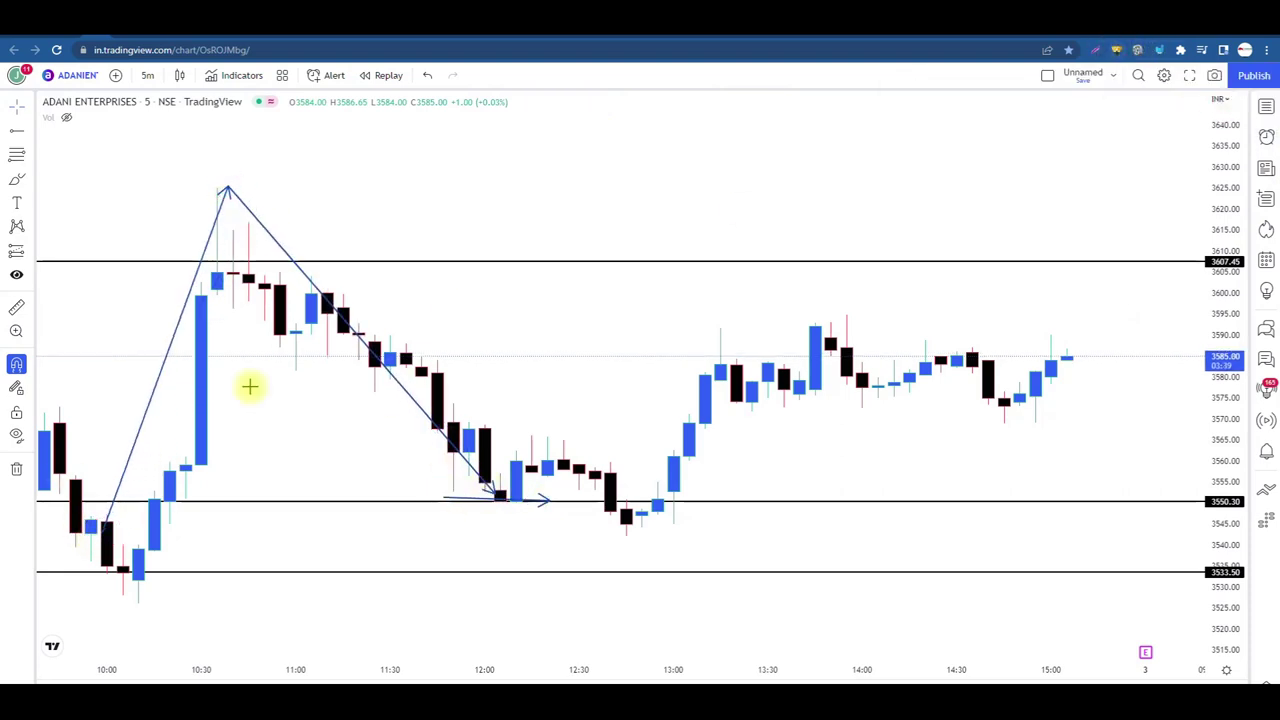
# Step: Sketch an alternative pullback to about 3561, a bounce, a retest of 3550.30 and a rise to 3607.45, and clear all arrows
pyautogui.moveTo(287, 428); pyautogui.dragTo(306, 340)
pyautogui.moveTo(268, 580); pyautogui.dragTo(277, 545)
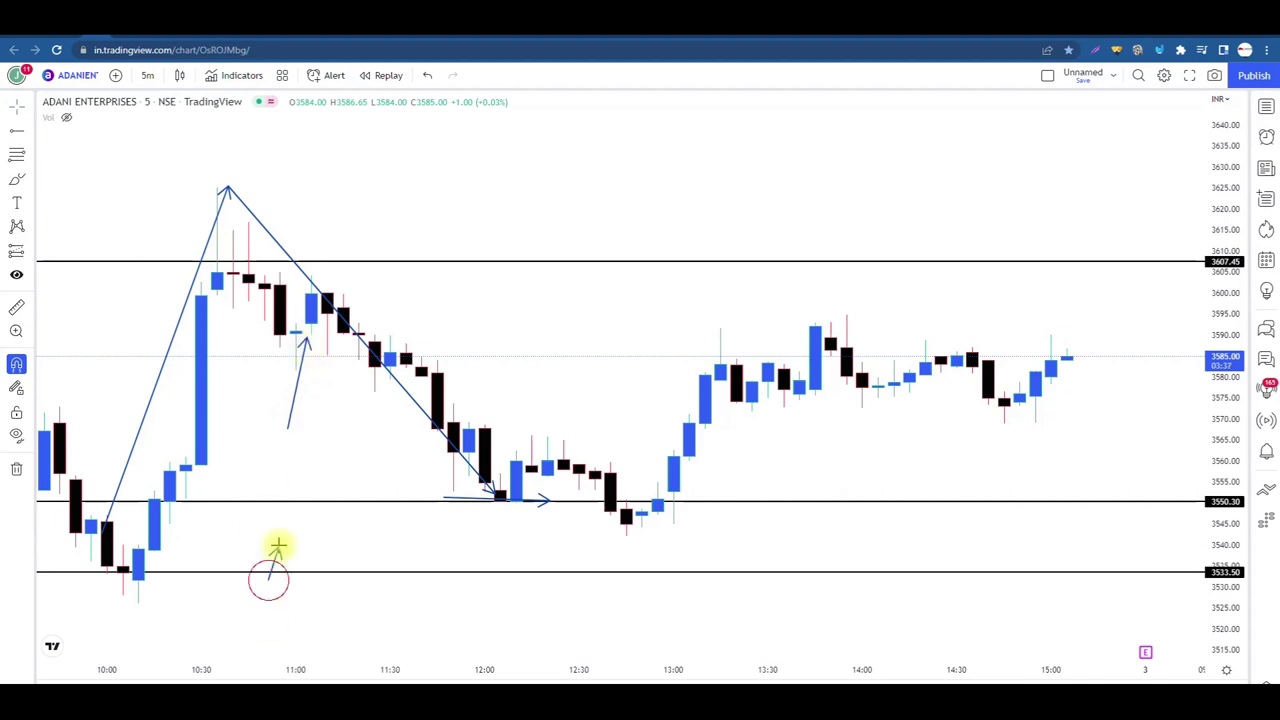
pyautogui.moveTo(213, 457); pyautogui.dragTo(312, 457)
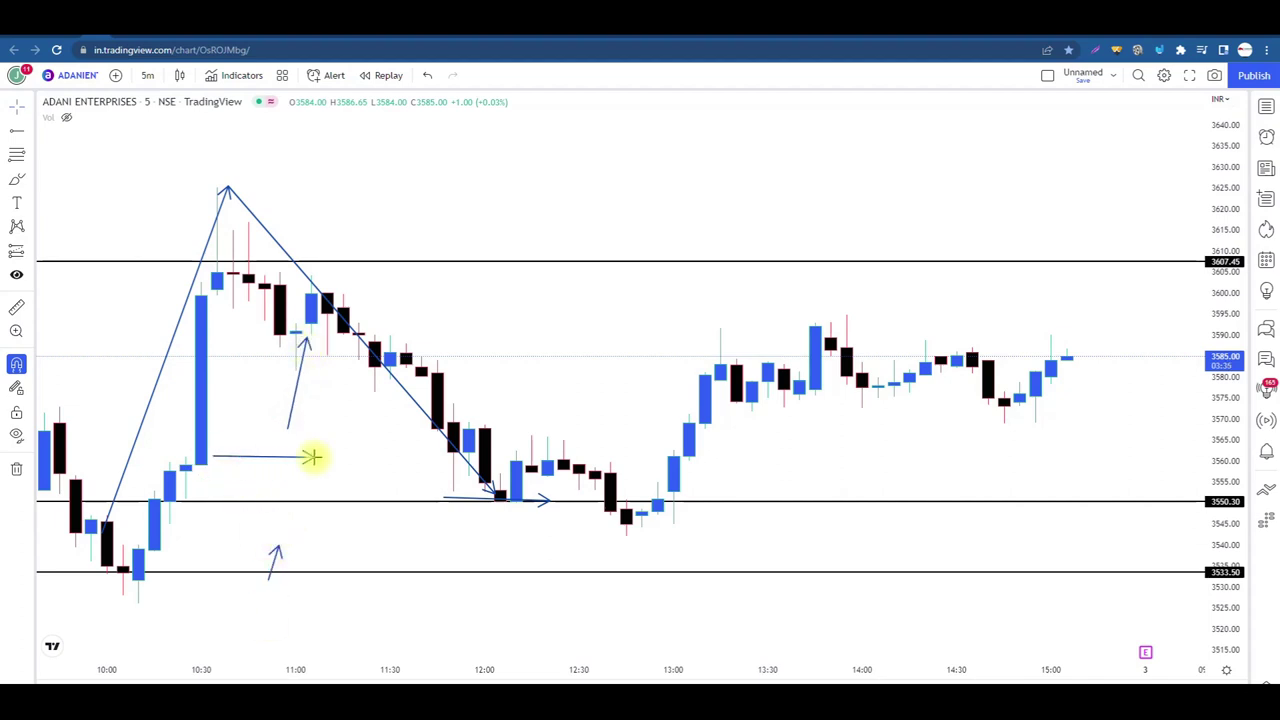
pyautogui.moveTo(298, 300)
pyautogui.mouseDown()
pyautogui.moveTo(313, 410)
pyautogui.moveTo(389, 495)
pyautogui.moveTo(488, 262)
pyautogui.mouseUp()
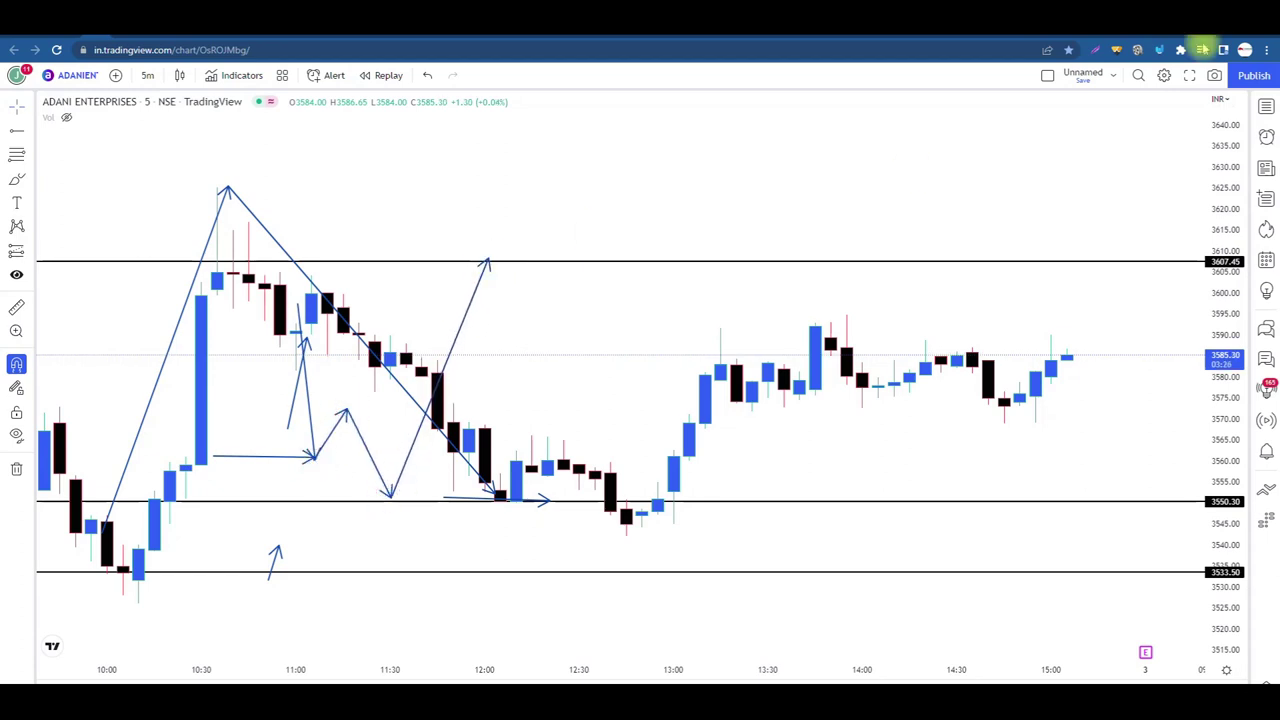
pyautogui.click(1118, 52)
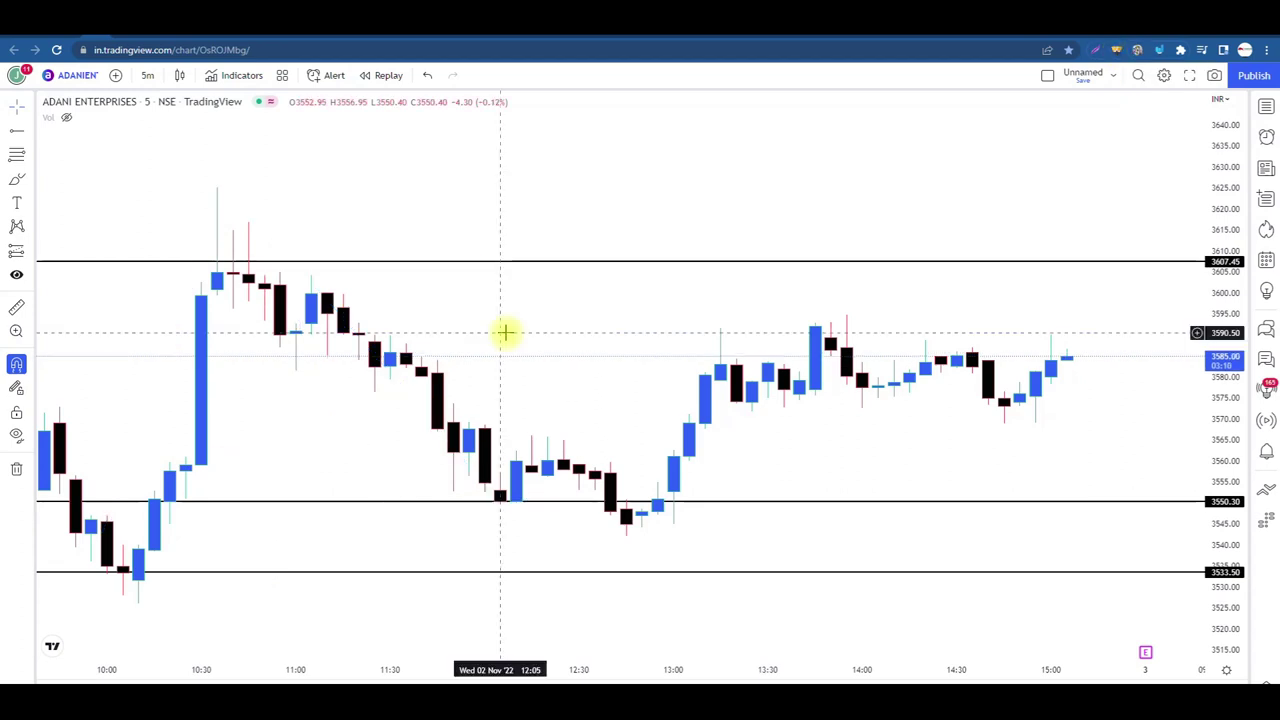
# Step: Sketch arrows for the drop to 3550.30, that level's extension, its breakdown and retest, and a fall towards 3533.50, and clear them
pyautogui.click(1117, 50)
pyautogui.click(1228, 110)
pyautogui.moveTo(418, 405)
pyautogui.mouseDown()
pyautogui.moveTo(482, 497)
pyautogui.moveTo(588, 497)
pyautogui.moveTo(543, 528)
pyautogui.moveTo(576, 563)
pyautogui.mouseUp()
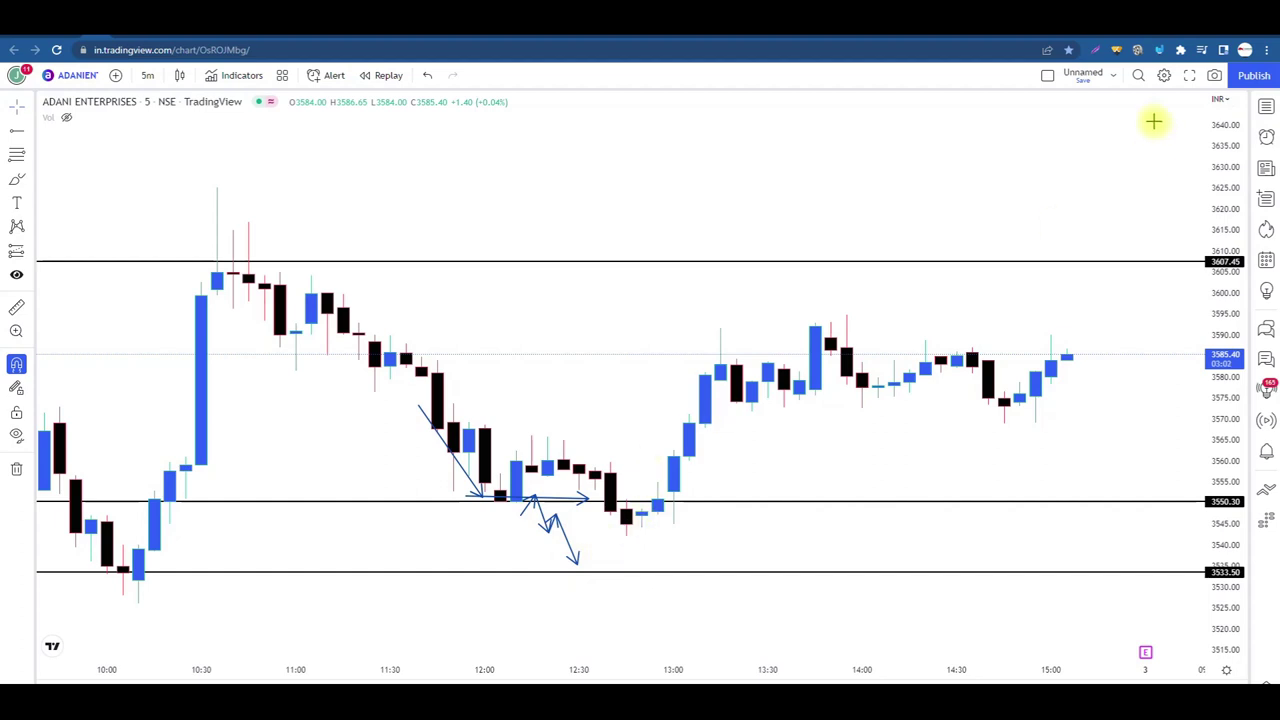
pyautogui.click(1116, 50)
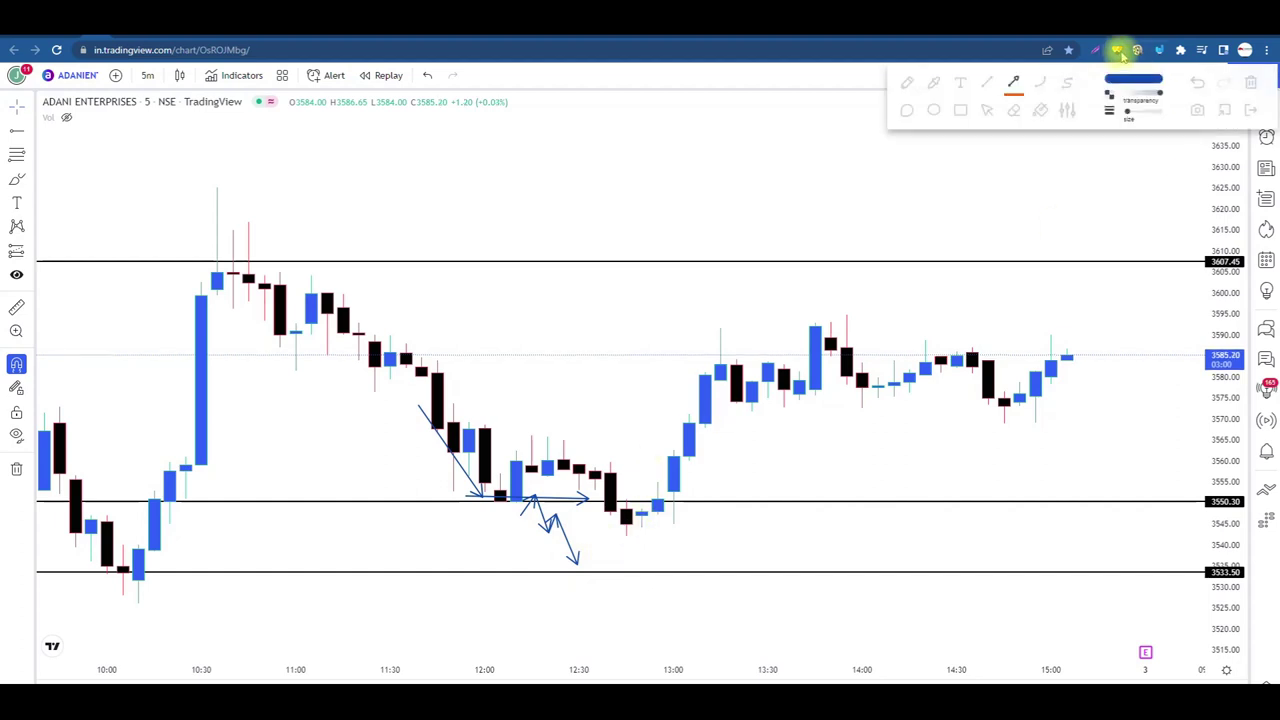
pyautogui.click(1250, 108)
# Step: Switch to Espresso, refresh the position report to check the open ADANIENT position, and return to the TradingView chart
pyautogui.click(325, 38)
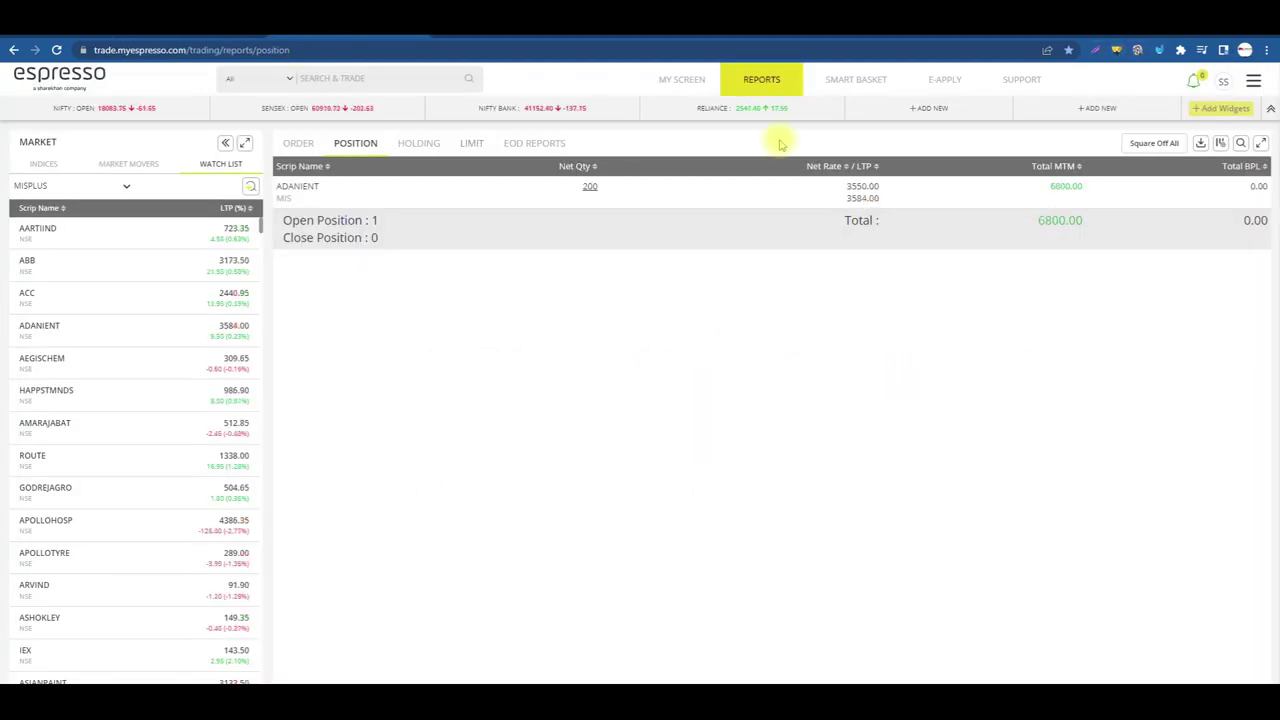
pyautogui.hotkey('ctrl', 'Tab')
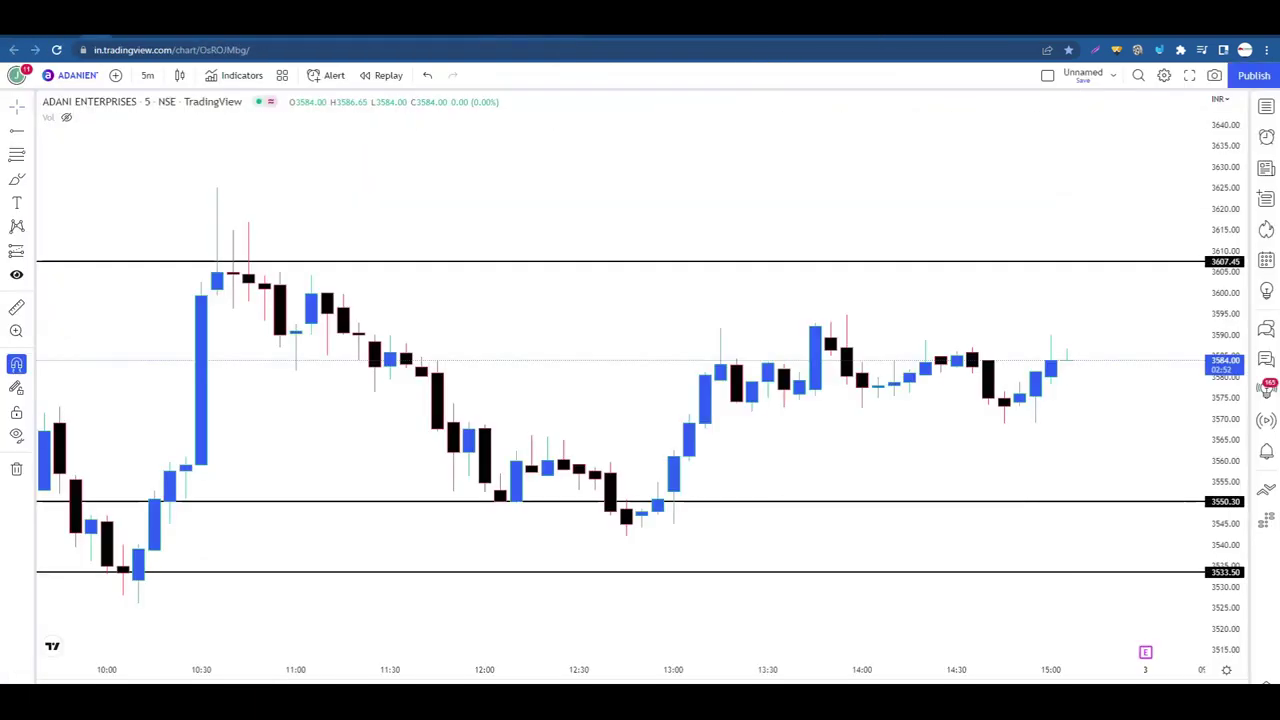
pyautogui.hotkey('ctrl', 'Tab')
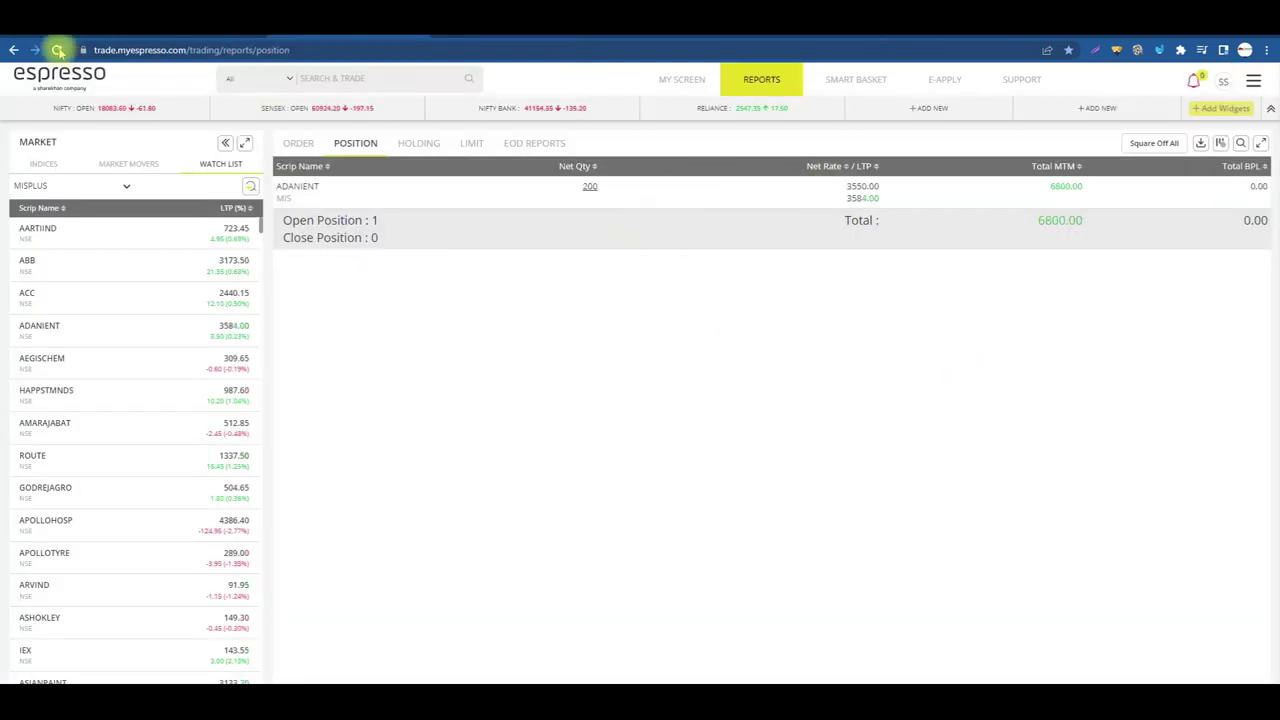
pyautogui.click(57, 50)
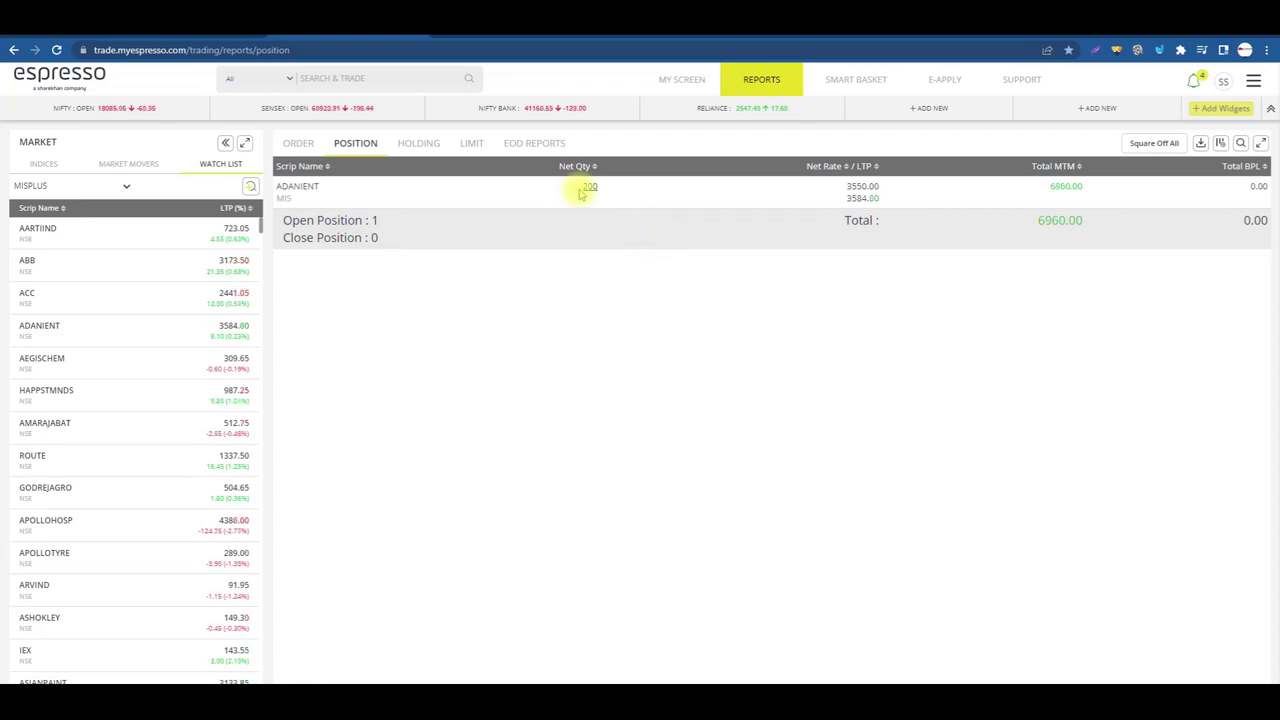
pyautogui.hotkey('ctrl', 'Tab')
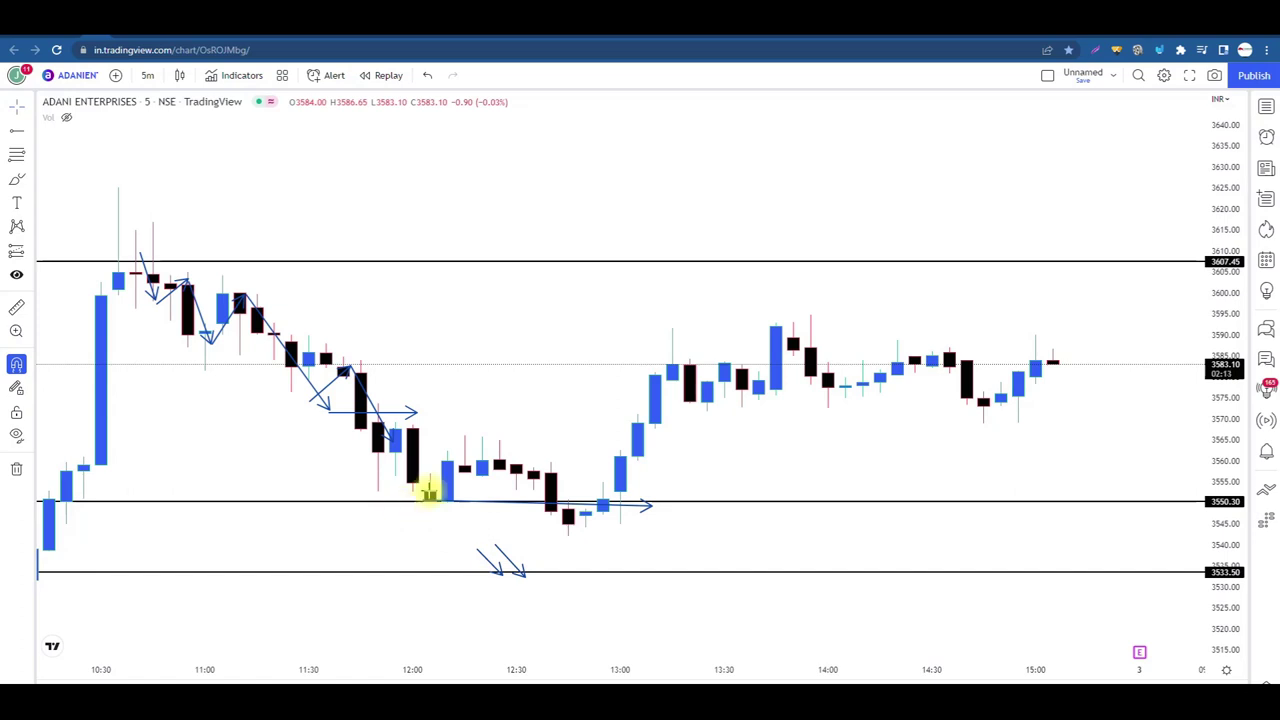
# Step: Sketch arrows for a break above 3607.45, the rise from about 3547 to 3595 and the earlier decline to about 3577, and clear all arrows
pyautogui.moveTo(574, 277); pyautogui.dragTo(589, 246)
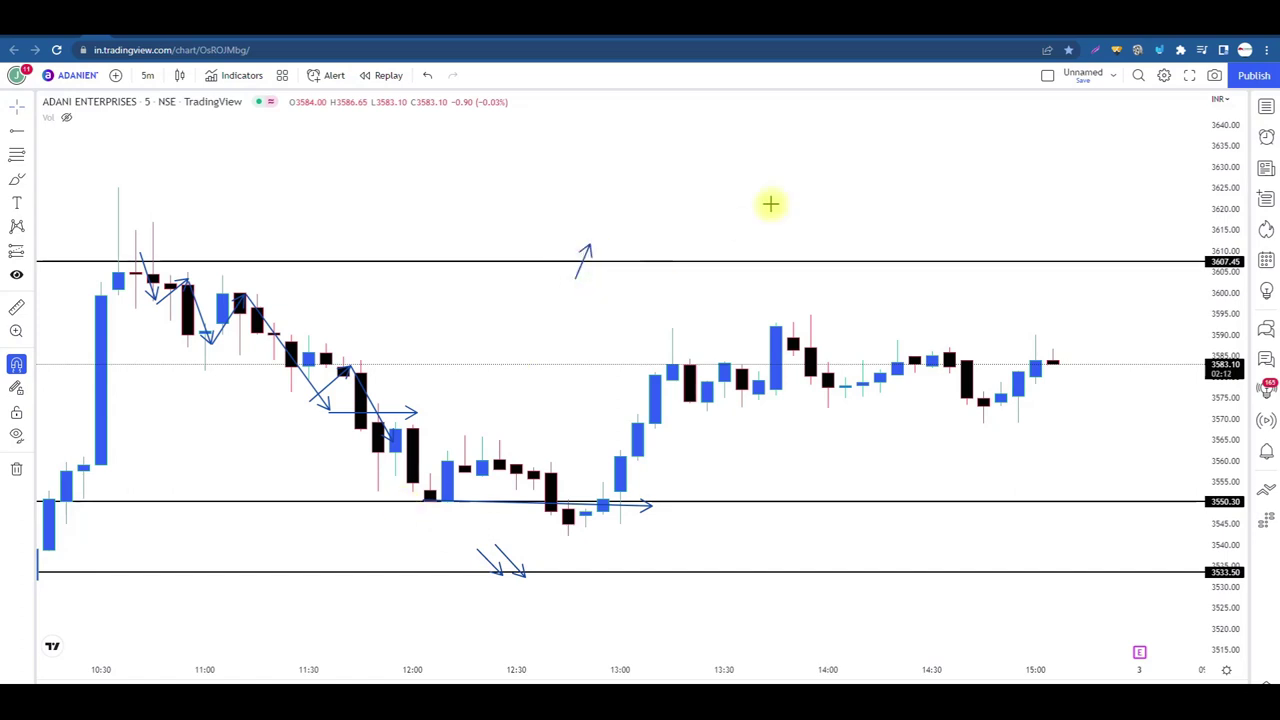
pyautogui.moveTo(601, 515); pyautogui.dragTo(663, 313)
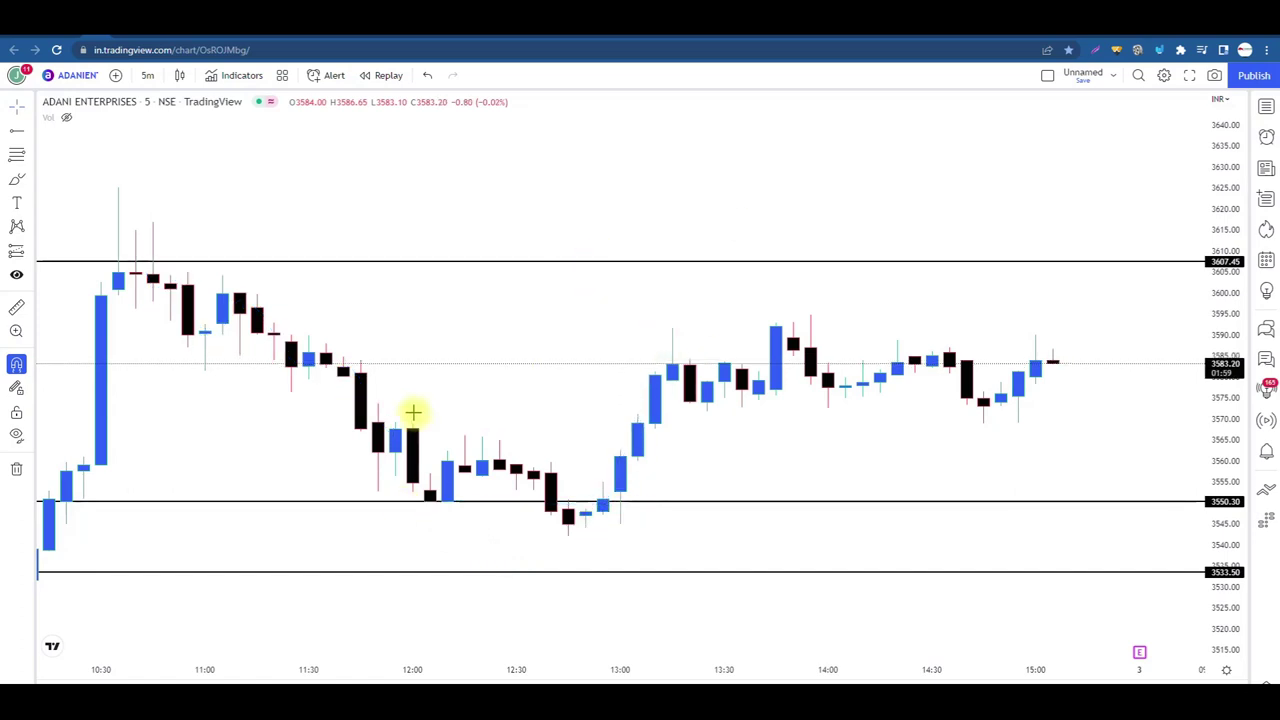
pyautogui.moveTo(292, 330); pyautogui.dragTo(394, 386)
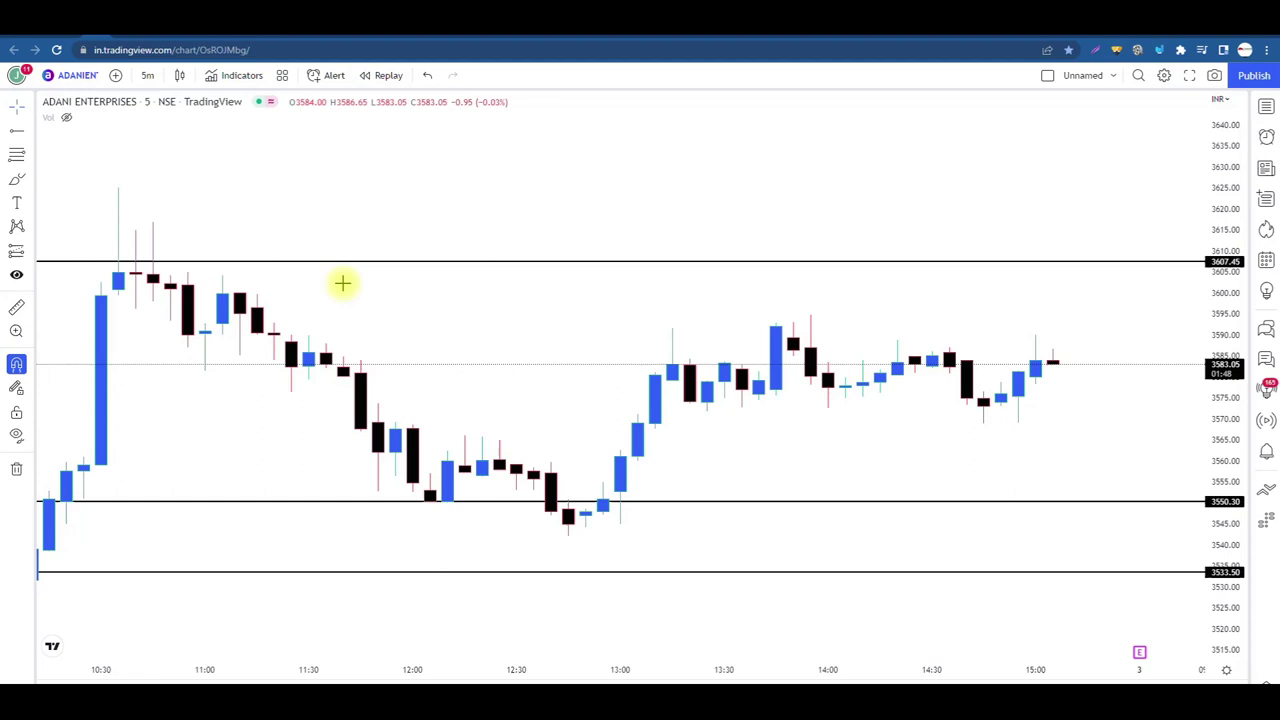
# Step: Sketch arrows for the fall to 3550.30, its bounce and retest, that level's extension, the 3533.50 level and the rise to about 3581
pyautogui.moveTo(234, 291)
pyautogui.mouseDown()
pyautogui.moveTo(417, 506)
pyautogui.moveTo(460, 445)
pyautogui.moveTo(535, 508)
pyautogui.mouseUp()
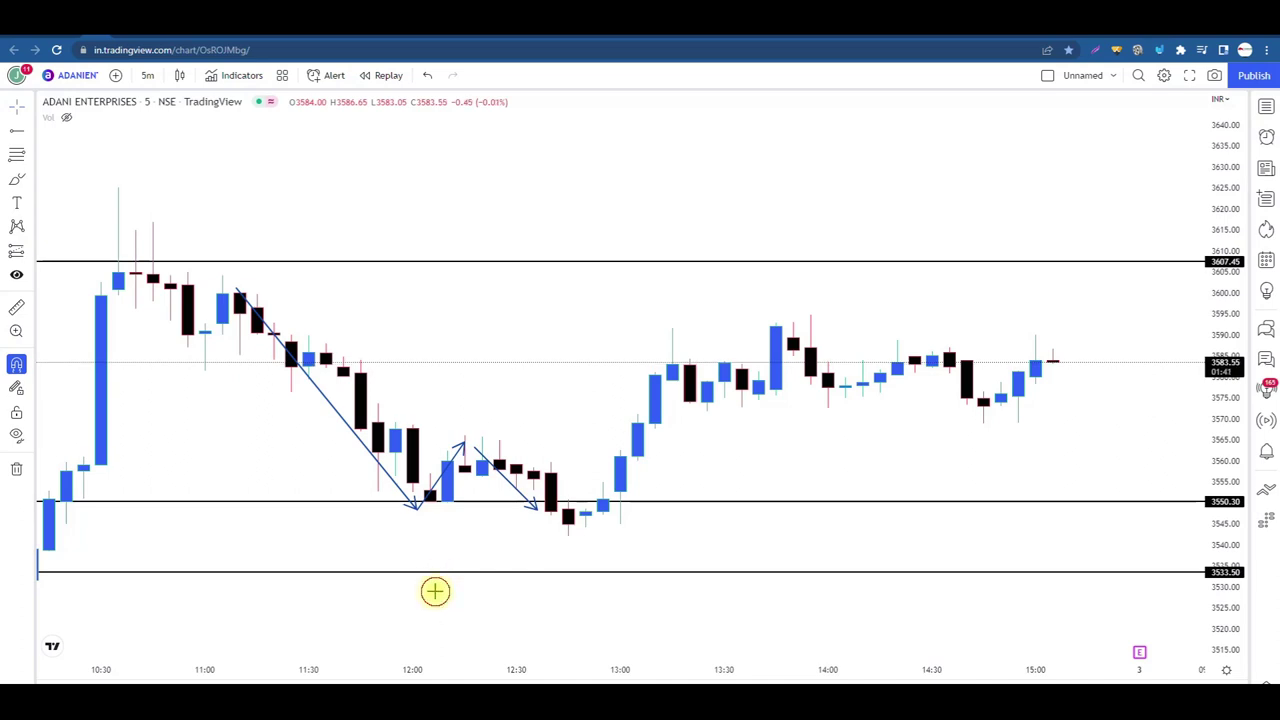
pyautogui.moveTo(445, 576); pyautogui.dragTo(449, 573)
pyautogui.moveTo(428, 501); pyautogui.dragTo(604, 502)
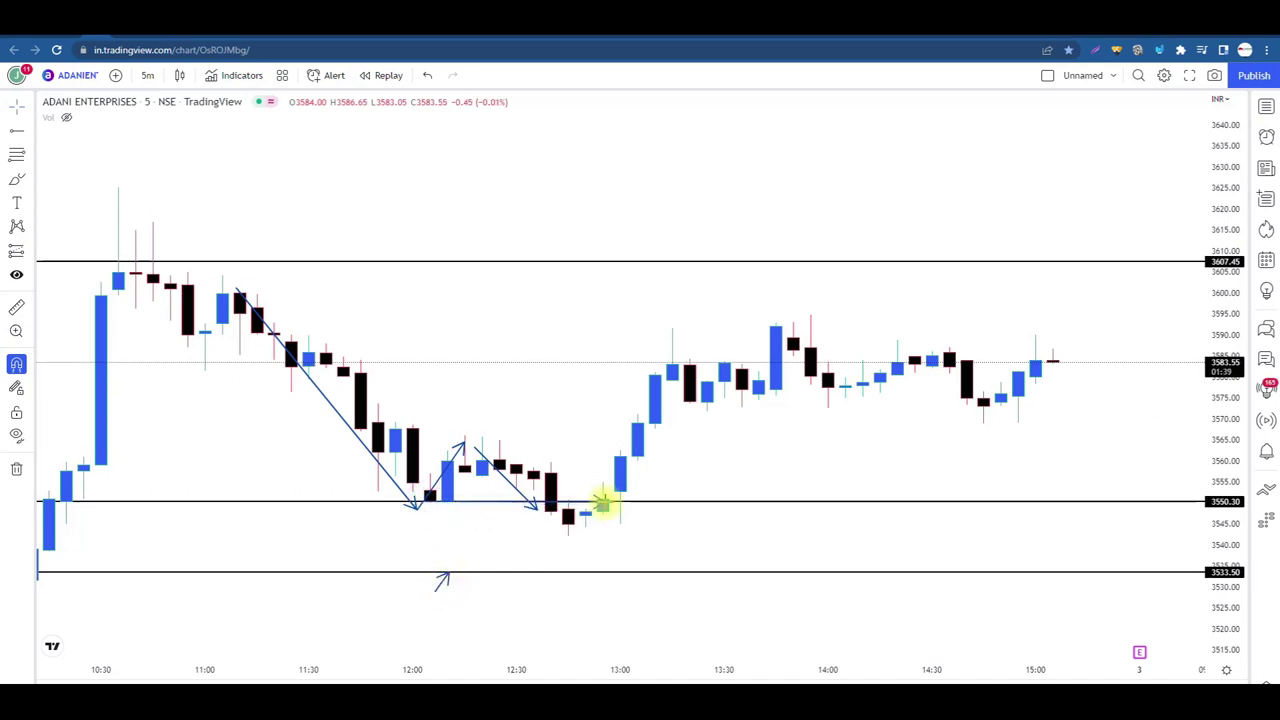
pyautogui.moveTo(533, 474)
pyautogui.mouseDown()
pyautogui.moveTo(563, 514)
pyautogui.moveTo(672, 372)
pyautogui.mouseUp()
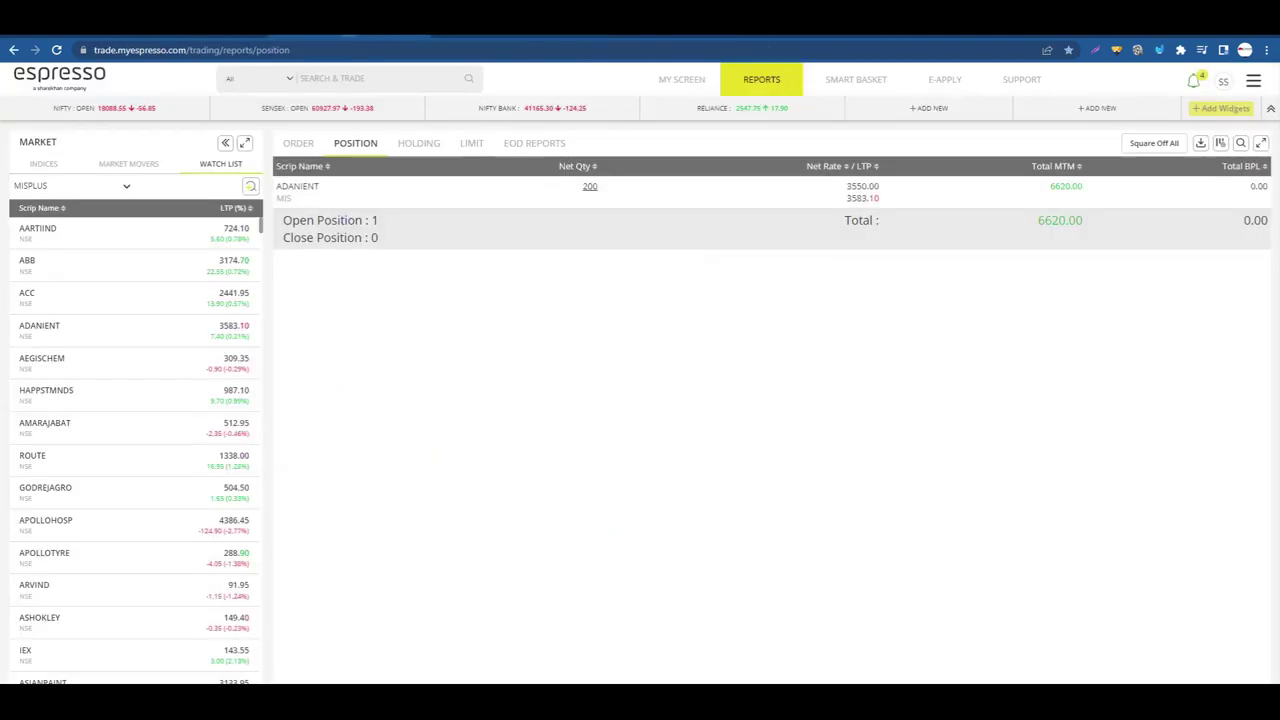
# Step: Refresh the Espresso position report to check the open ADANIENT position, and return to the TradingView chart
pyautogui.click(56, 50)
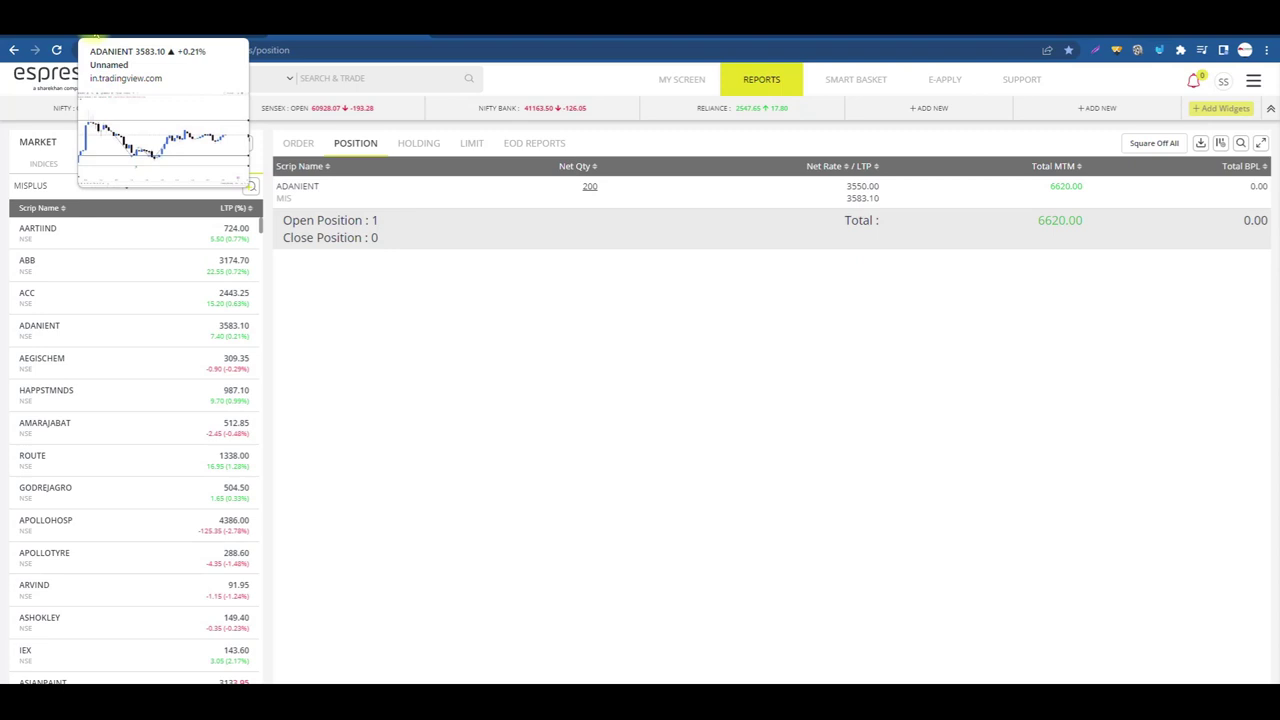
pyautogui.click(95, 38)
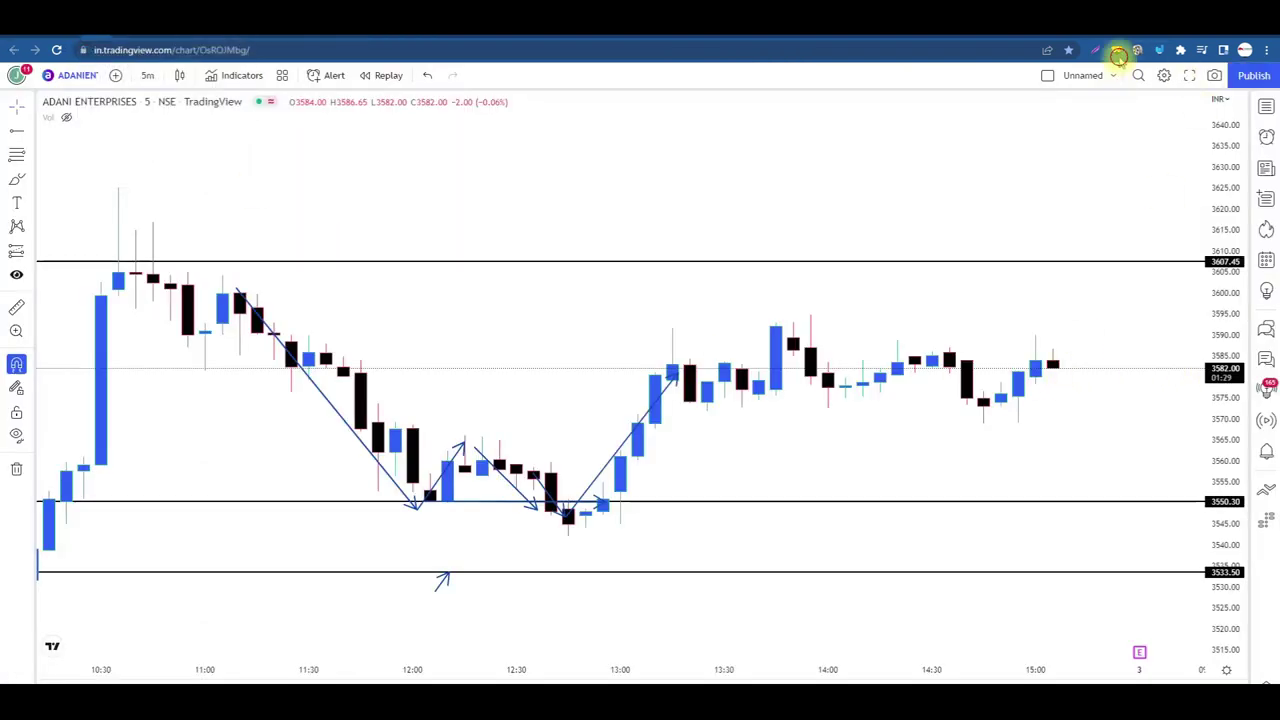
# Step: Clear all sketched arrows and examine the latest candles on the Adani Enterprises 5-minute chart
pyautogui.click(1116, 50)
pyautogui.click(1252, 88)
pyautogui.scroll(3, 1003, 334)
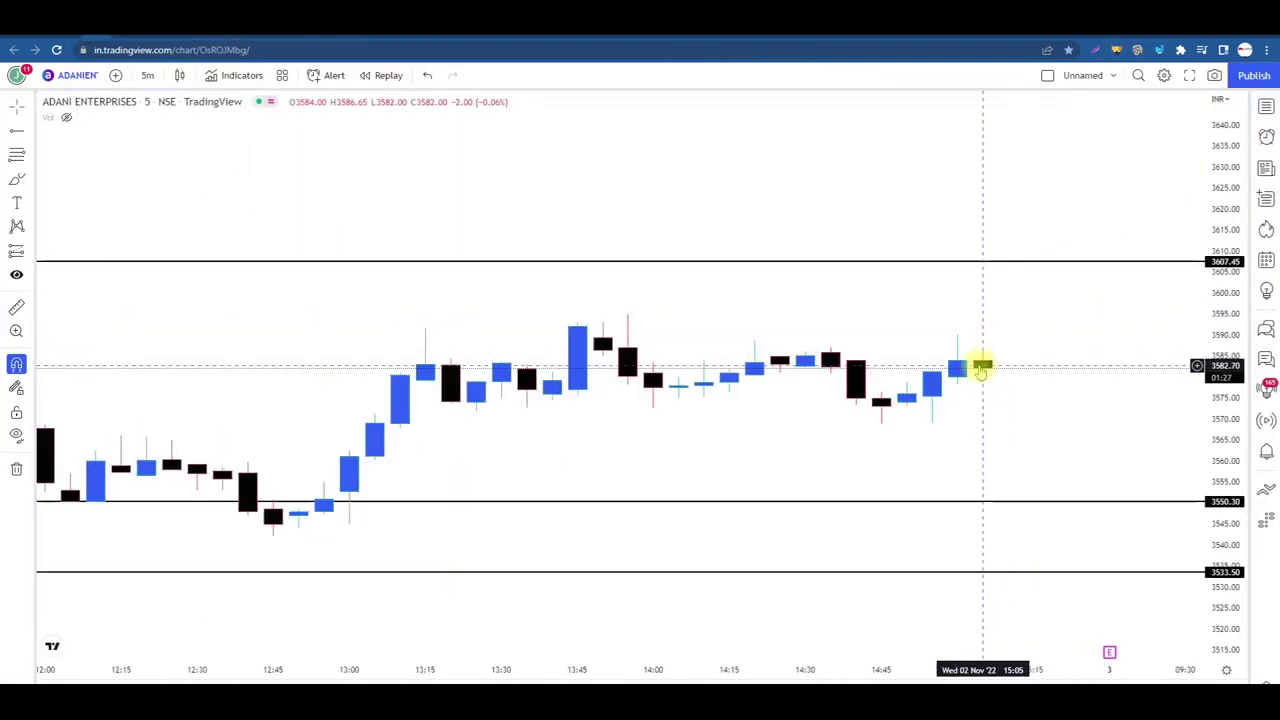
pyautogui.moveTo(1233, 455); pyautogui.dragTo(1228, 398)
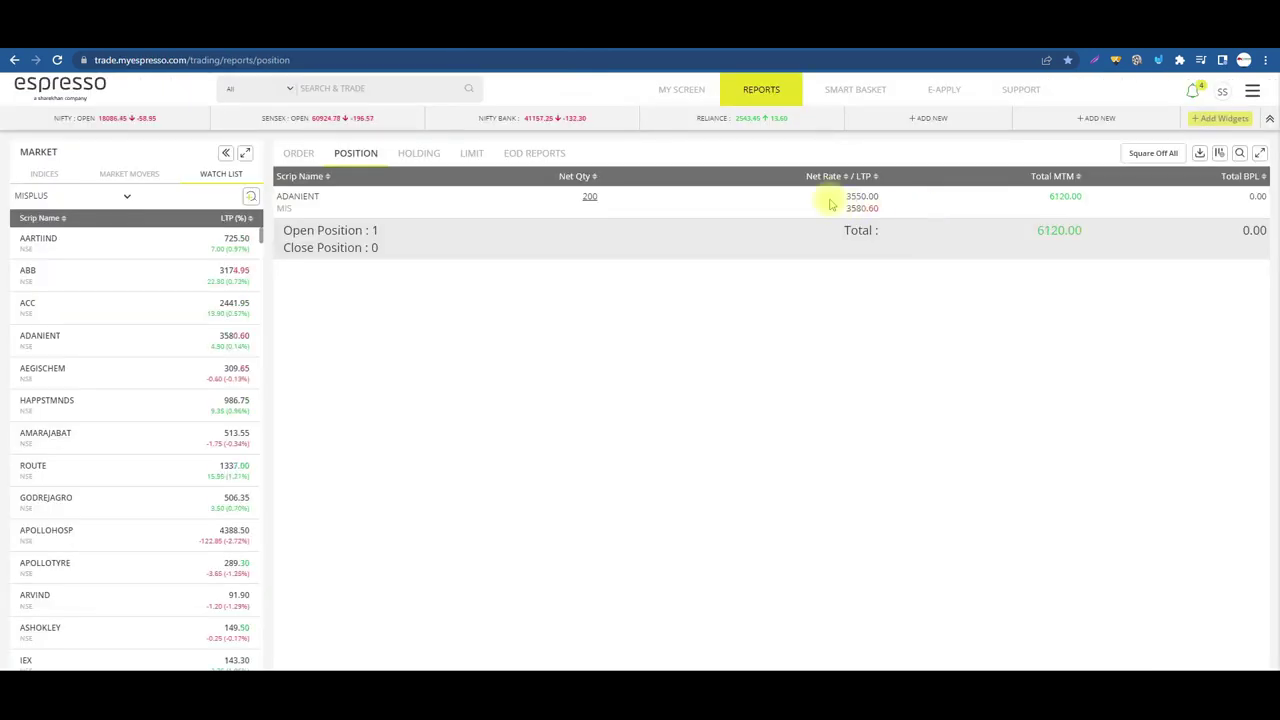
# Step: Switch to Espresso and cancel the pending ADANIENT stop-loss sell order with the 3533.50 trigger price
pyautogui.moveTo(761, 92)
pyautogui.click(725, 116)
pyautogui.moveTo(894, 220)
pyautogui.click(973, 224)
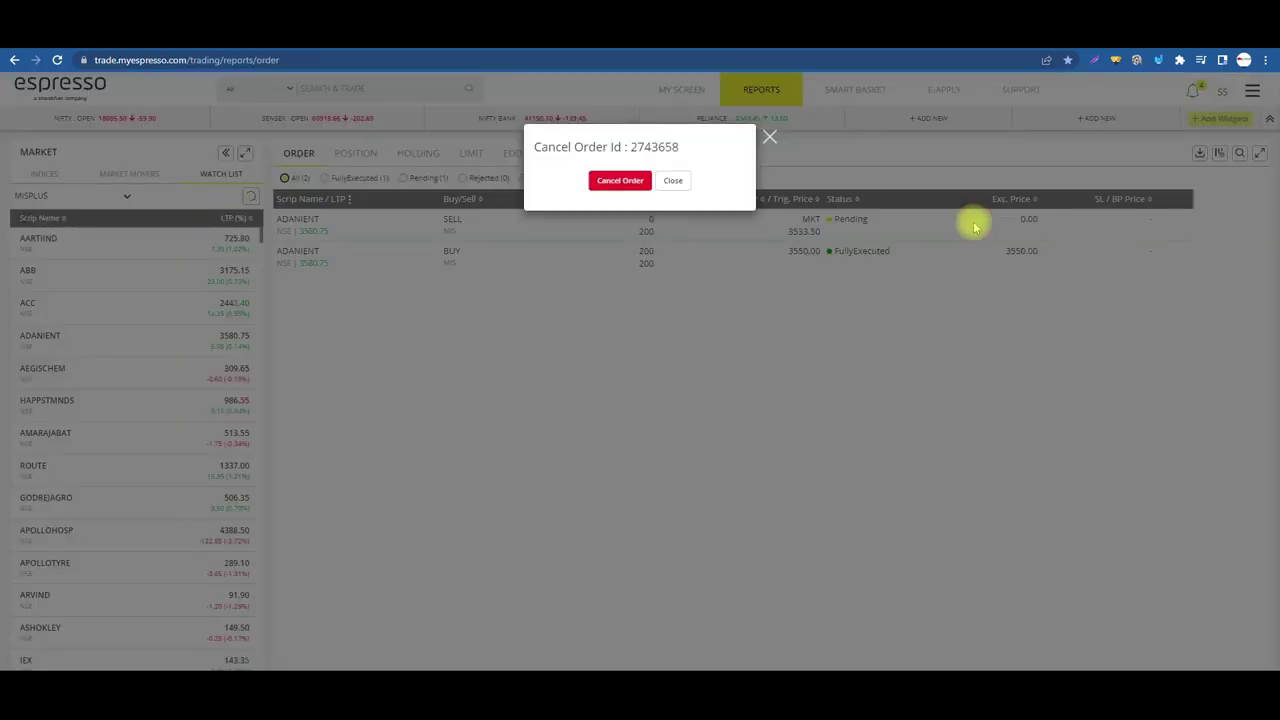
pyautogui.click(612, 184)
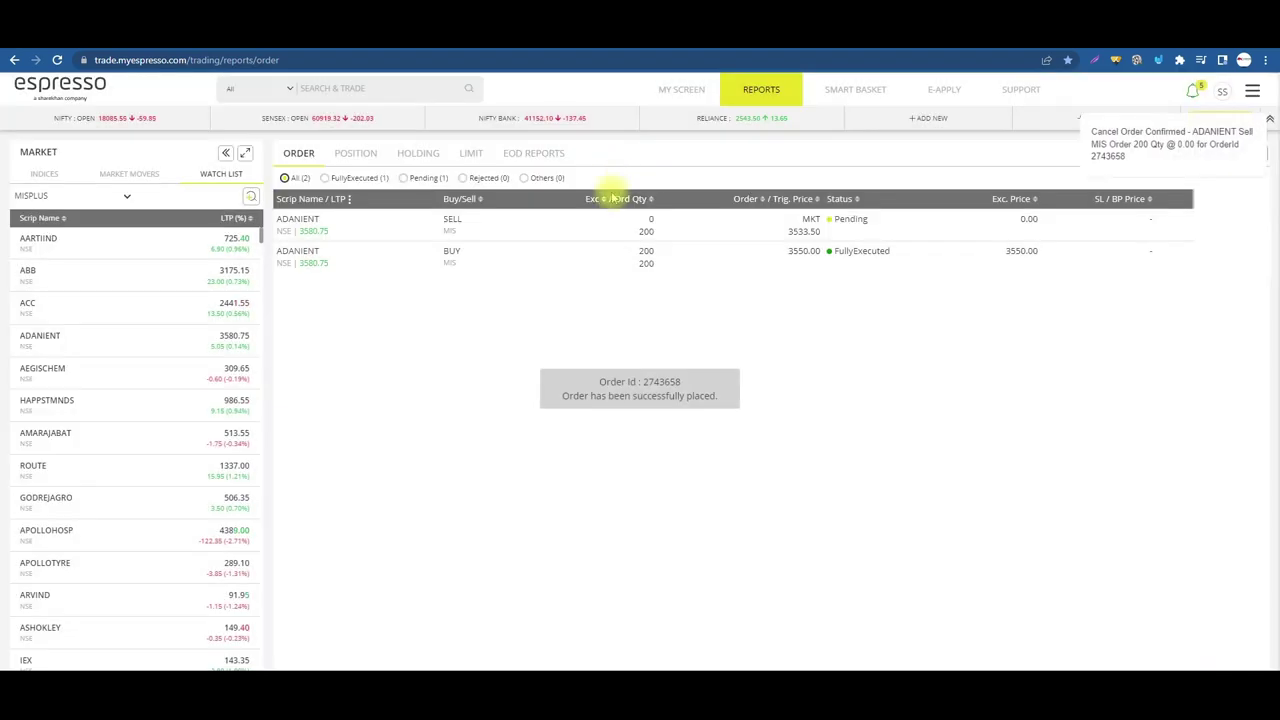
# Step: Open the position report and copy the ADANIENT position's last traded price of 3581.10
pyautogui.moveTo(765, 100)
pyautogui.click(729, 136)
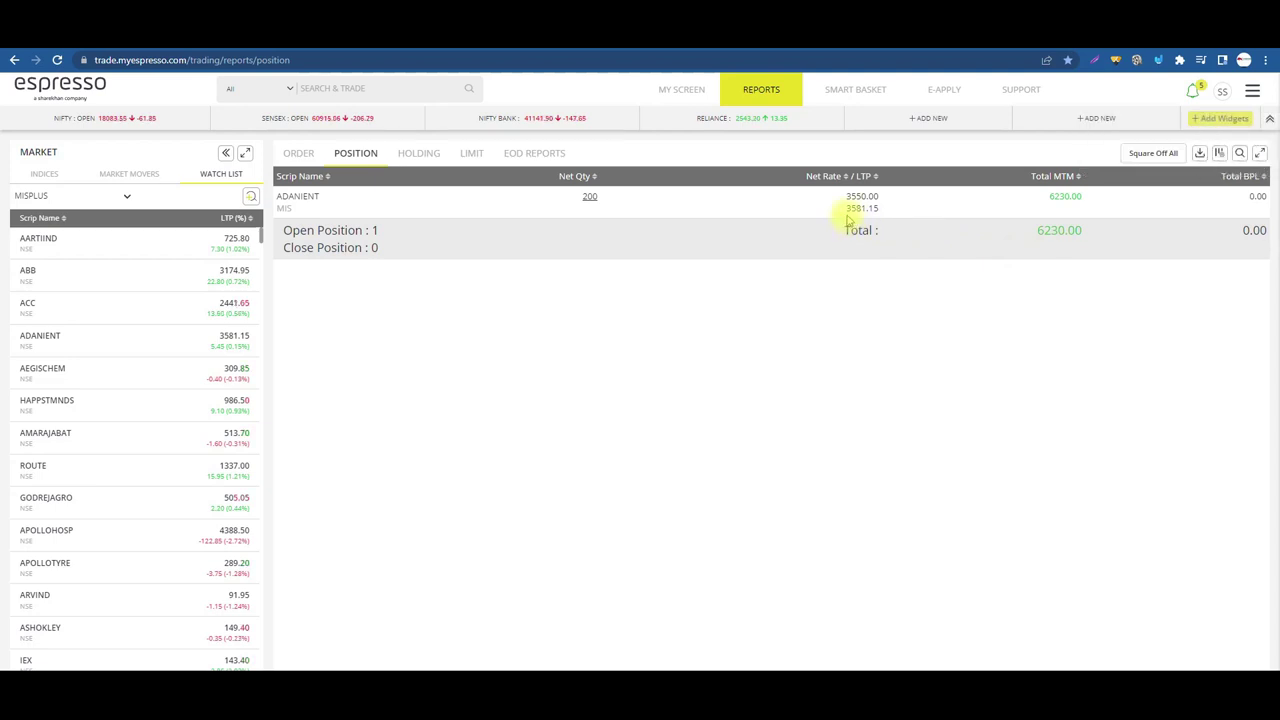
pyautogui.moveTo(845, 208); pyautogui.dragTo(884, 215)
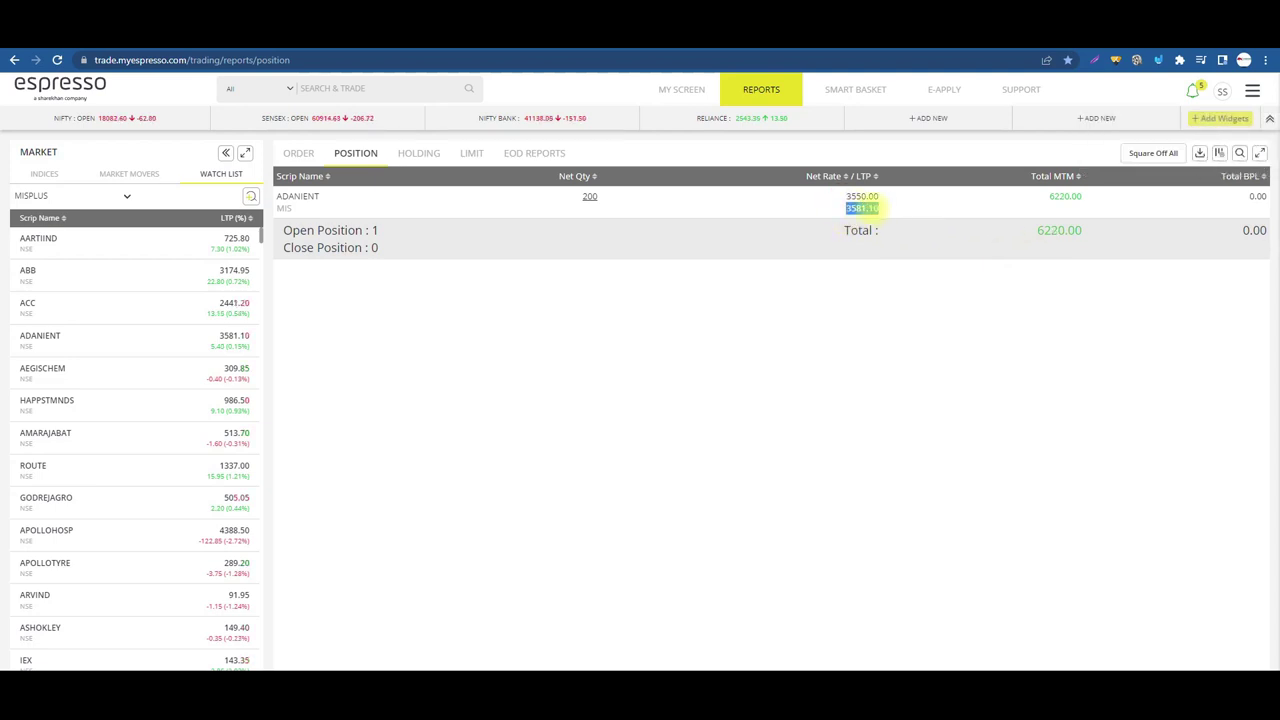
pyautogui.rightClick(866, 208)
pyautogui.click(894, 217)
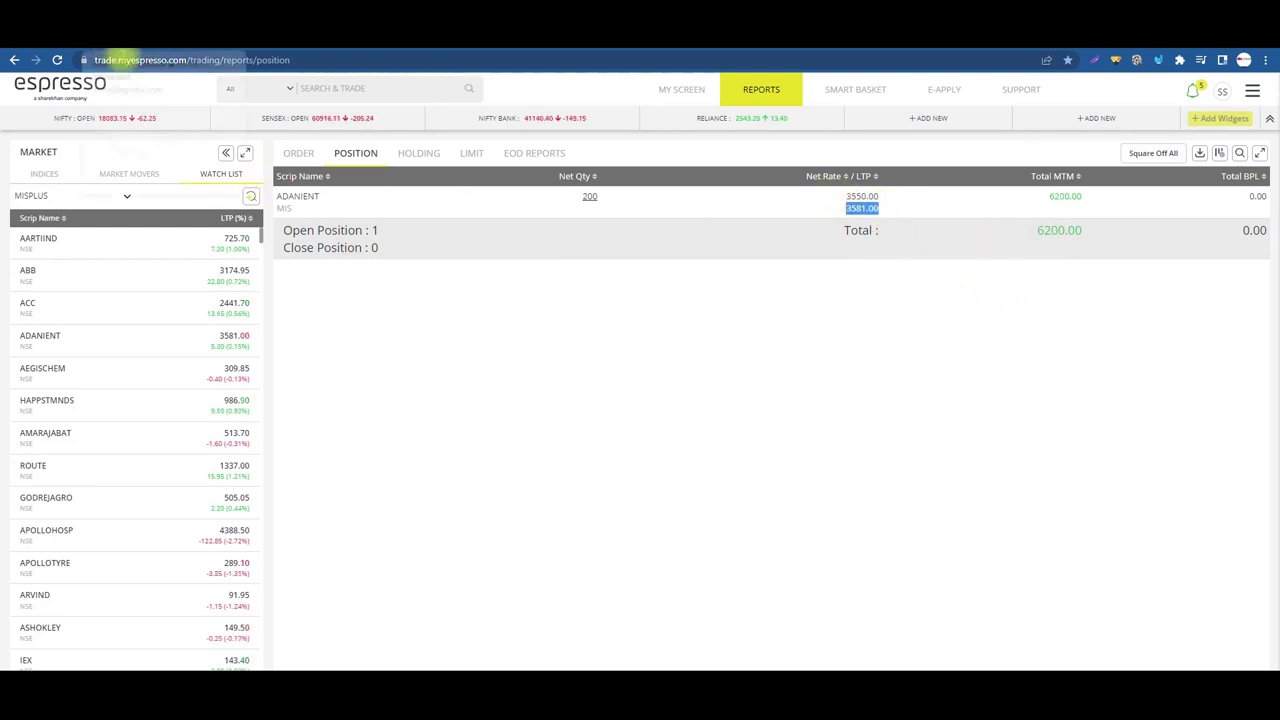
# Step: Place an NSE square-off order for the ADANIENT position, selling 200 shares as an MIS limit order at 3584.00
pyautogui.rightClick(492, 218)
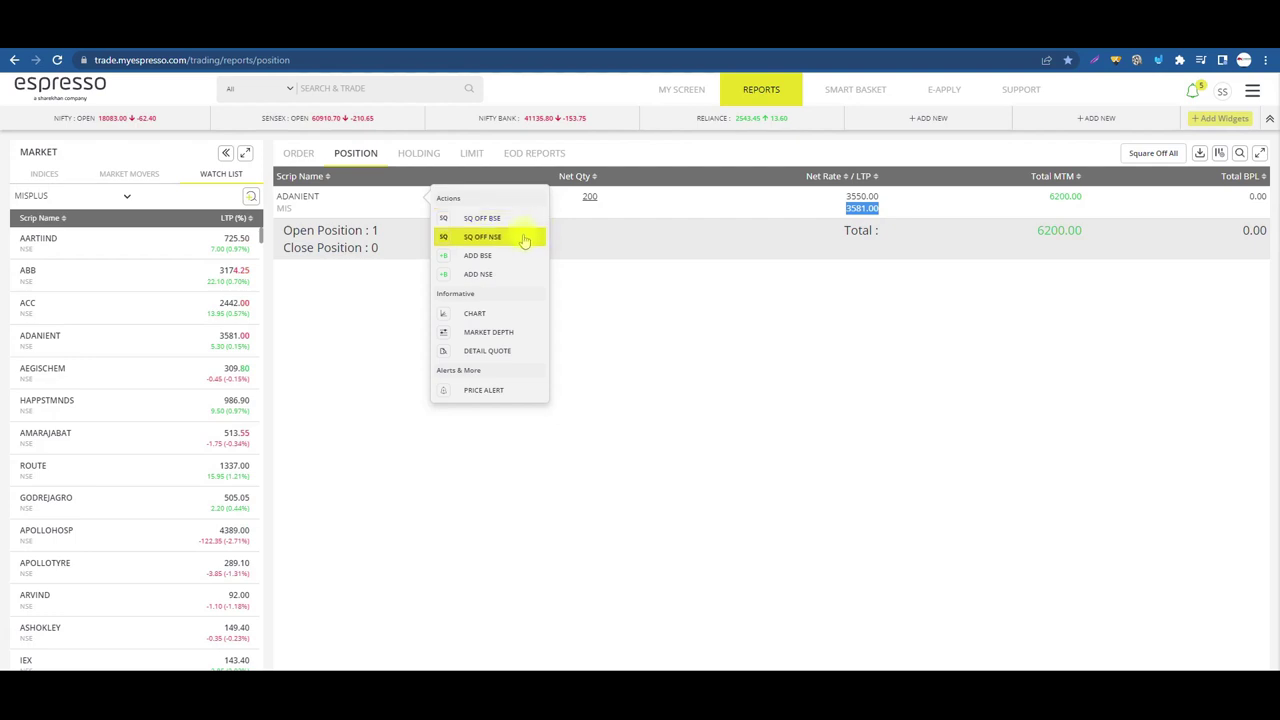
pyautogui.click(514, 243)
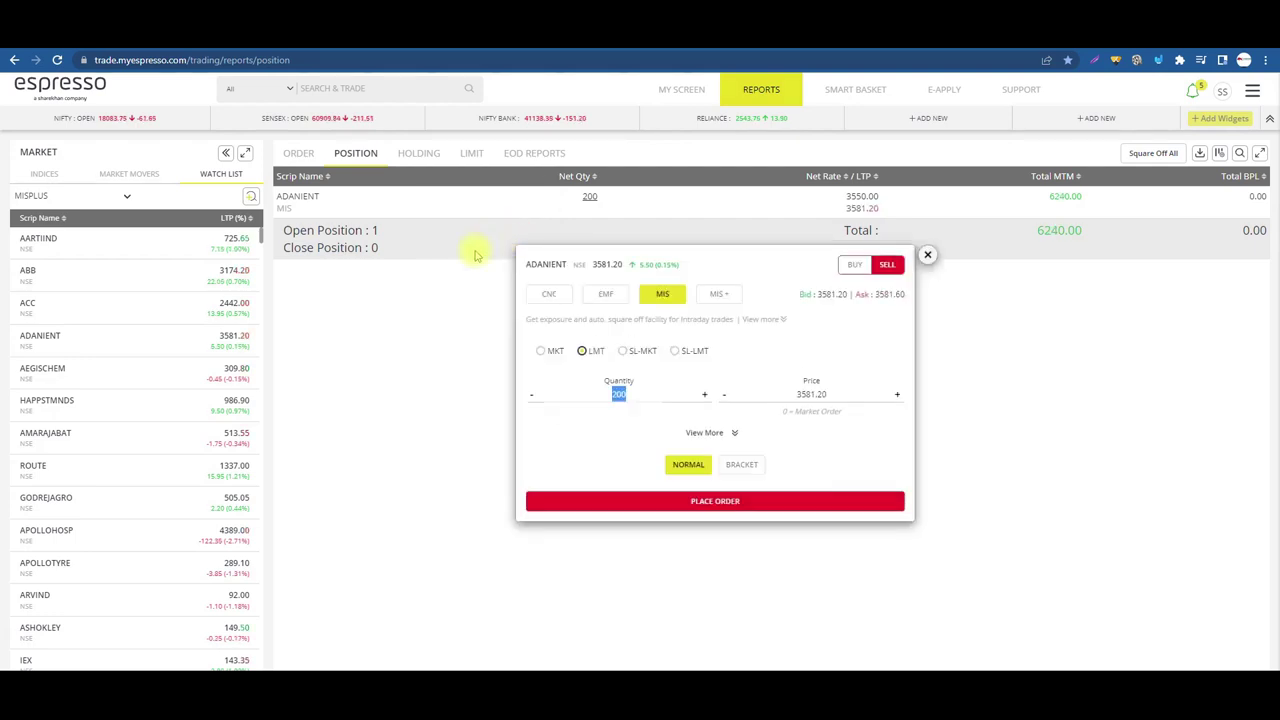
pyautogui.click(830, 396)
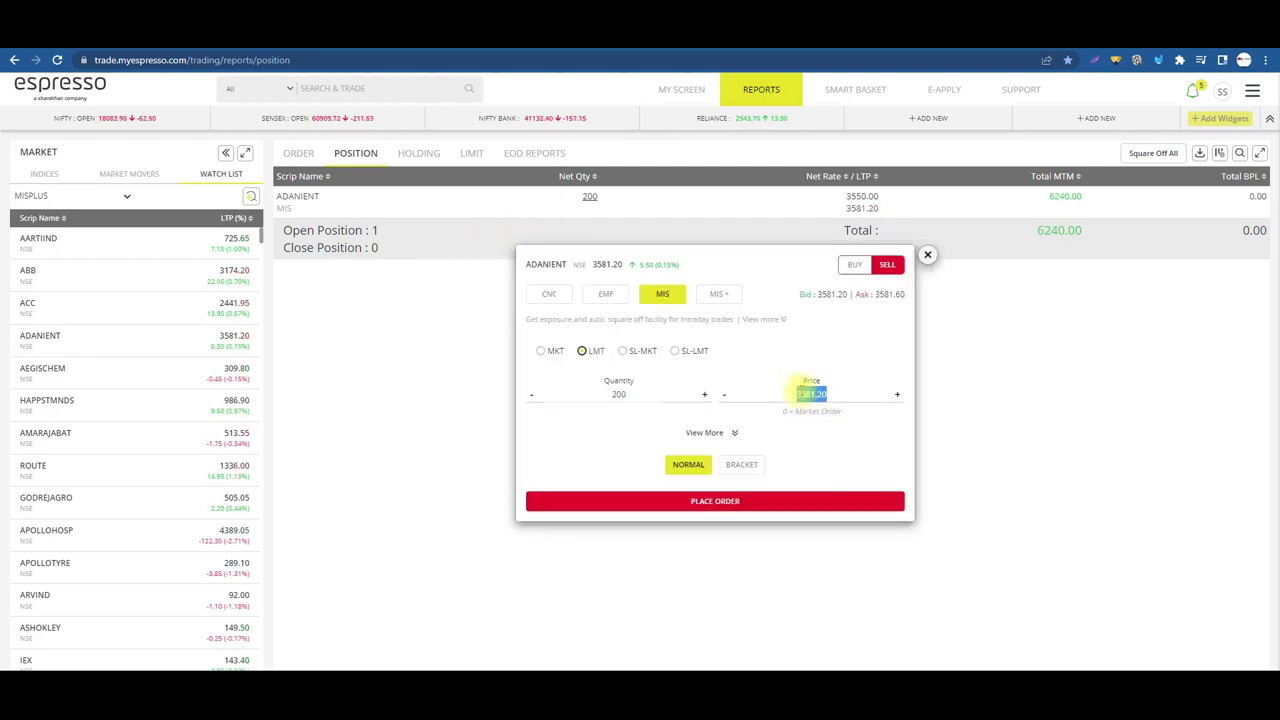
pyautogui.rightClick(811, 393)
pyautogui.click(829, 434)
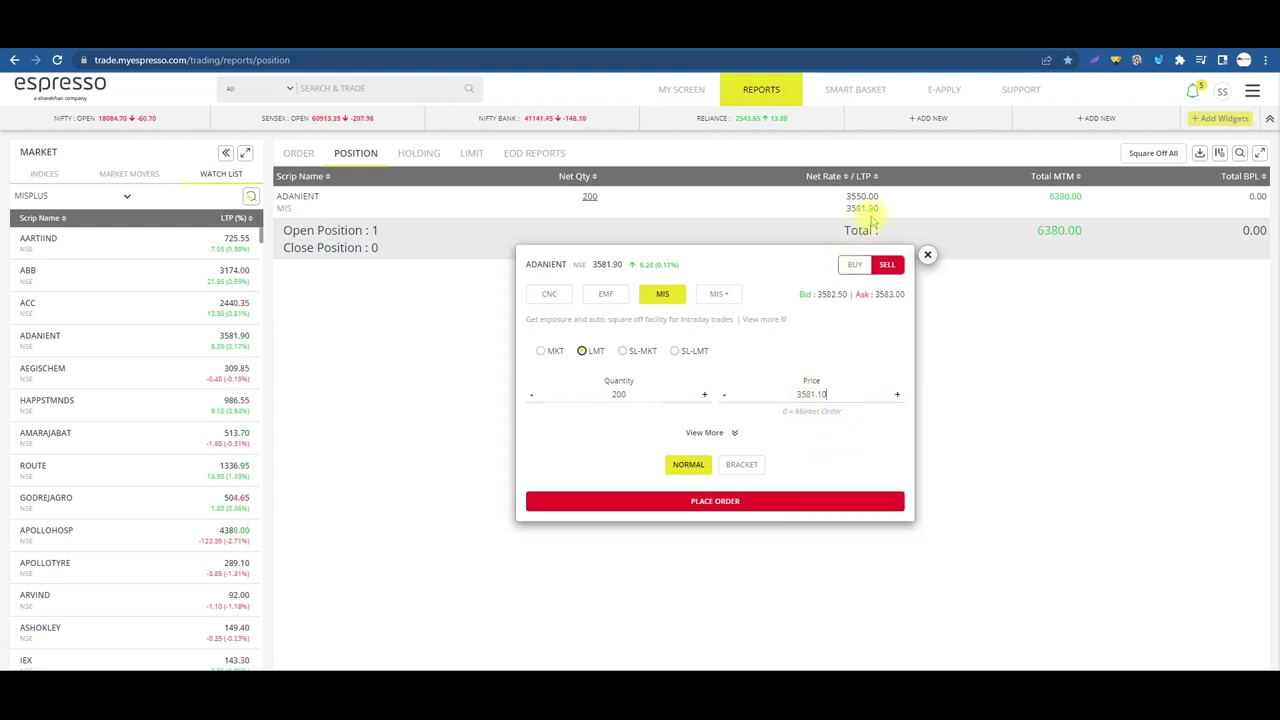
pyautogui.click(837, 395)
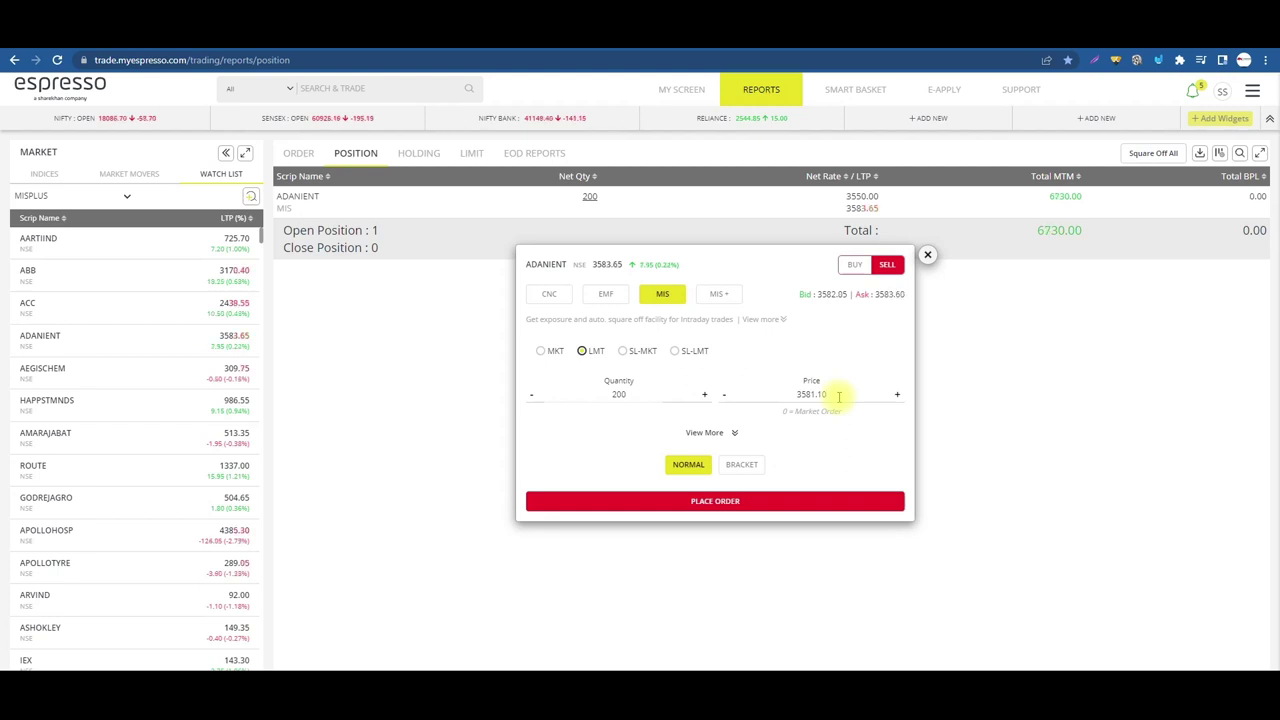
pyautogui.press('Return')
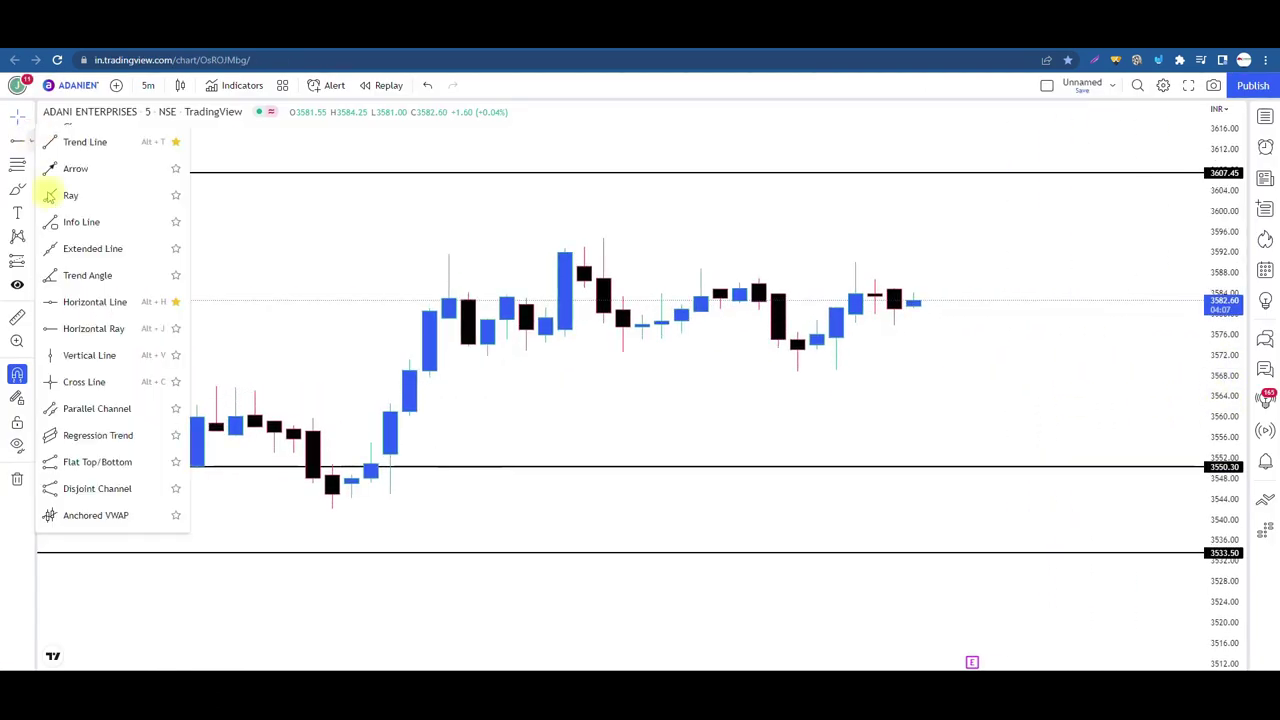
# Step: Switch to TradingView and draw a horizontal line at 3584.00 on the Adani Enterprises 5-minute chart
pyautogui.click(77, 297)
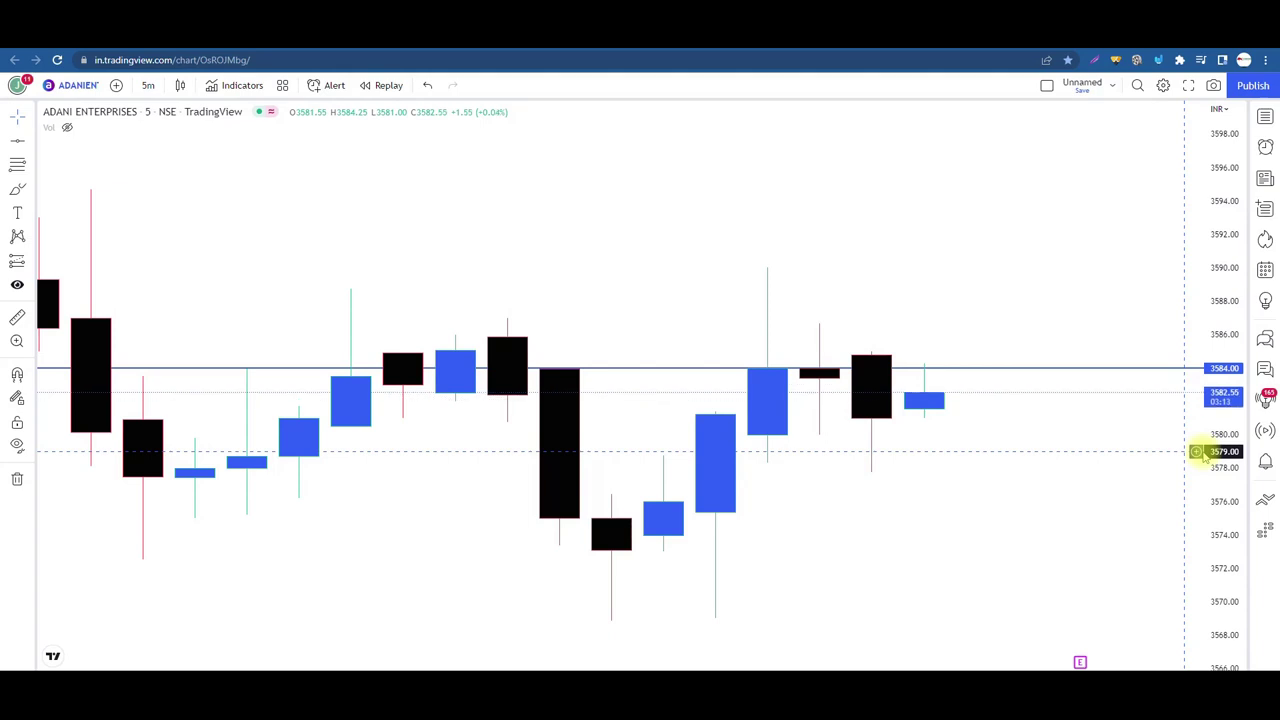
pyautogui.moveTo(1207, 453); pyautogui.dragTo(1189, 334)
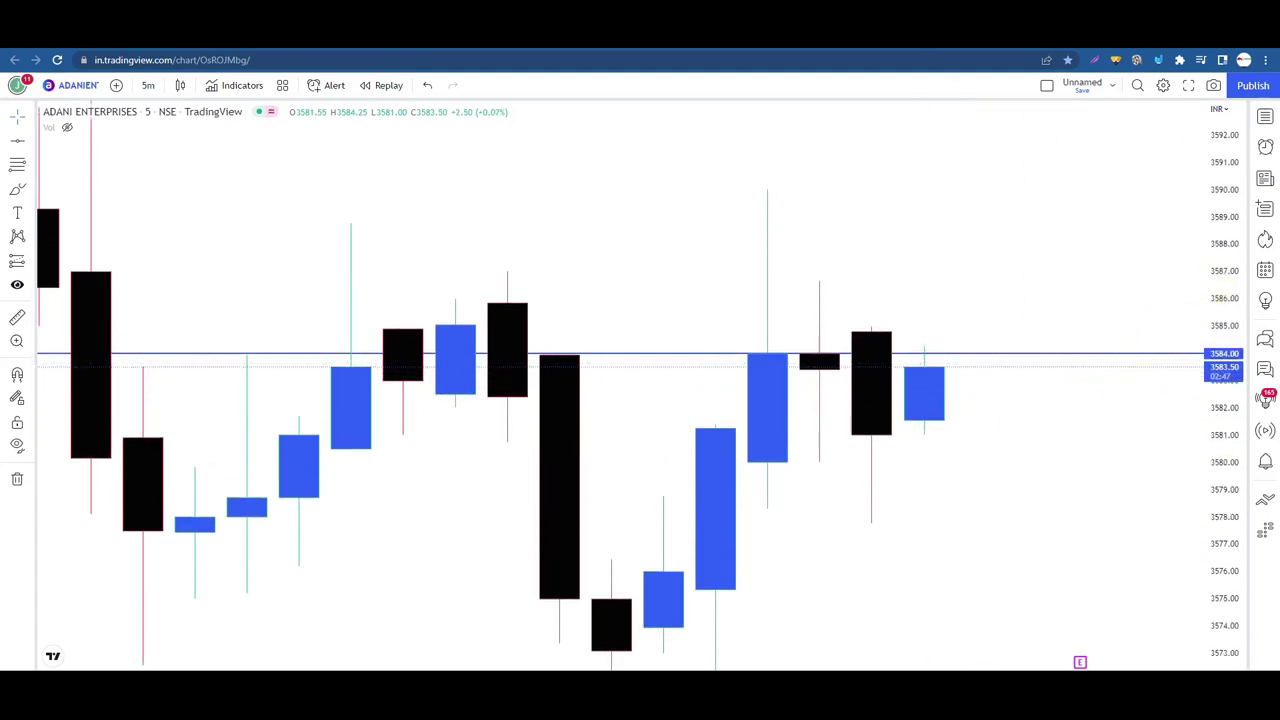
pyautogui.doubleClick(1221, 445)
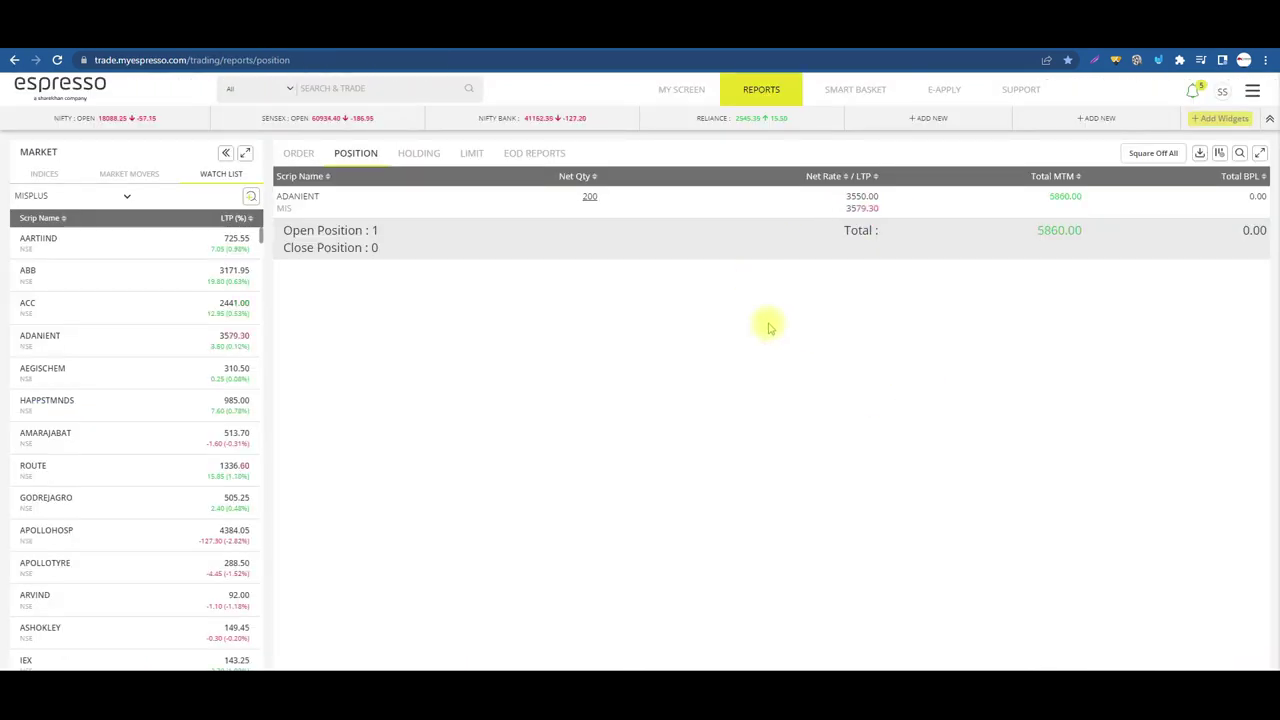
# Step: Cancel the pending ADANIENT sell order at 3584.00 in Espresso and return to the TradingView chart to examine the latest price action
pyautogui.moveTo(785, 98)
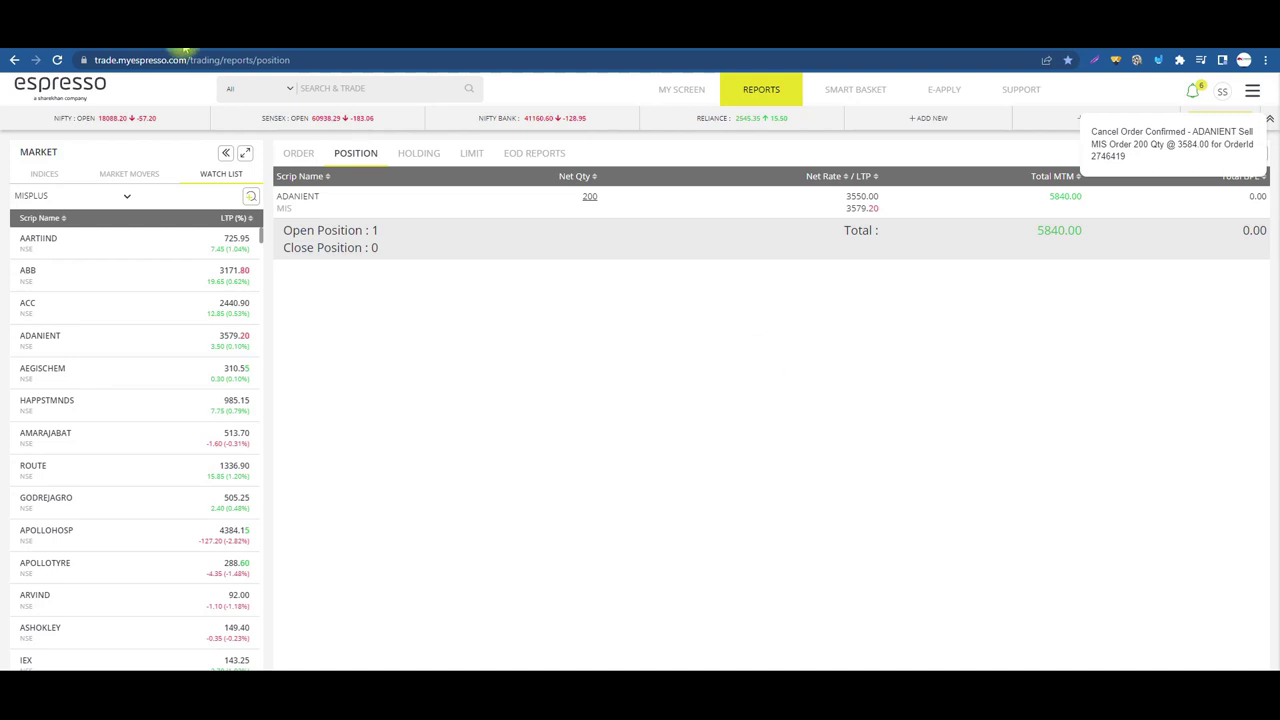
pyautogui.click(88, 48)
pyautogui.scroll(-6, 891, 434)
pyautogui.scroll(3, 891, 434)
pyautogui.moveTo(1105, 433); pyautogui.dragTo(1021, 457)
pyautogui.moveTo(1229, 437); pyautogui.dragTo(1229, 418)
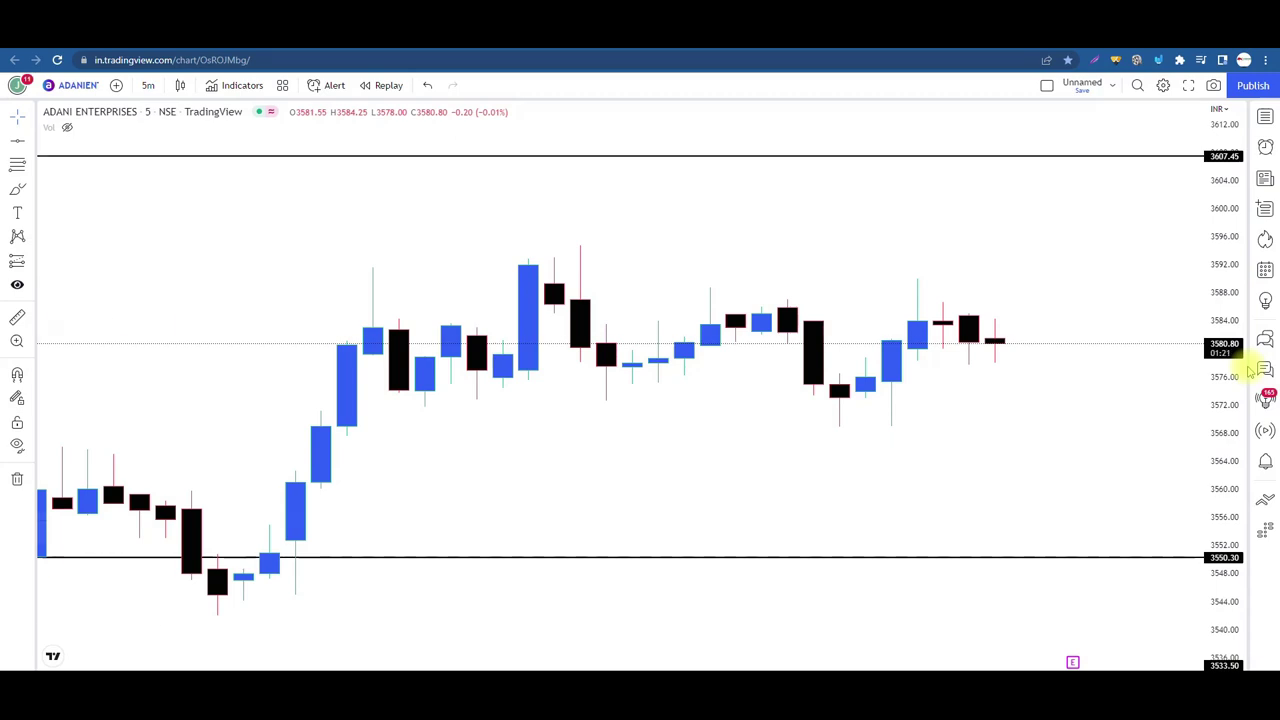
# Step: Switch to Espresso and refresh the position report to check the ADANIENT position's booked profit or loss
pyautogui.click(325, 45)
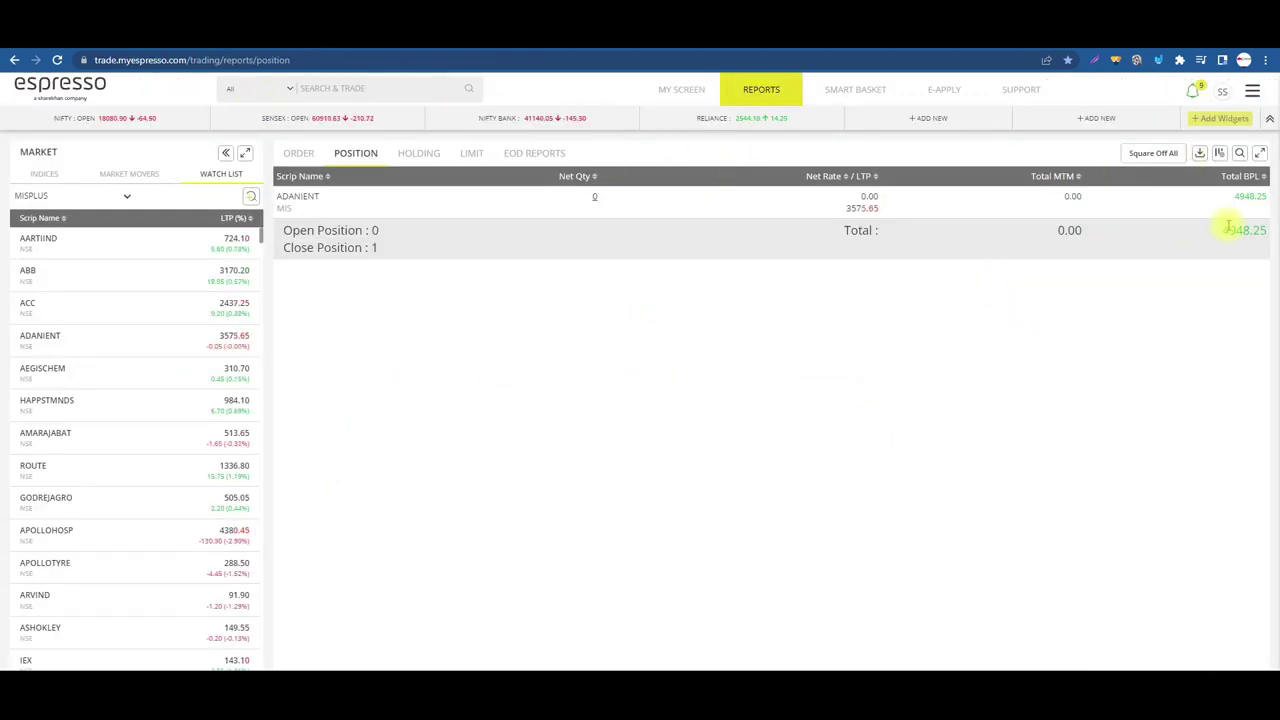
pyautogui.click(58, 60)
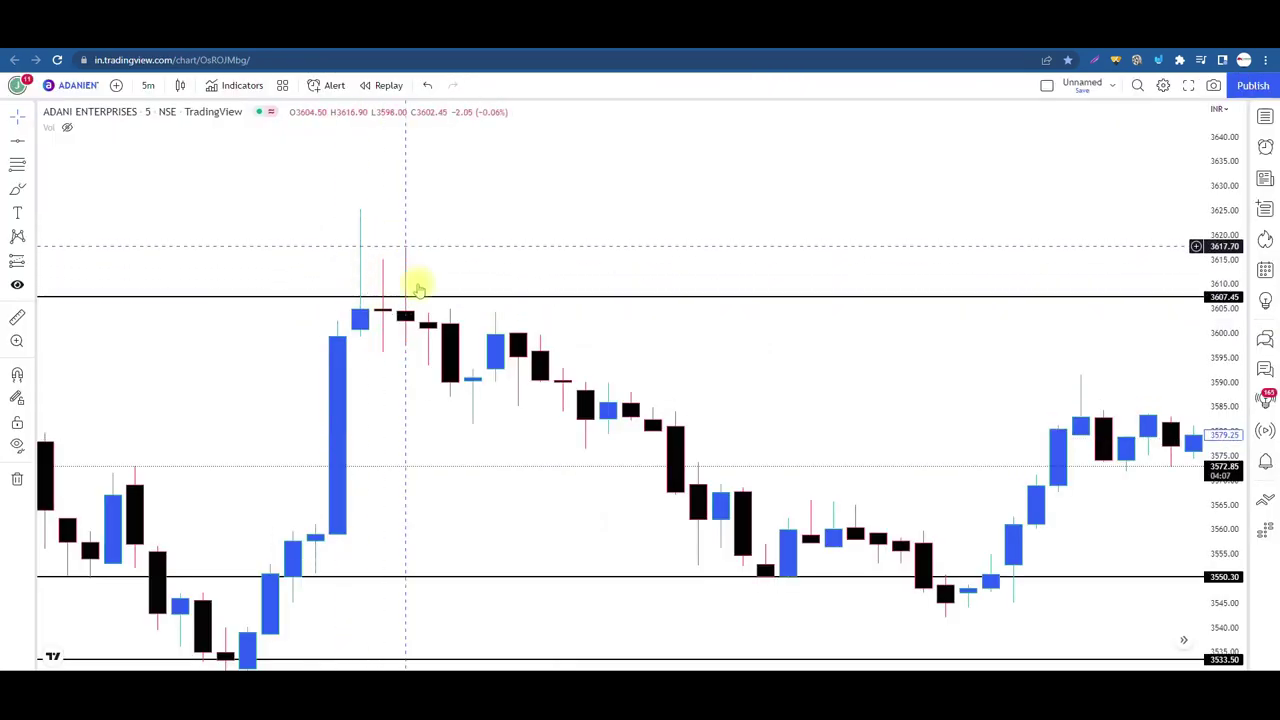
# Step: Review the trade on the TradingView chart from the morning high through the decline to 3550.30 and on to the latest candles
pyautogui.scroll(-2, 497, 331)
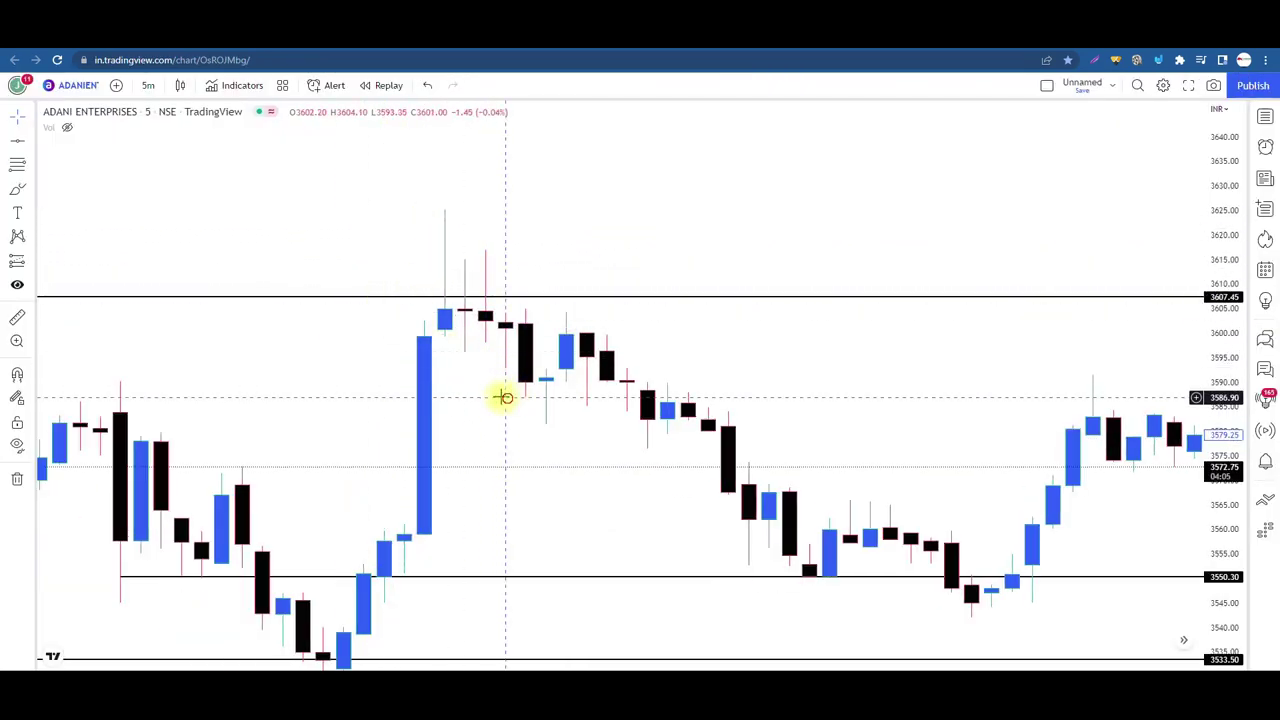
pyautogui.moveTo(543, 383); pyautogui.dragTo(350, 350)
pyautogui.moveTo(954, 608); pyautogui.dragTo(603, 585)
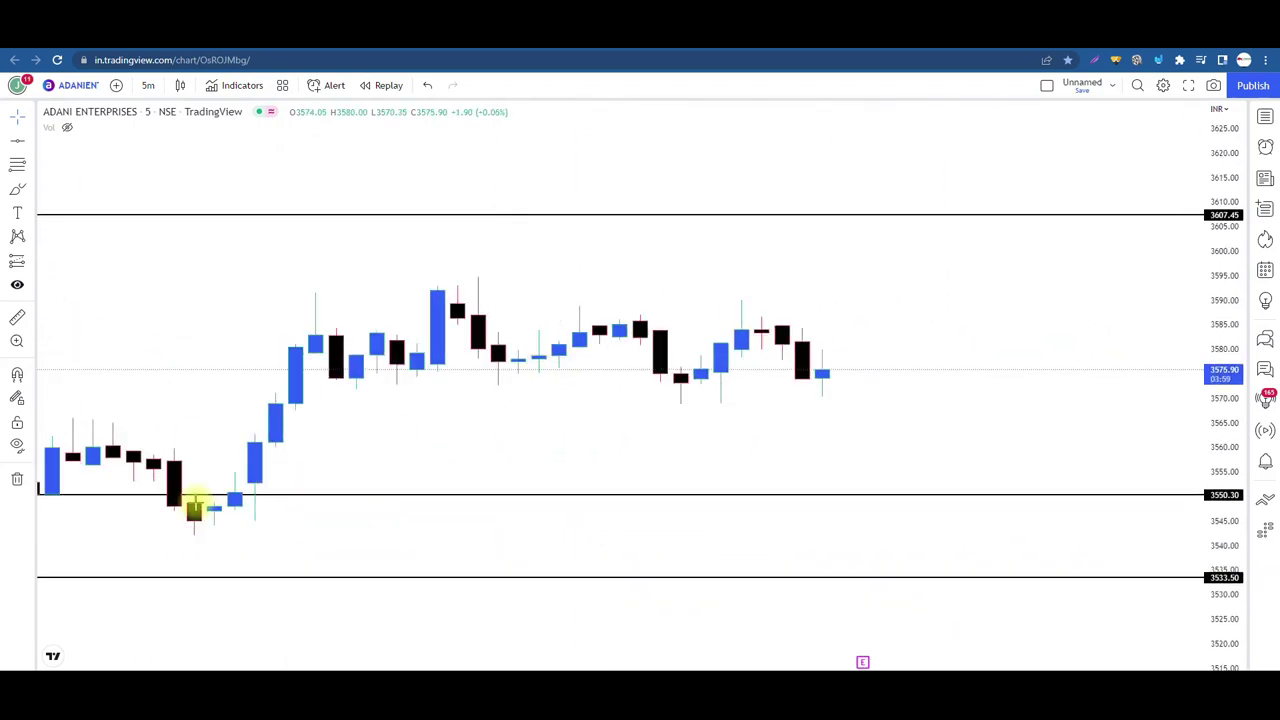